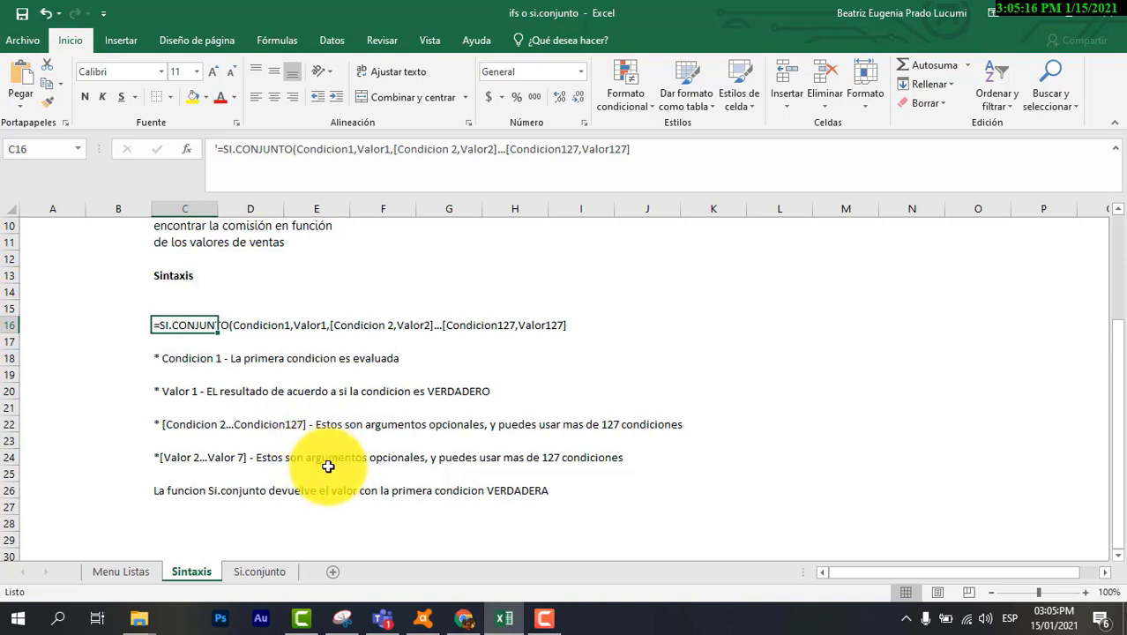
- Change the bracketed range in the cell C24 description to [Valor 2...Valor 2]
{"action": "left_click", "coordinate": [167, 457]}
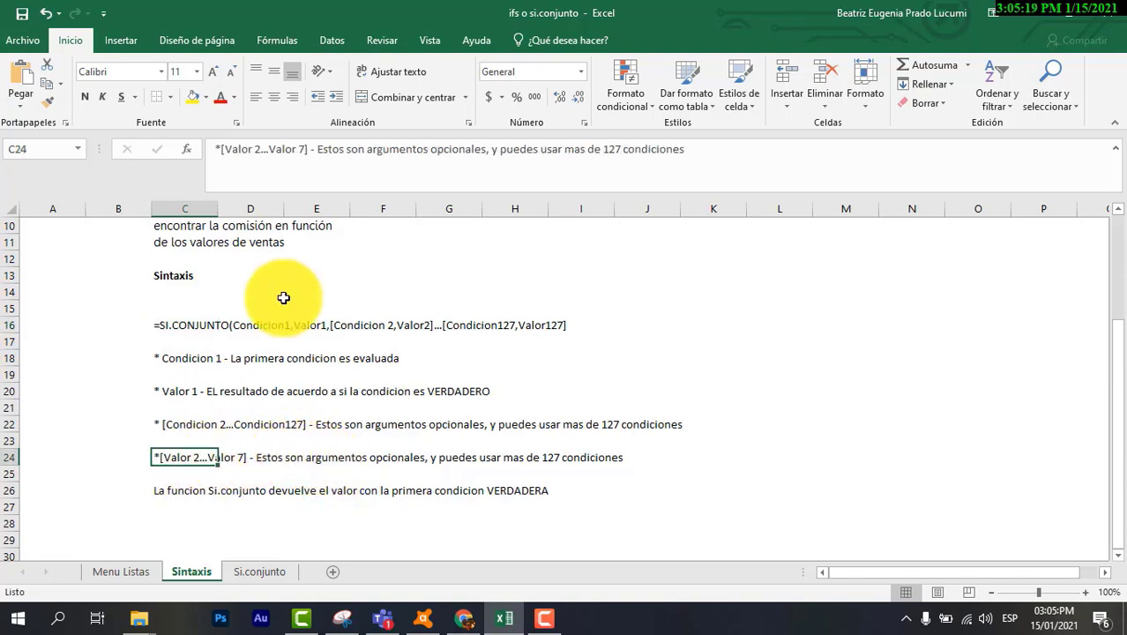
{"action": "left_click", "coordinate": [304, 155]}
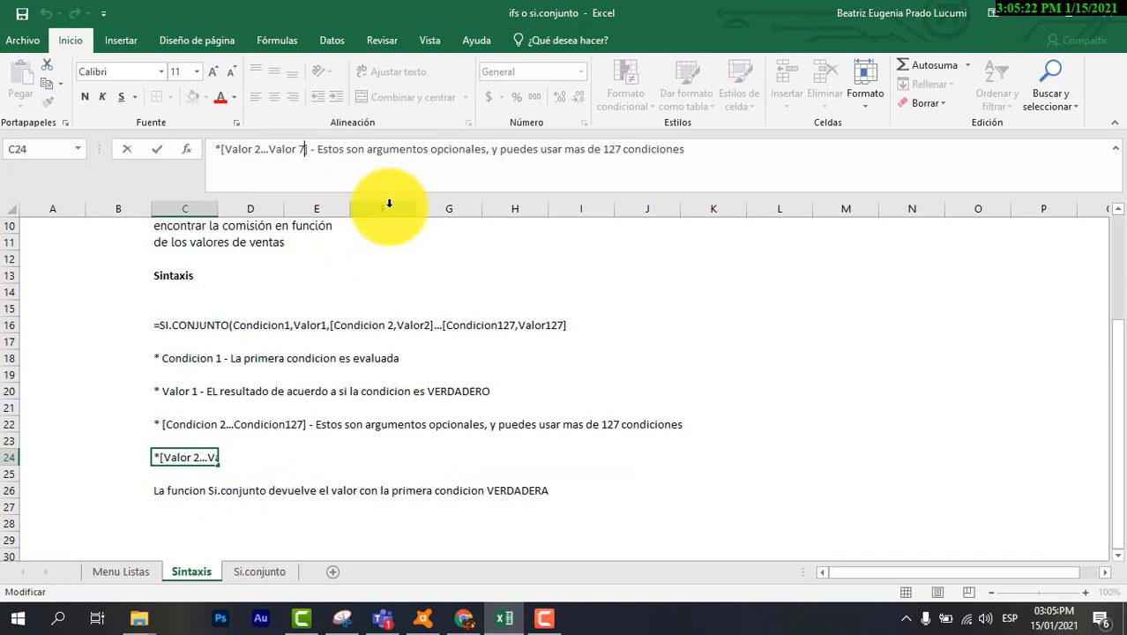
{"action": "key", "text": "BackSpace"}
{"action": "type", "text": "2"}
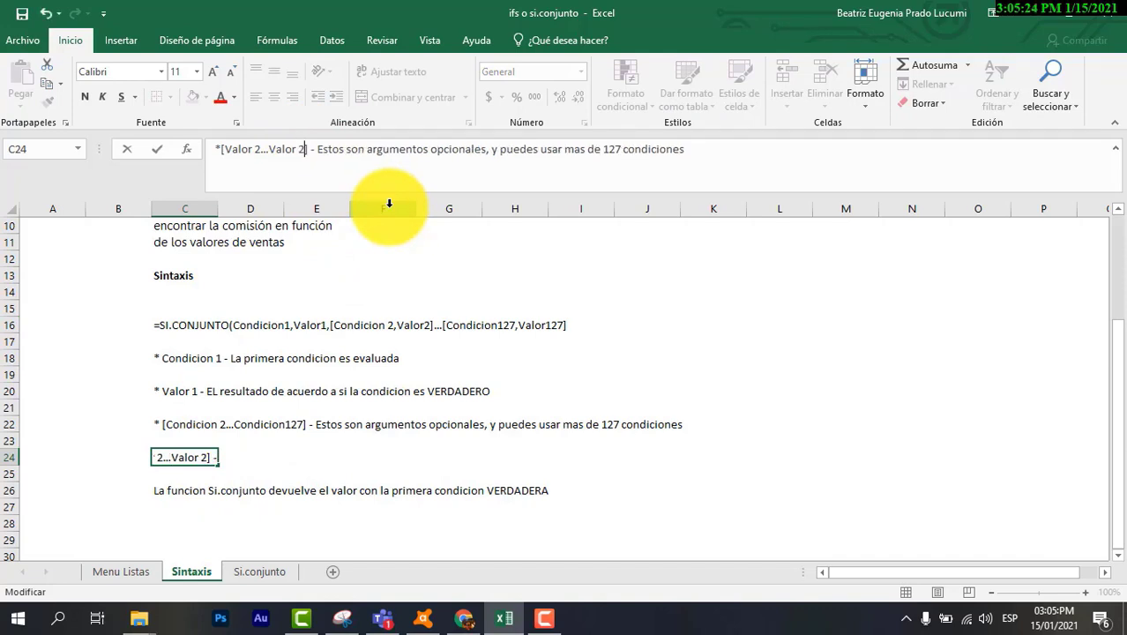
{"action": "key", "text": "Return"}
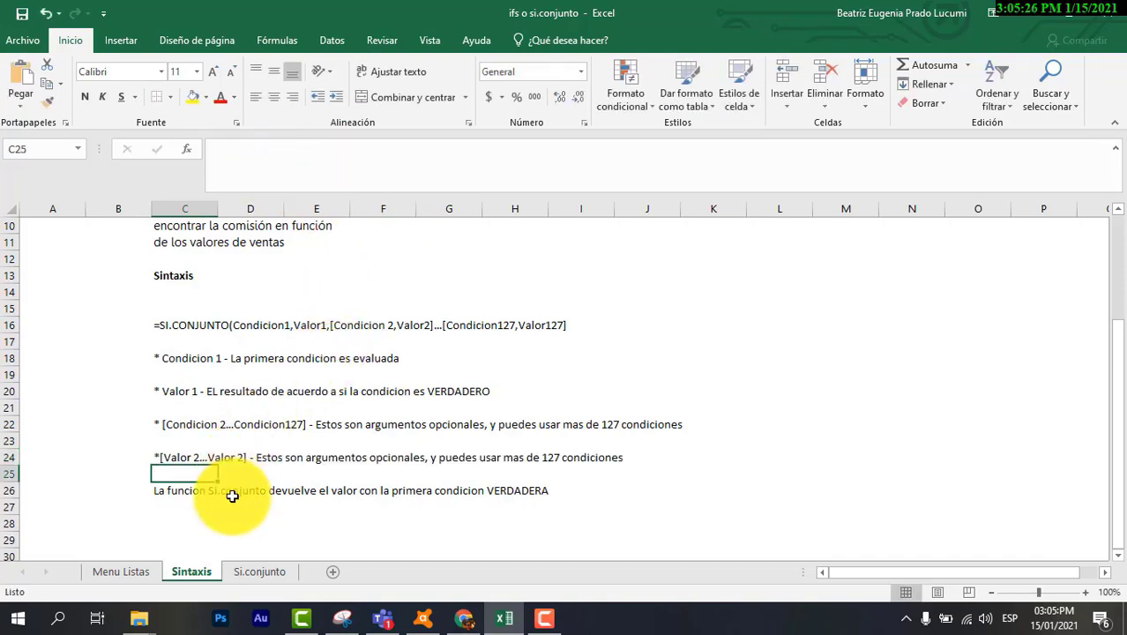
- Open the Si.conjunto sheet and examine the Nombre and Calificacion columns and the Calificacion–Grado lookup table
{"action": "left_click", "coordinate": [269, 574]}
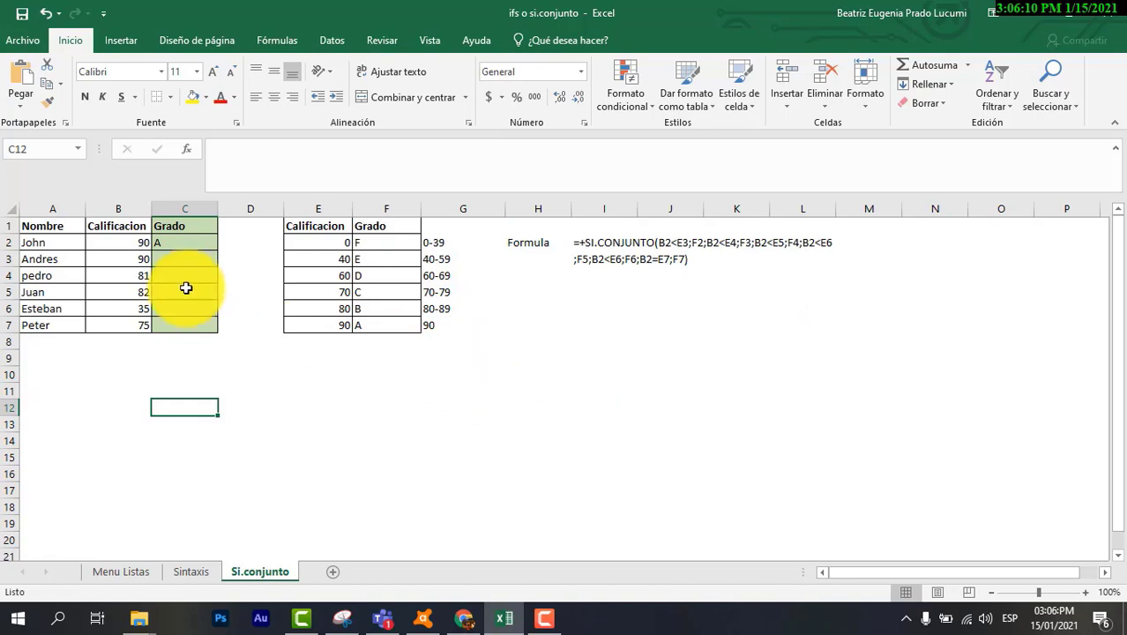
{"action": "left_click_drag", "start_coordinate": [62, 242], "coordinate": [60, 323]}
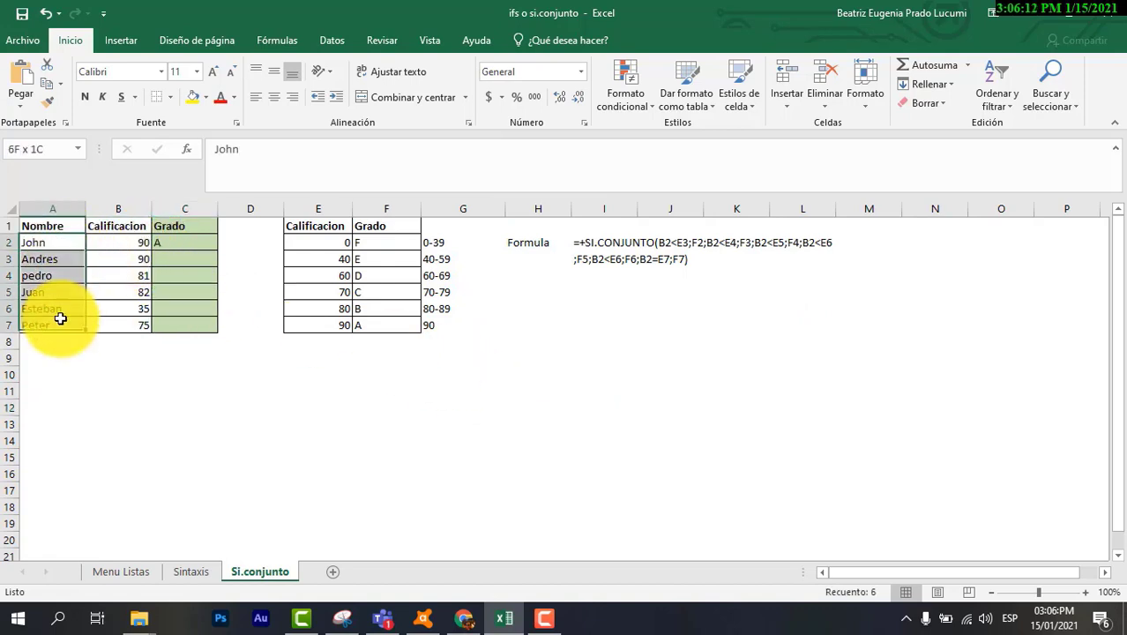
{"action": "left_click_drag", "start_coordinate": [126, 244], "coordinate": [127, 323]}
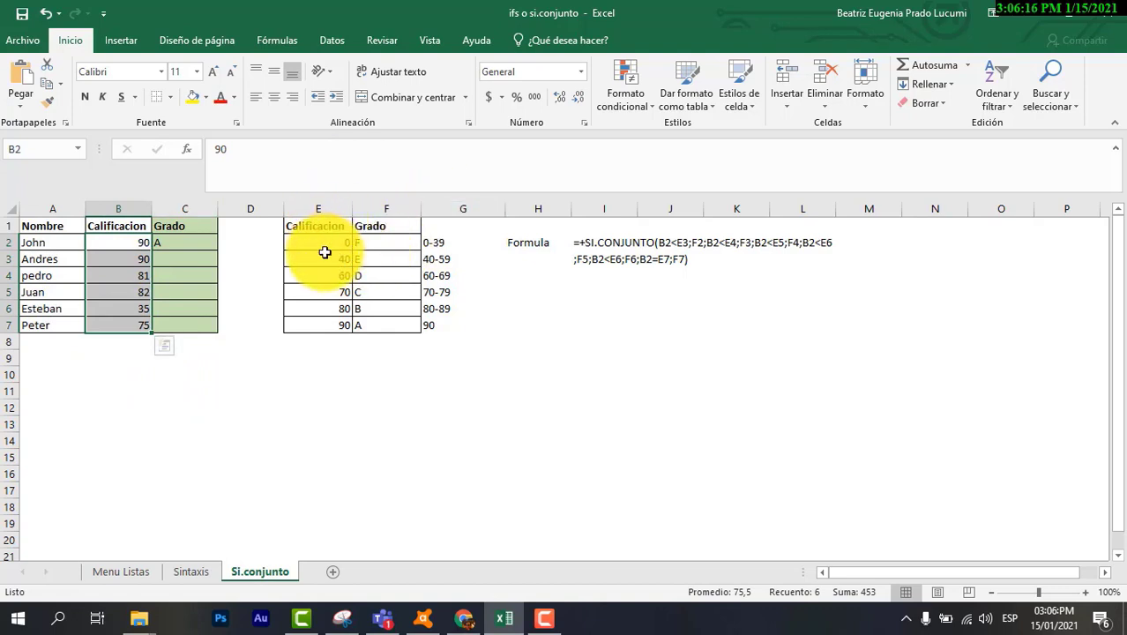
{"action": "left_click_drag", "start_coordinate": [319, 247], "coordinate": [316, 324]}
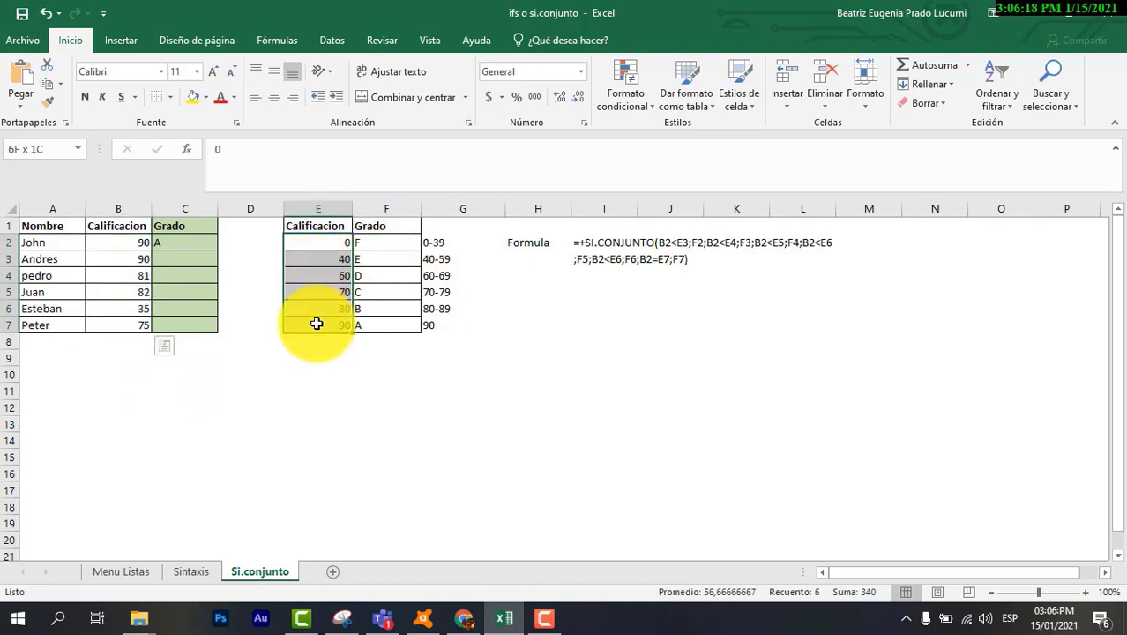
{"action": "left_click", "coordinate": [370, 242]}
{"action": "left_click_drag", "start_coordinate": [370, 242], "coordinate": [365, 342]}
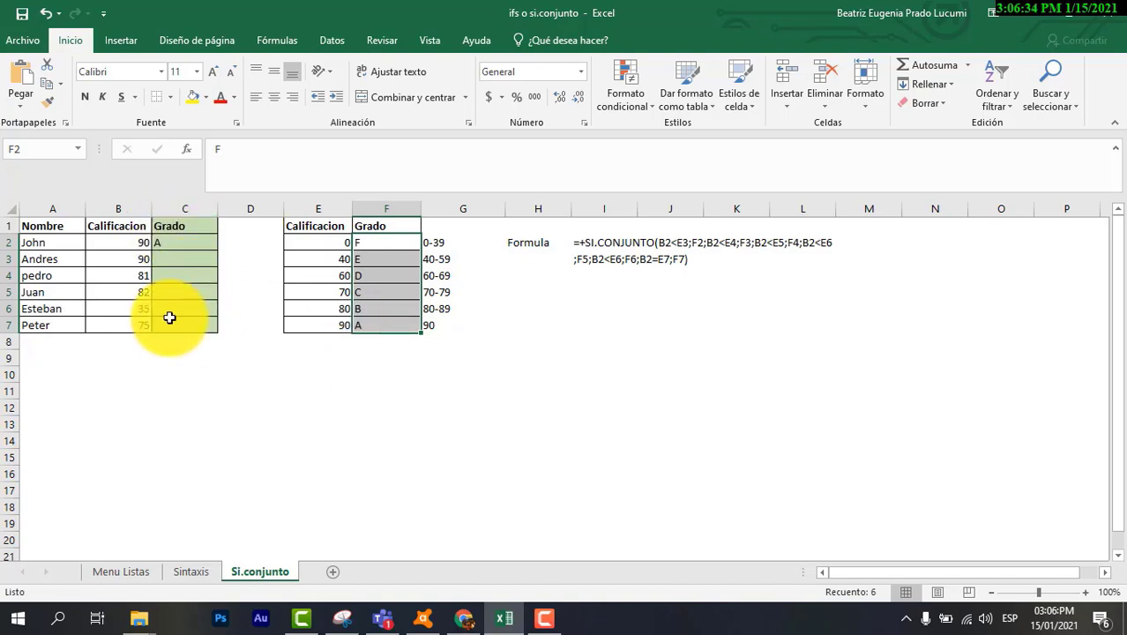
- Open the function arguments of the SI.CONJUNTO formula in C2 and review its tests and values through Valor_si_verdadero6
{"action": "left_click", "coordinate": [159, 250]}
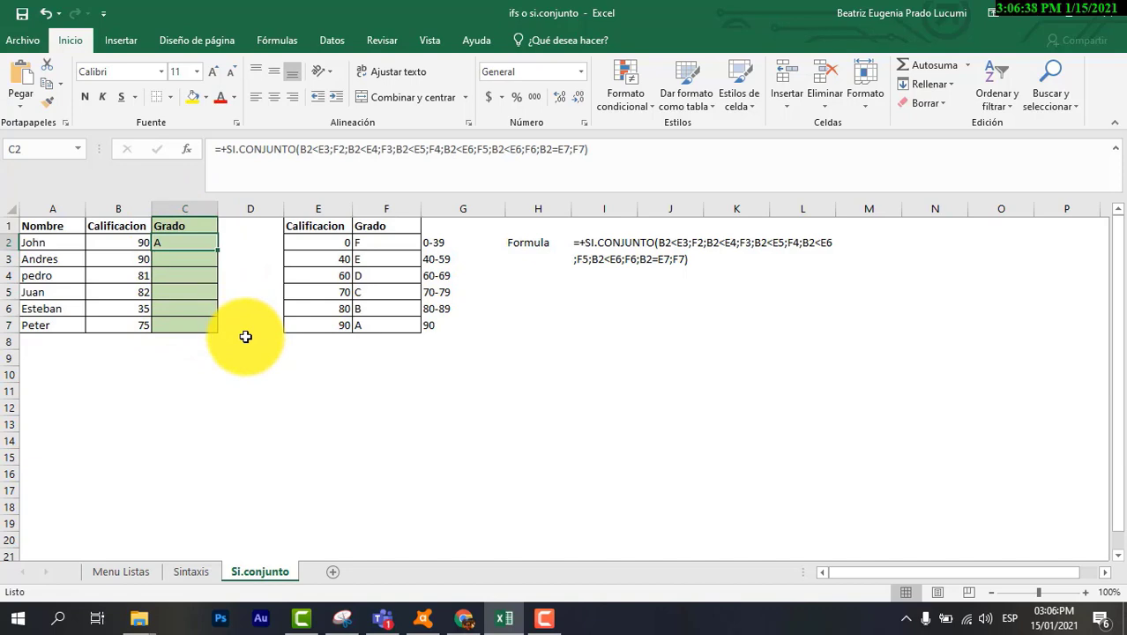
{"action": "left_click", "coordinate": [188, 152]}
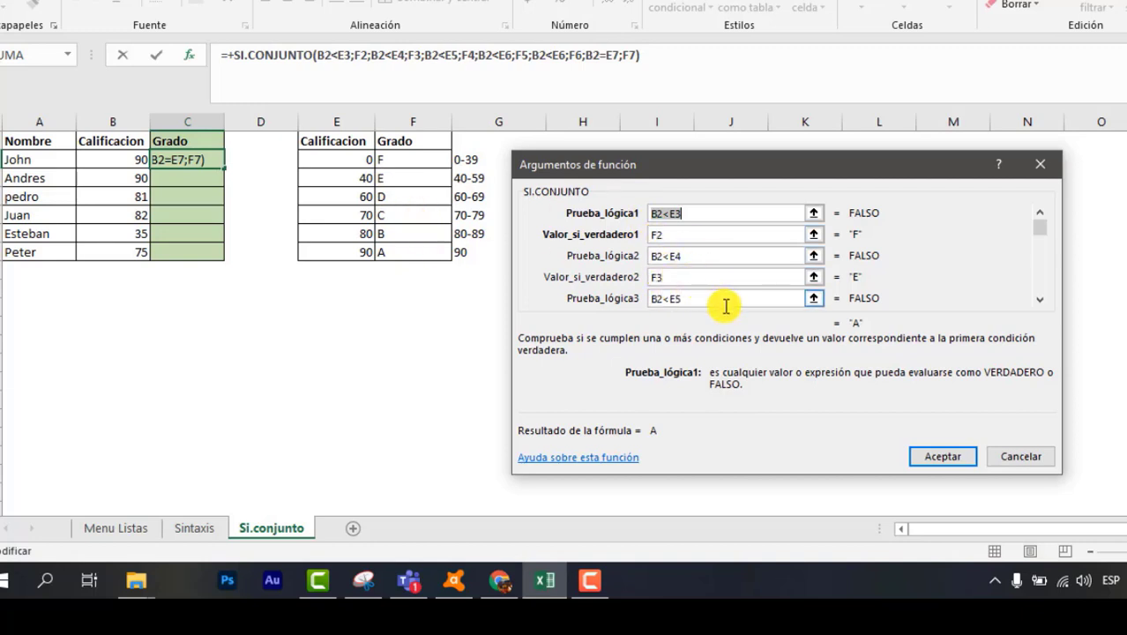
{"action": "left_click", "coordinate": [1038, 299]}
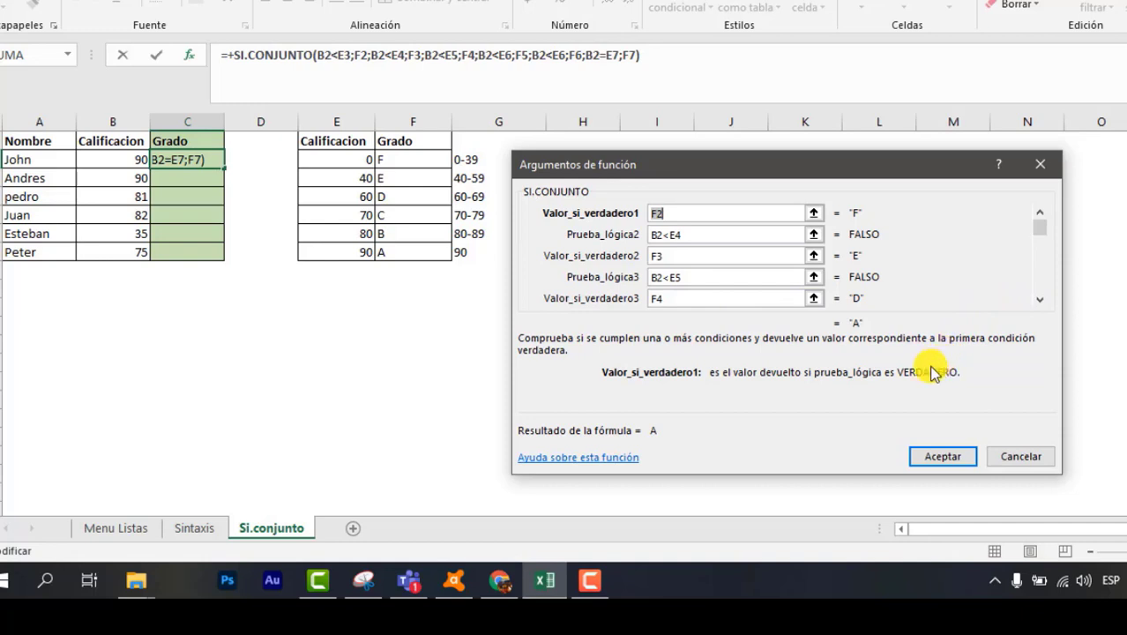
{"action": "left_click", "coordinate": [1039, 305]}
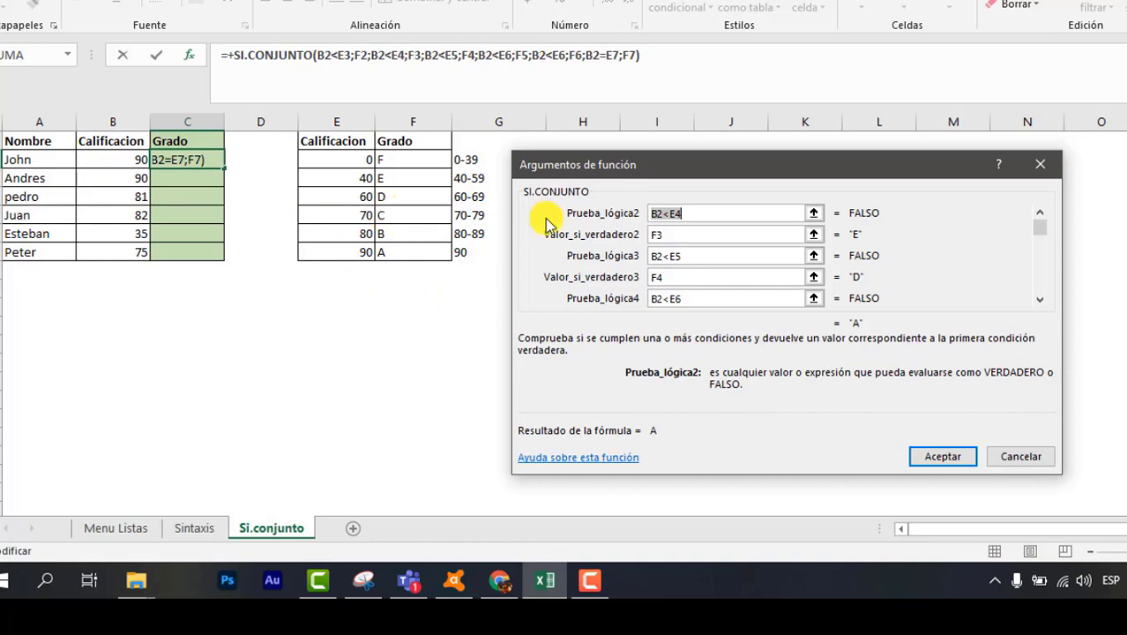
{"action": "left_click", "coordinate": [668, 278]}
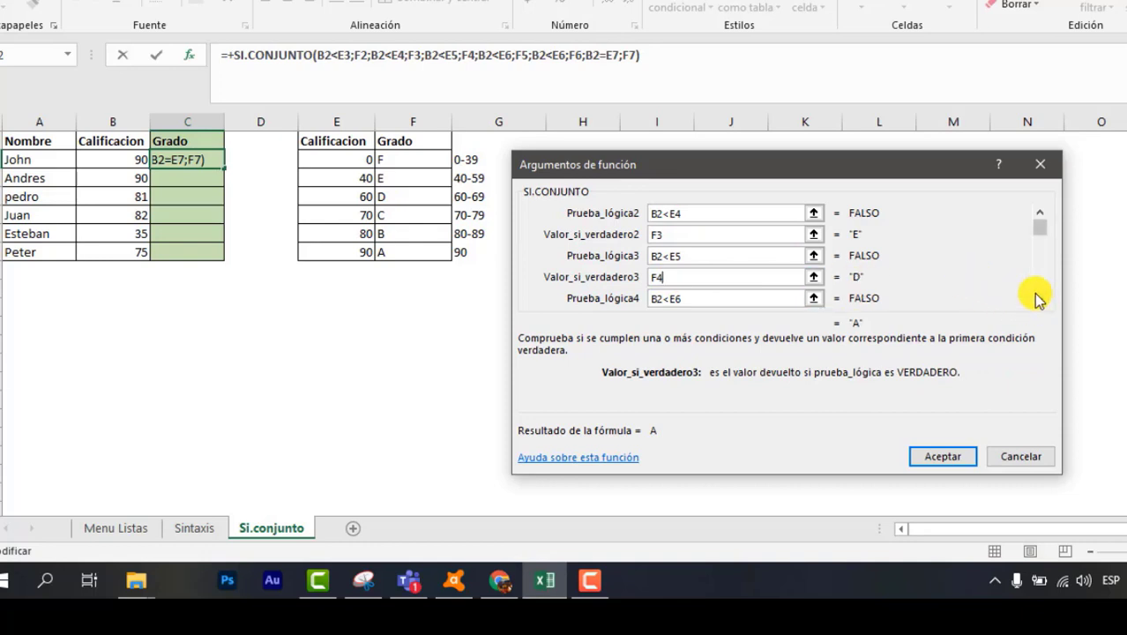
{"action": "key", "text": "Tab"}
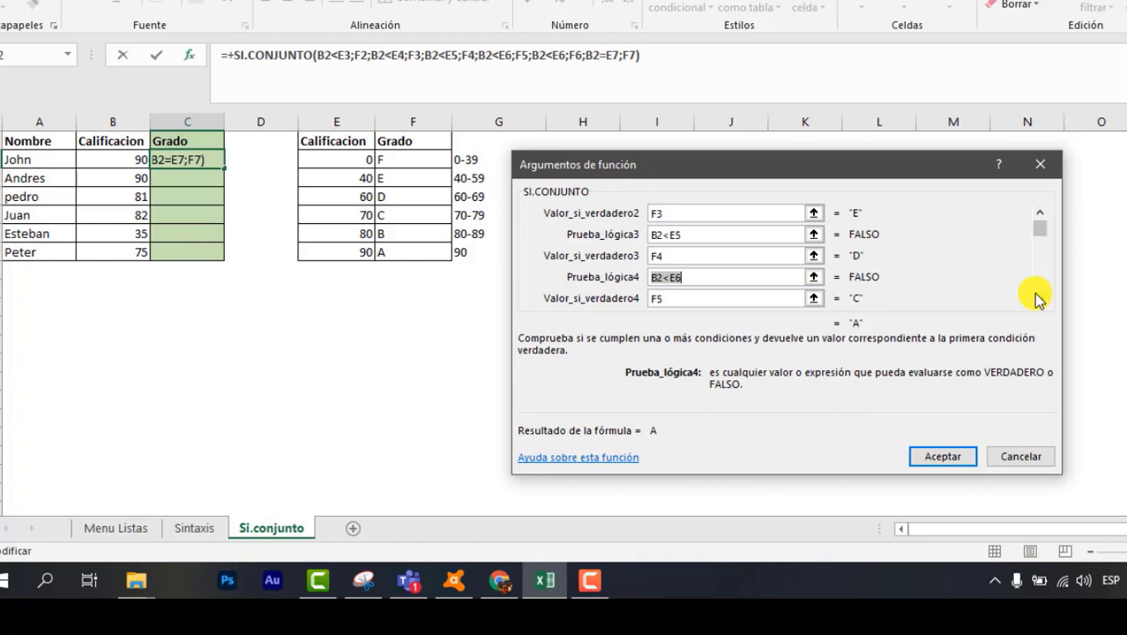
{"action": "key", "text": "Tab"}
{"action": "key", "text": "Tab"}
{"action": "key", "text": "Tab"}
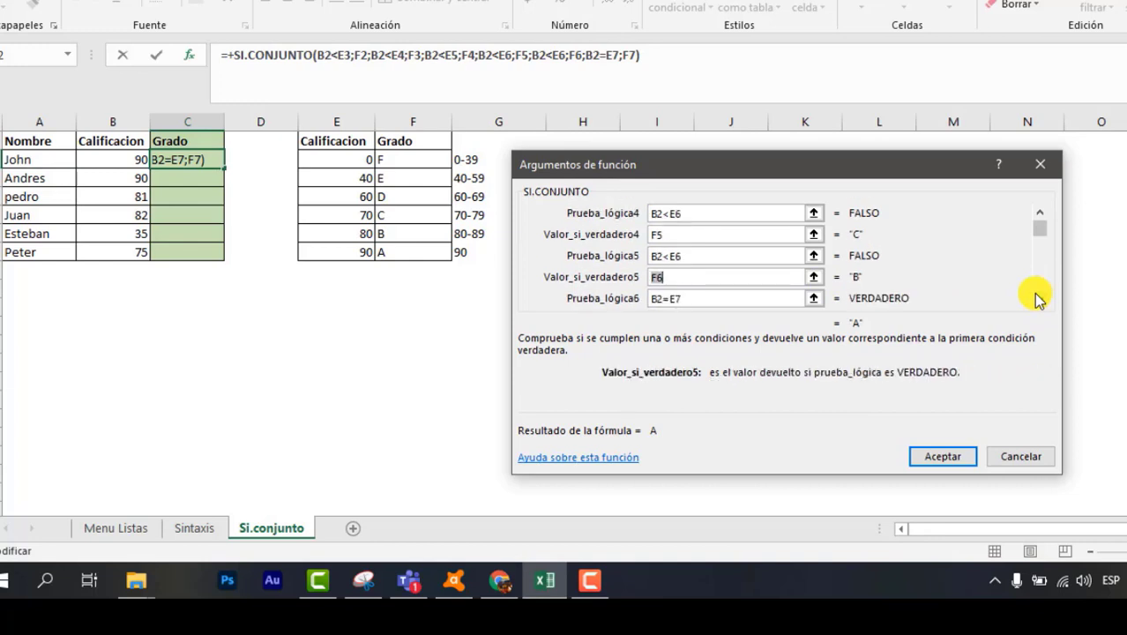
{"action": "key", "text": "Tab"}
{"action": "key", "text": "Tab"}
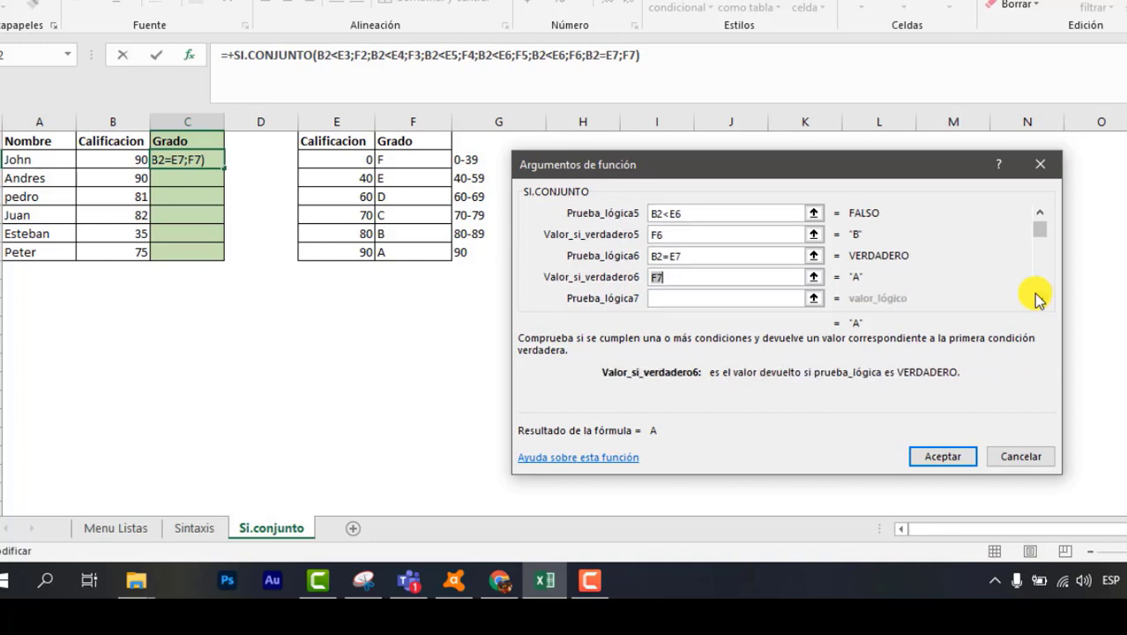
- Go through the unused optional SI.CONJUNTO arguments up to Prueba_lógica127
{"action": "key", "text": "Tab"}
{"action": "key", "text": "Tab"}
{"action": "key", "text": "Tab"}
{"action": "key", "text": "Tab"}
{"action": "key", "text": "Tab"}
{"action": "key", "text": "Tab"}
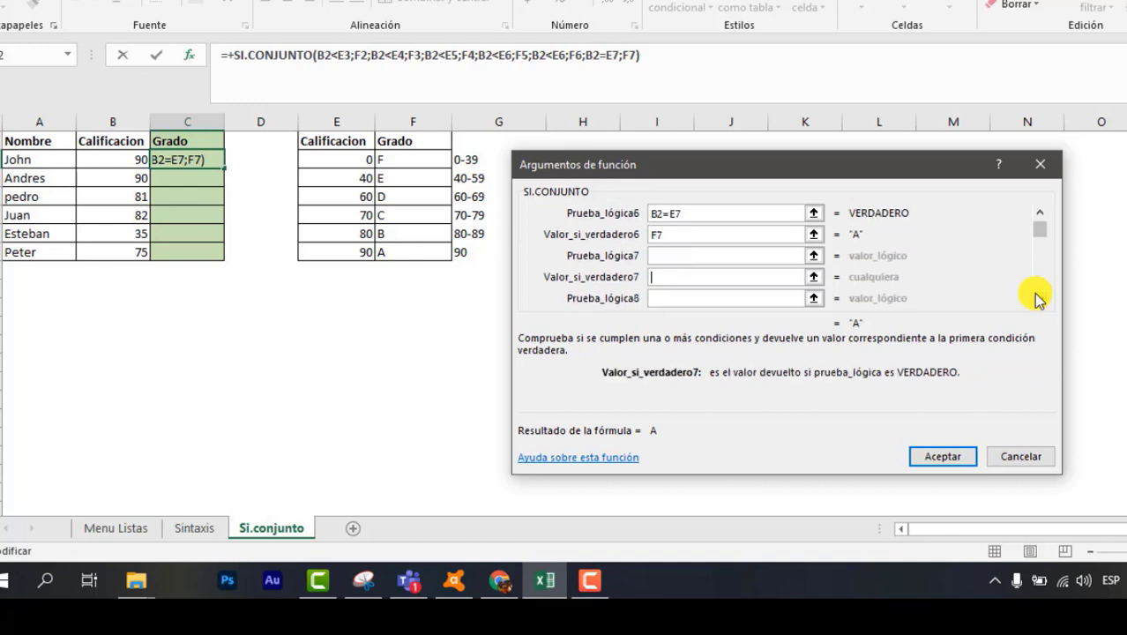
{"action": "key", "text": "Tab"}
{"action": "key", "text": "Tab"}
{"action": "key", "text": "Tab"}
{"action": "key", "text": "Tab"}
{"action": "key", "text": "Tab"}
{"action": "key", "text": "Tab"}
{"action": "key", "text": "Tab"}
{"action": "key", "text": "Tab"}
{"action": "key", "text": "Tab"}
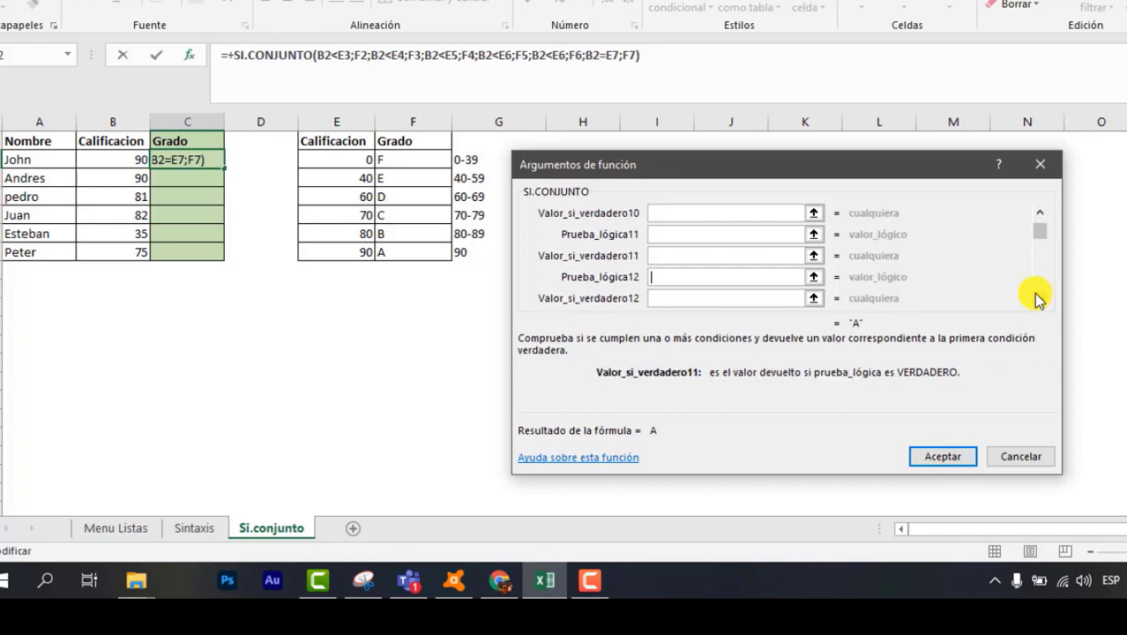
{"action": "key", "text": "Tab"}
{"action": "key", "text": "Tab"}
{"action": "key", "text": "Tab"}
{"action": "key", "text": "Tab"}
{"action": "key", "text": "Tab"}
{"action": "key", "text": "Tab"}
{"action": "key", "text": "Tab"}
{"action": "key", "text": "Tab"}
{"action": "key", "text": "Tab"}
{"action": "key", "text": "Tab"}
{"action": "key", "text": "Tab"}
{"action": "key", "text": "Tab"}
{"action": "key", "text": "Tab"}
{"action": "key", "text": "Tab"}
{"action": "key", "text": "Tab"}
{"action": "key", "text": "Tab"}
{"action": "key", "text": "Tab"}
{"action": "key", "text": "Tab"}
{"action": "key", "text": "Tab"}
{"action": "key", "text": "Tab"}
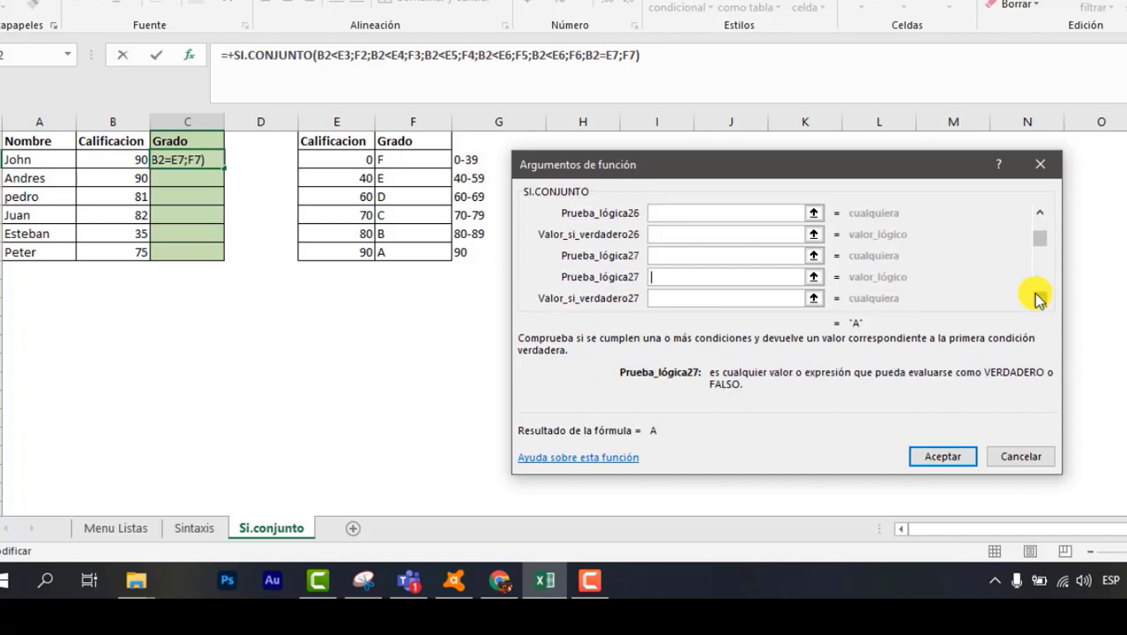
{"action": "key", "text": "Tab"}
{"action": "key", "text": "Tab"}
{"action": "key", "text": "Tab"}
{"action": "key", "text": "Tab"}
{"action": "key", "text": "Tab"}
{"action": "key", "text": "Tab"}
{"action": "key", "text": "Tab"}
{"action": "key", "text": "Tab"}
{"action": "key", "text": "Tab"}
{"action": "key", "text": "Tab"}
{"action": "key", "text": "Tab"}
{"action": "key", "text": "Tab"}
{"action": "key", "text": "Tab"}
{"action": "key", "text": "Tab"}
{"action": "key", "text": "Tab"}
{"action": "key", "text": "Tab"}
{"action": "key", "text": "Tab"}
{"action": "key", "text": "Tab"}
{"action": "key", "text": "Tab"}
{"action": "key", "text": "Tab"}
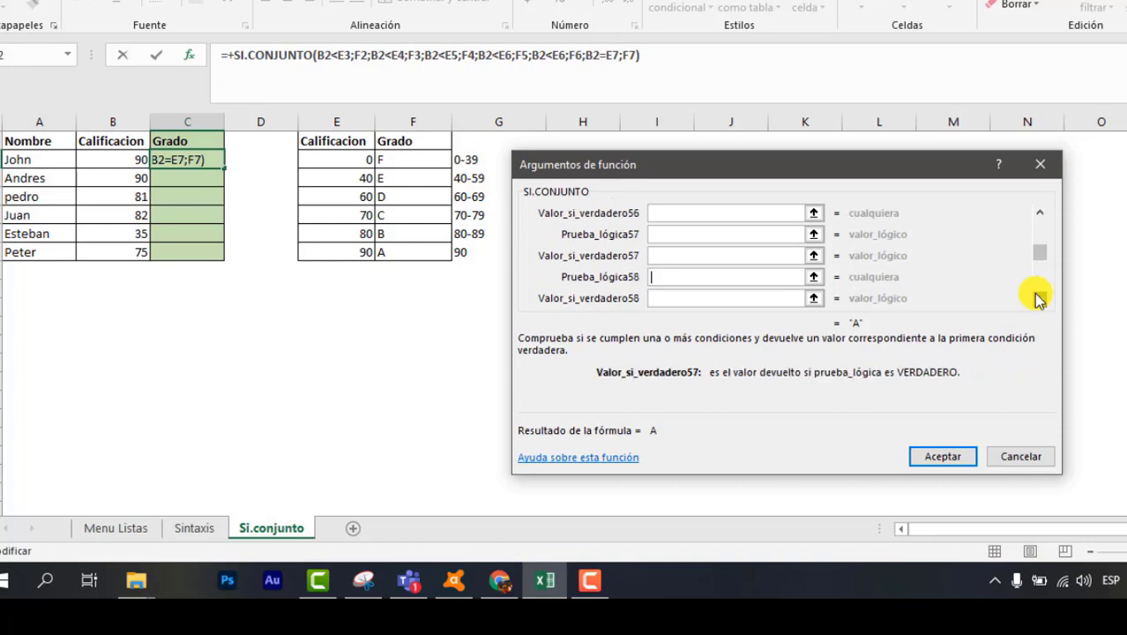
{"action": "key", "text": "Tab"}
{"action": "key", "text": "Tab"}
{"action": "key", "text": "Tab"}
{"action": "key", "text": "Tab"}
{"action": "key", "text": "Tab"}
{"action": "key", "text": "Tab"}
{"action": "key", "text": "Tab"}
{"action": "key", "text": "Tab"}
{"action": "key", "text": "Tab"}
{"action": "key", "text": "Tab"}
{"action": "key", "text": "Tab"}
{"action": "key", "text": "Tab"}
{"action": "key", "text": "Tab"}
{"action": "key", "text": "Tab"}
{"action": "key", "text": "Tab"}
{"action": "key", "text": "Tab"}
{"action": "key", "text": "Tab"}
{"action": "key", "text": "Tab"}
{"action": "key", "text": "Tab"}
{"action": "key", "text": "Tab"}
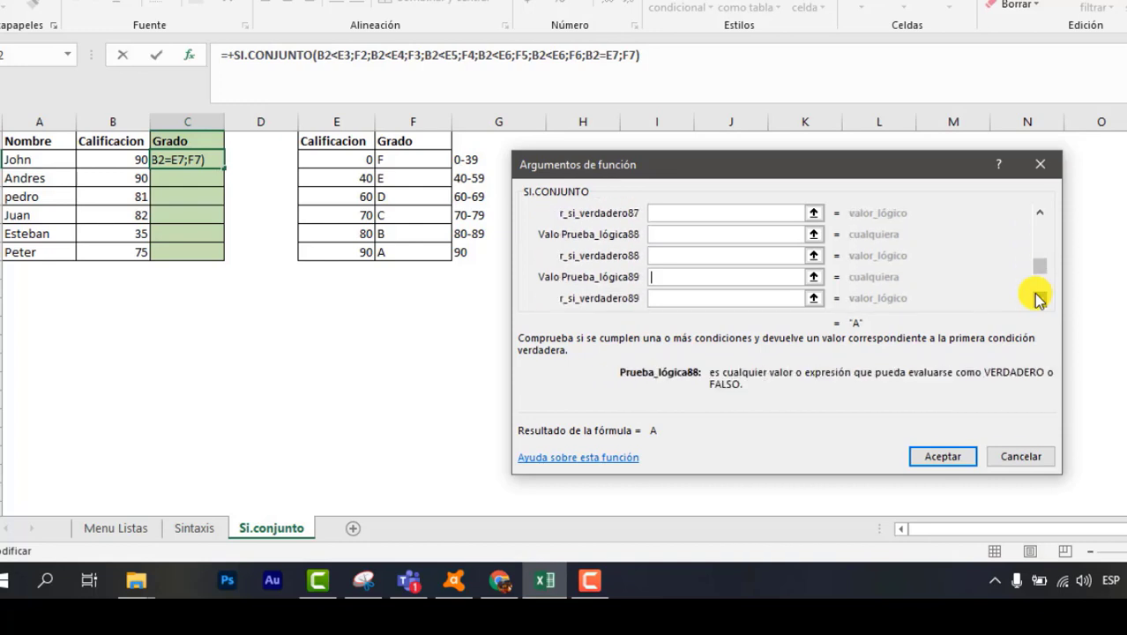
{"action": "key", "text": "Tab"}
{"action": "key", "text": "Tab"}
{"action": "key", "text": "Tab"}
{"action": "key", "text": "Tab"}
{"action": "key", "text": "Tab"}
{"action": "key", "text": "Tab"}
{"action": "key", "text": "Tab"}
{"action": "key", "text": "Tab"}
{"action": "key", "text": "Tab"}
{"action": "key", "text": "Tab"}
{"action": "key", "text": "Tab"}
{"action": "key", "text": "Tab"}
{"action": "key", "text": "Tab"}
{"action": "key", "text": "Tab"}
{"action": "key", "text": "Tab"}
{"action": "key", "text": "Tab"}
{"action": "key", "text": "Tab"}
{"action": "key", "text": "Tab"}
{"action": "key", "text": "Tab"}
{"action": "key", "text": "Tab"}
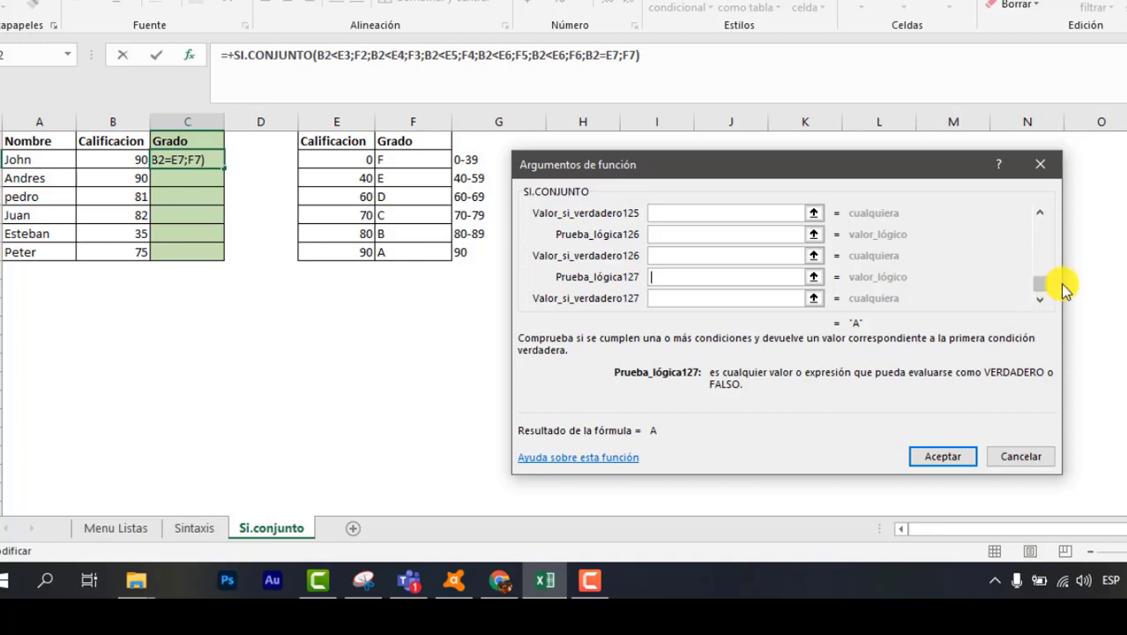
- Return to the first SI.CONJUNTO arguments and accept the formula in C2 as it is
{"action": "left_click_drag", "start_coordinate": [1041, 287], "coordinate": [1042, 212]}
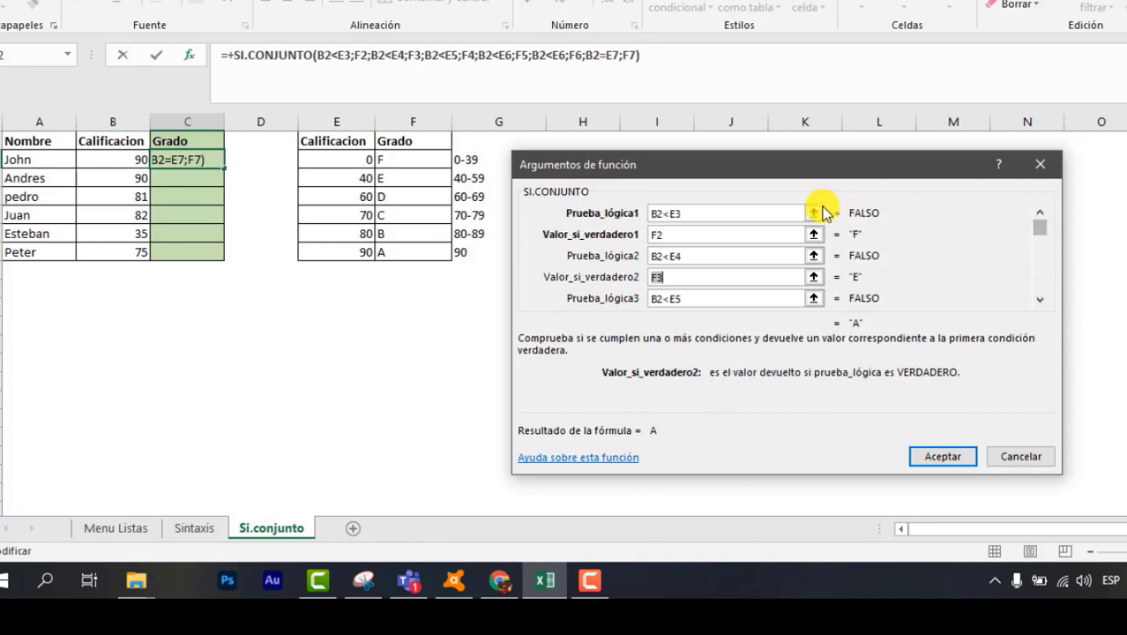
{"action": "left_click", "coordinate": [541, 462]}
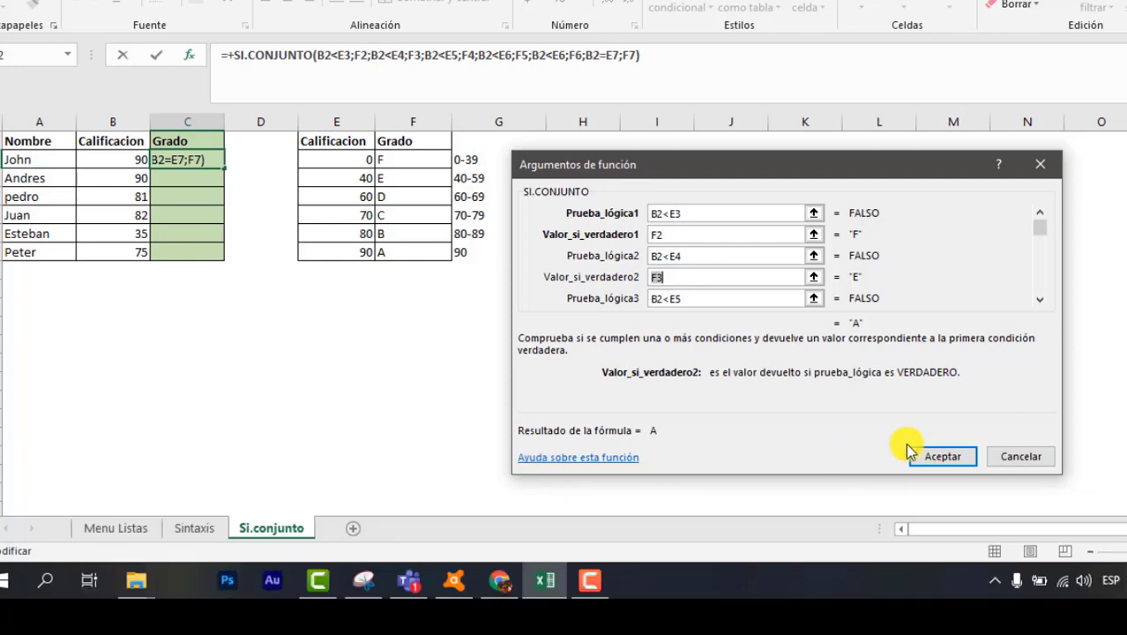
{"action": "left_click", "coordinate": [942, 457]}
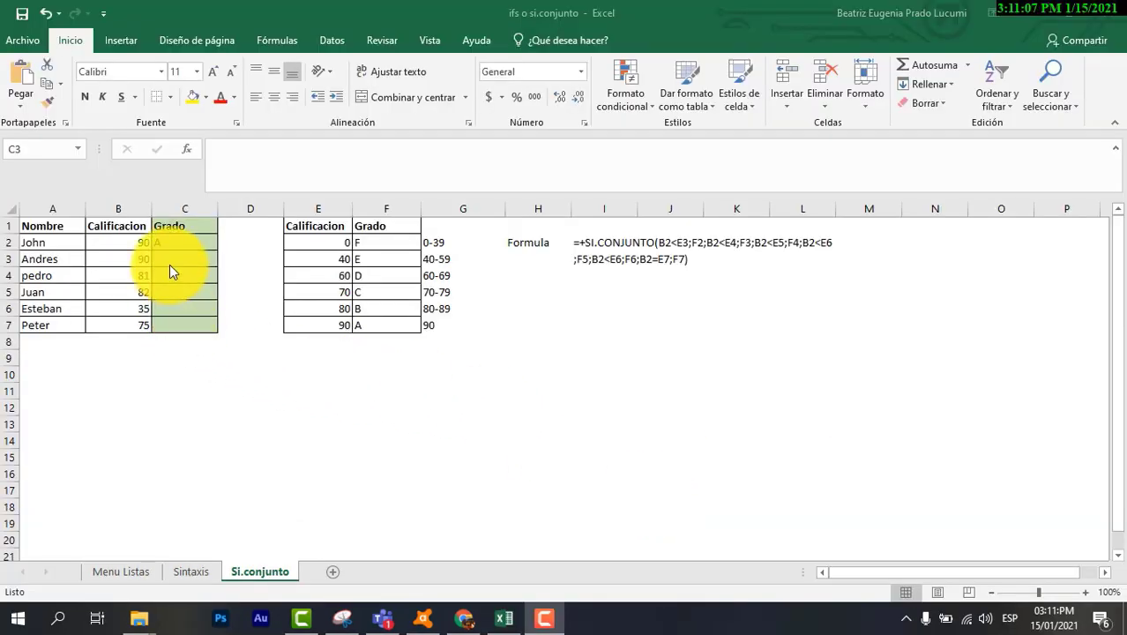
- Start a SI.CONJUNTO formula in cell C3 with B3<E3 as its first logical test
{"action": "left_click", "coordinate": [161, 262]}
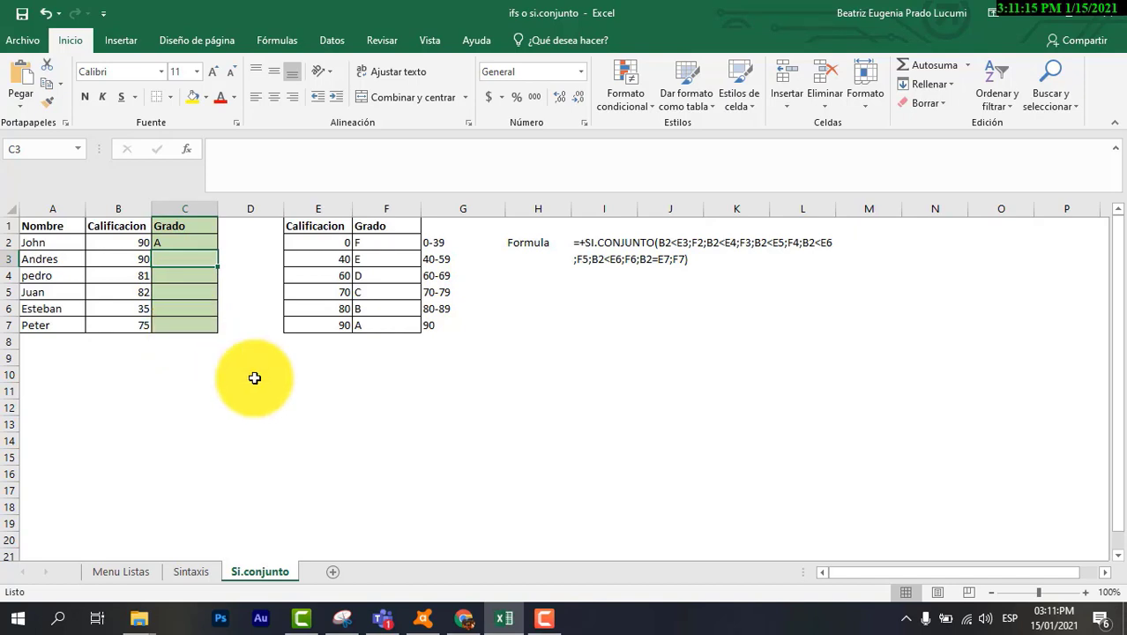
{"action": "type", "text": "="}
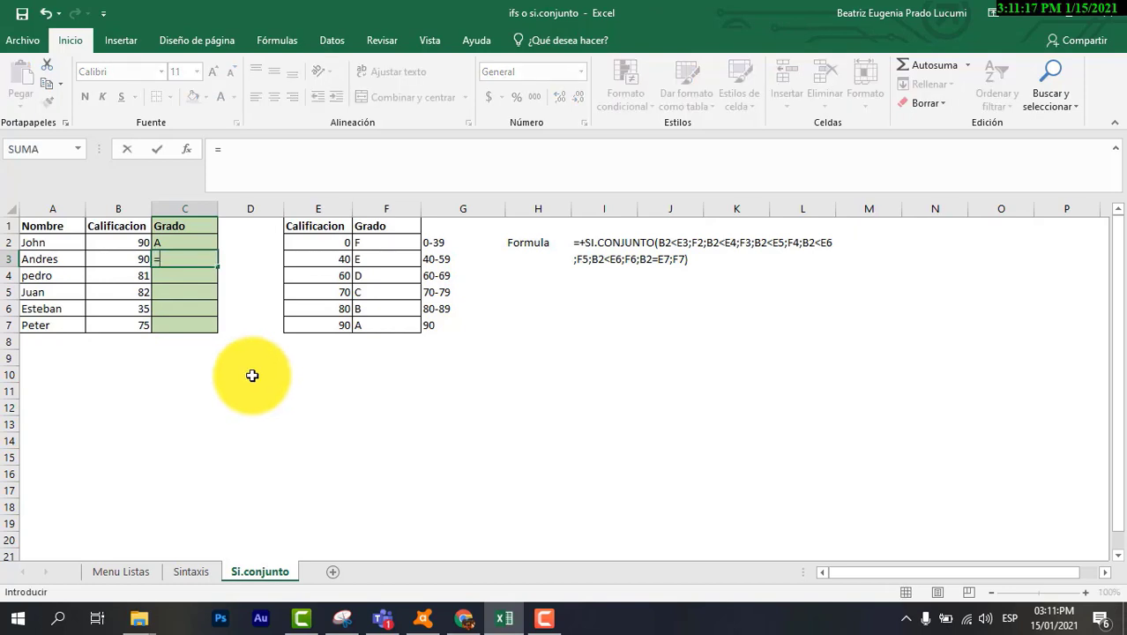
{"action": "type", "text": "si.c"}
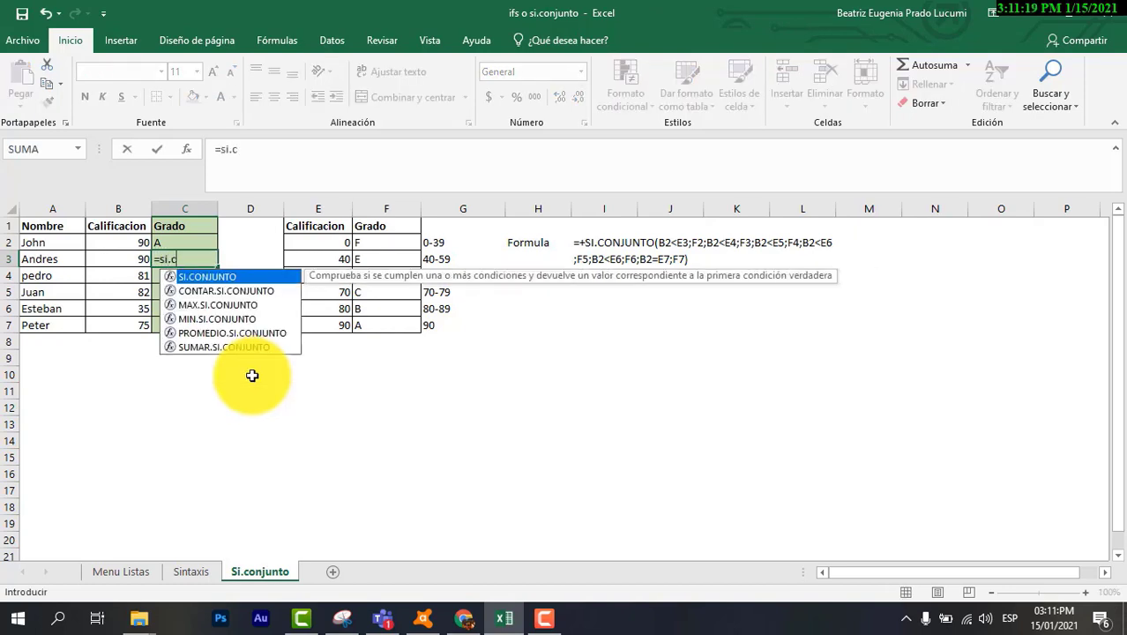
{"action": "type", "text": "onjunto"}
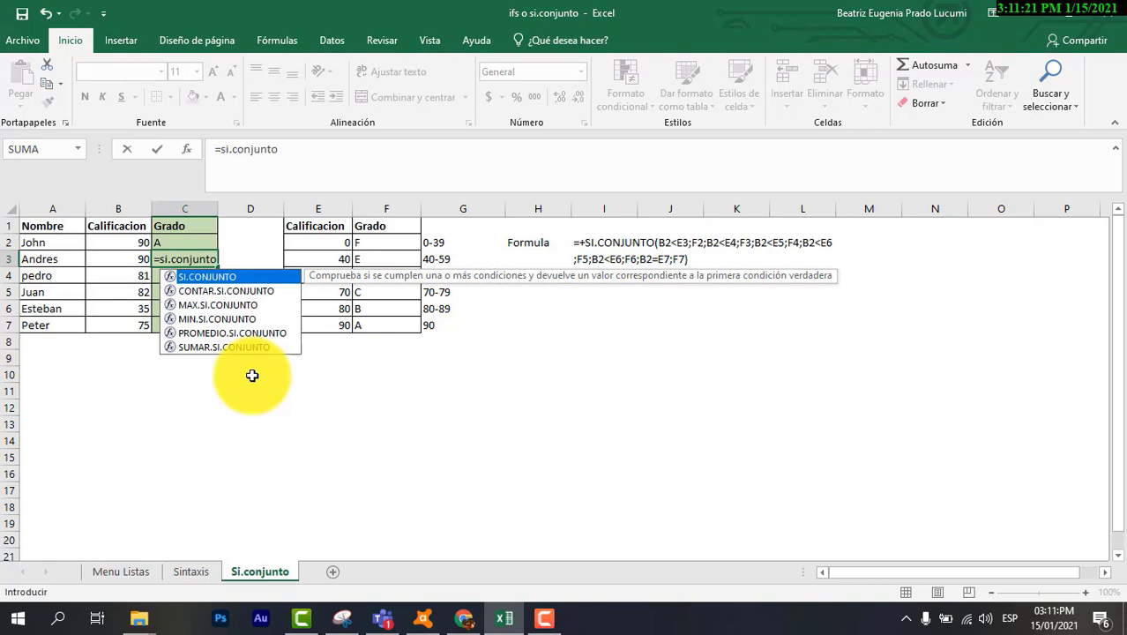
{"action": "type", "text": "("}
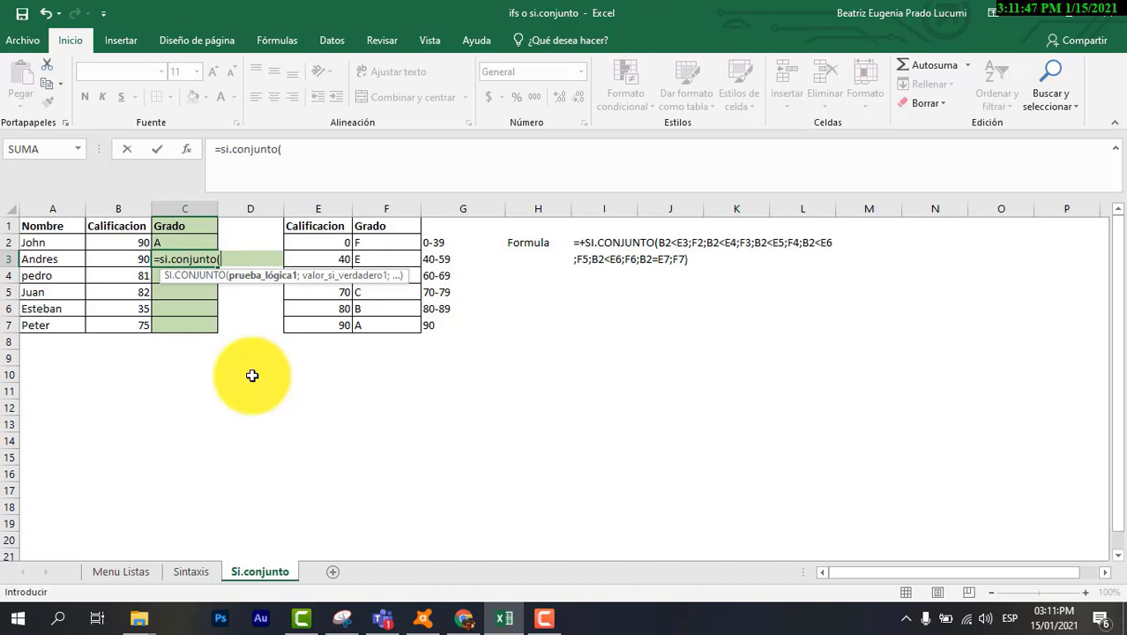
{"action": "left_click", "coordinate": [115, 258]}
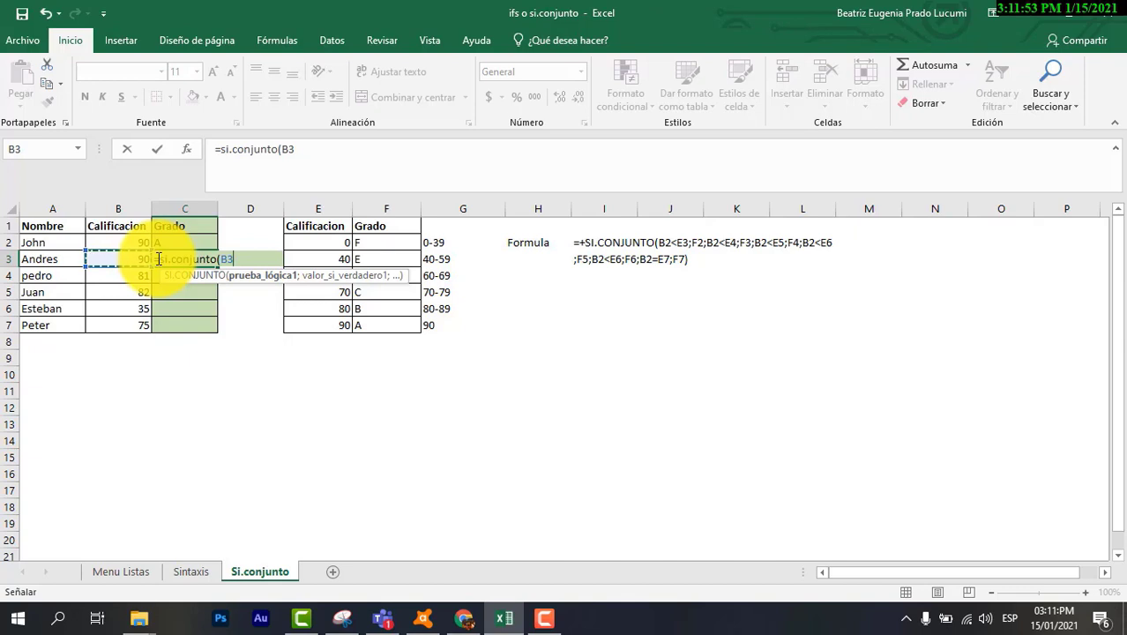
{"action": "type", "text": "<"}
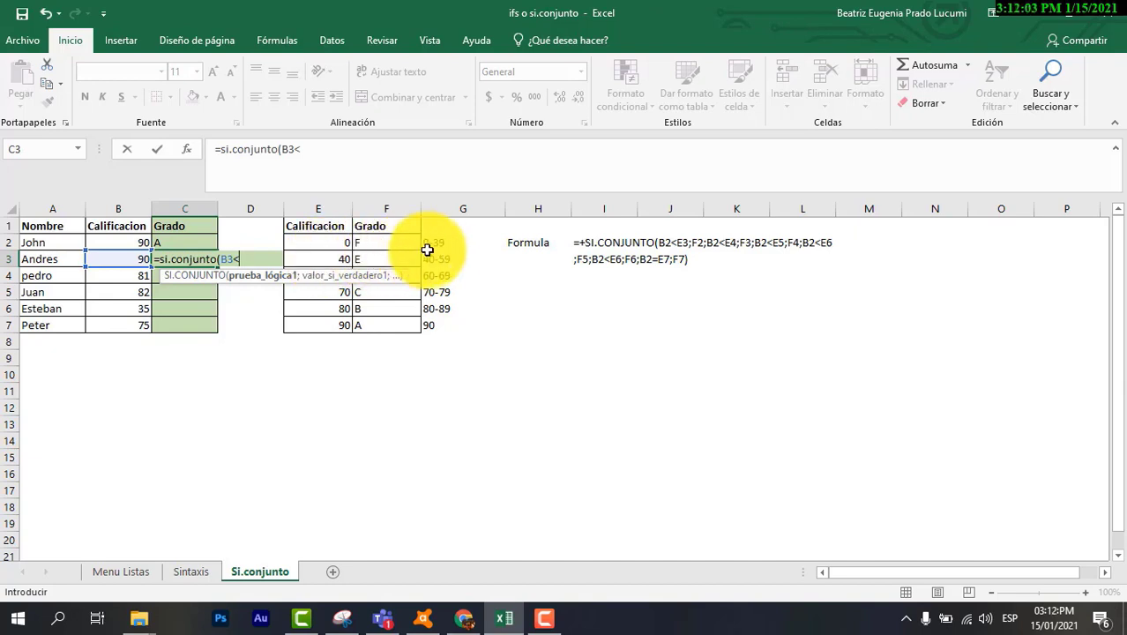
{"action": "left_click", "coordinate": [327, 260]}
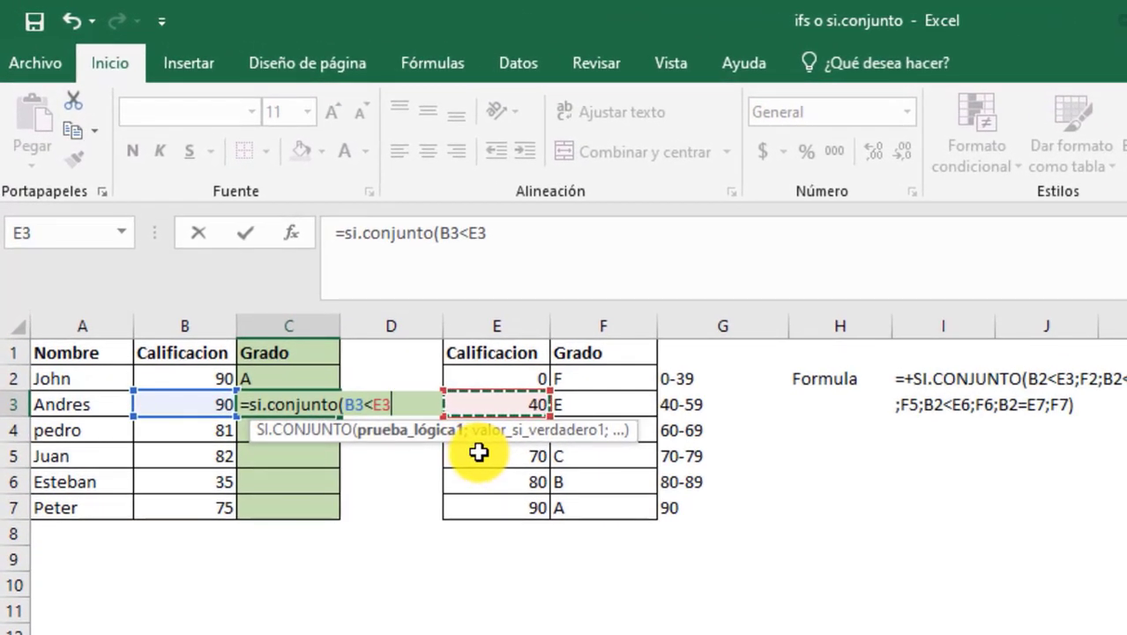
{"action": "type", "text": ";"}
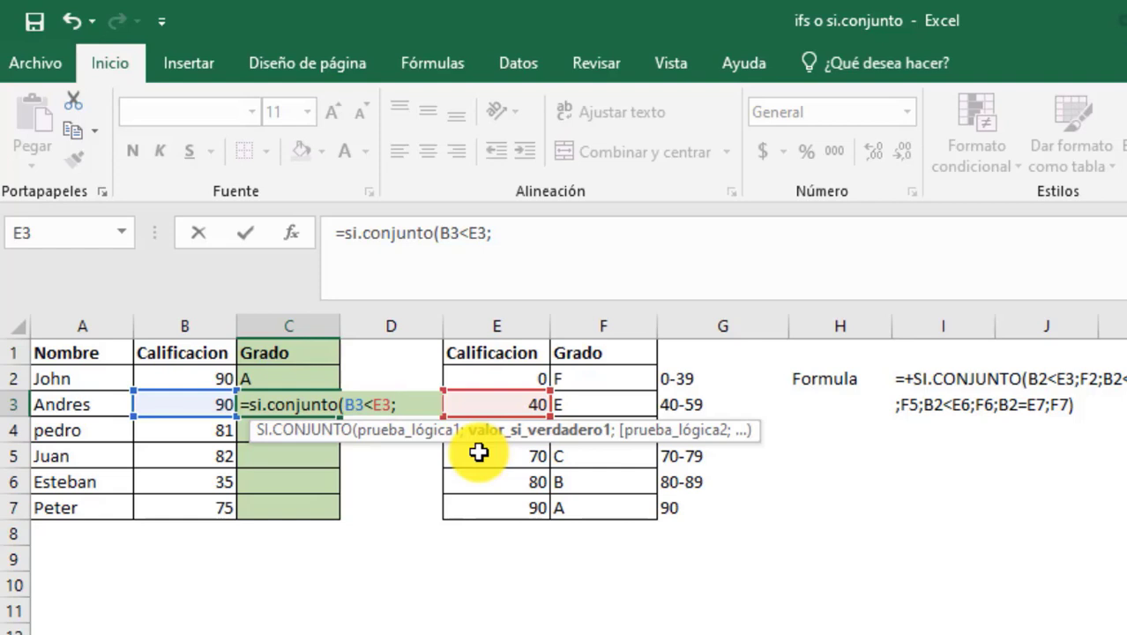
- Enter "F" as the result of the first test B3<E3 in the C3 formula, replacing the F2 reference
{"action": "left_click", "coordinate": [596, 378]}
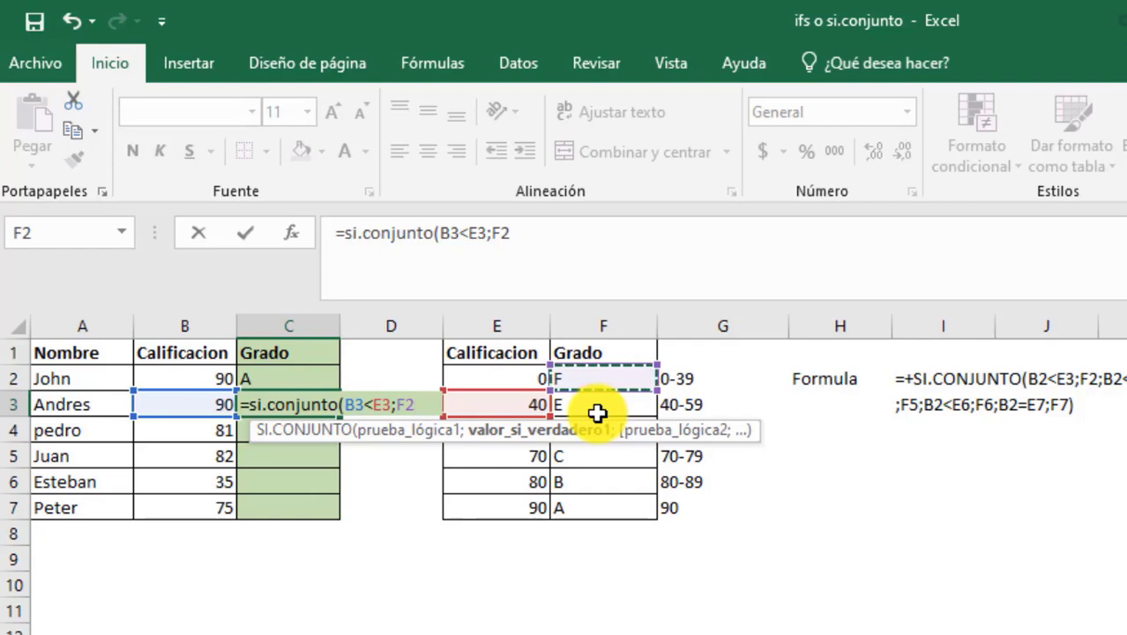
{"action": "key", "text": "BackSpace"}
{"action": "key", "text": "BackSpace"}
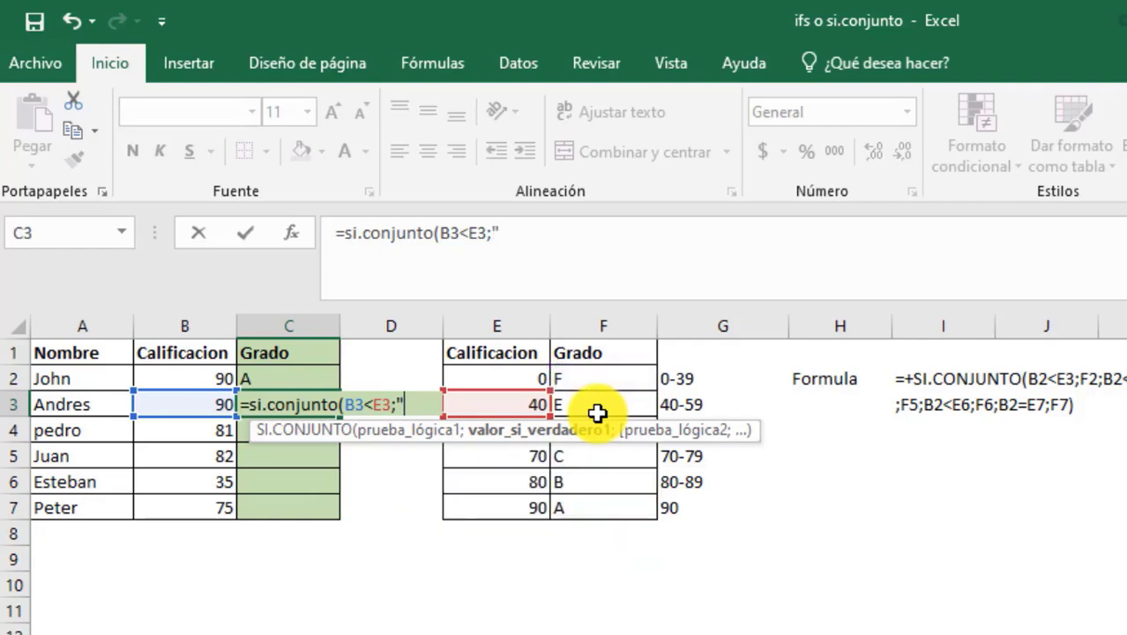
{"action": "type", "text": "\"F"}
{"action": "type", "text": ";"}
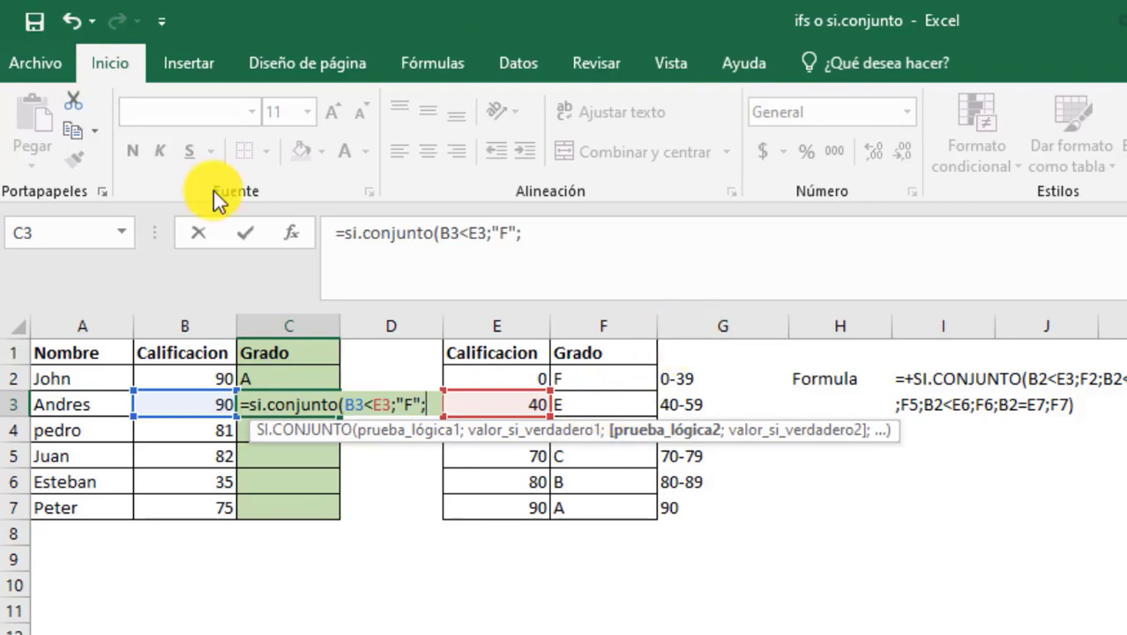
- Add the second test B3<E4 with the result "E" to the SI.CONJUNTO formula in C3
{"action": "left_click", "coordinate": [170, 405]}
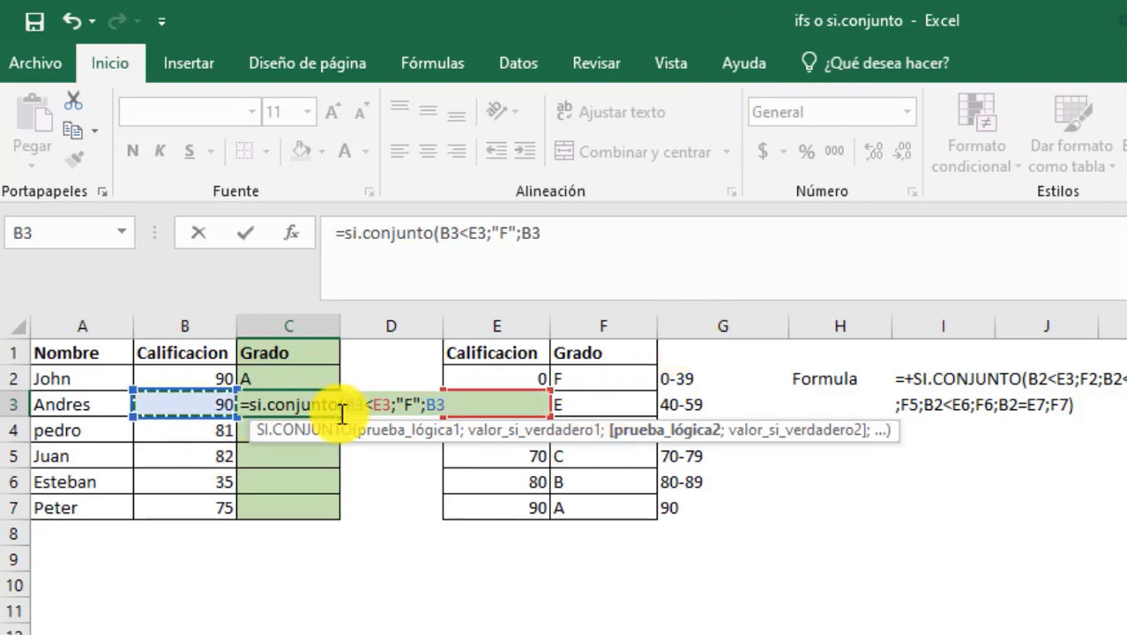
{"action": "type", "text": "<"}
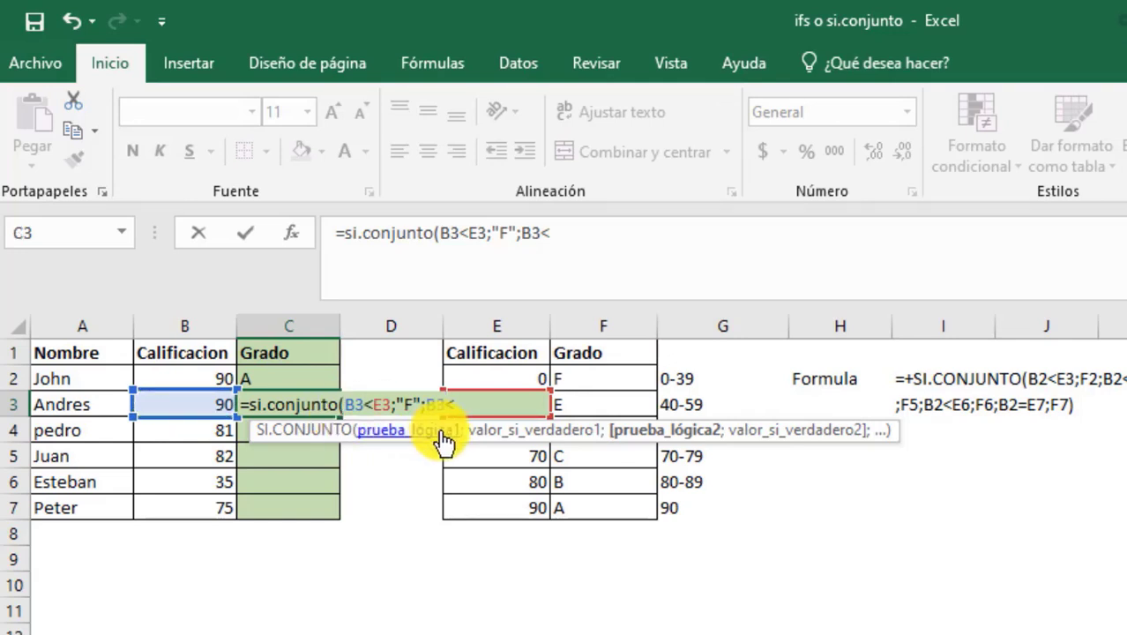
{"action": "left_click", "coordinate": [463, 453]}
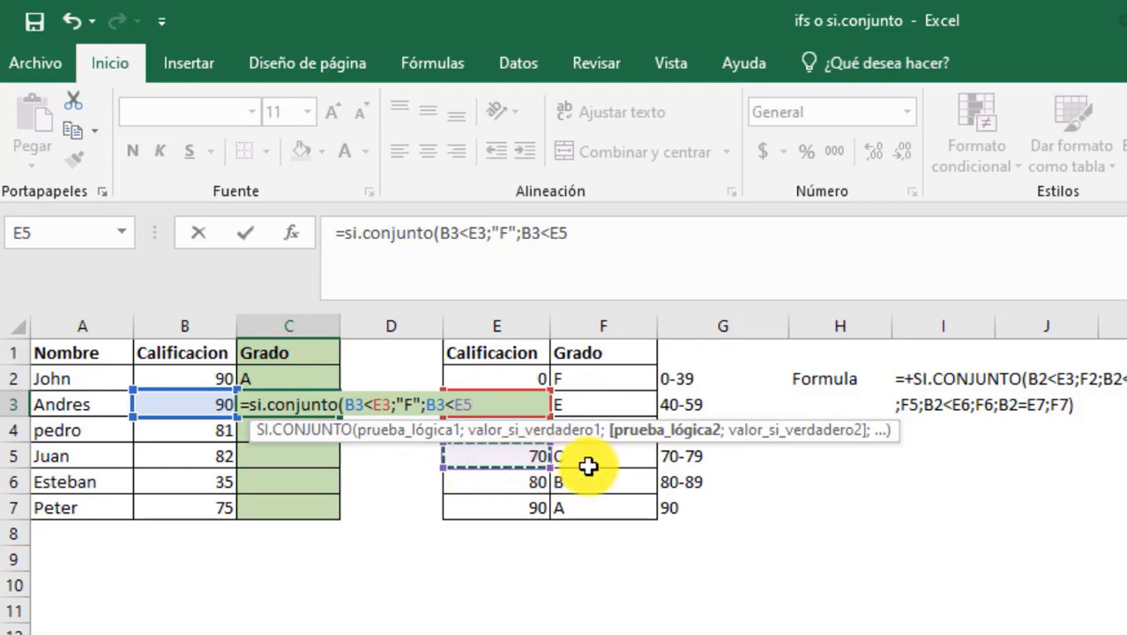
{"action": "left_click", "coordinate": [593, 404]}
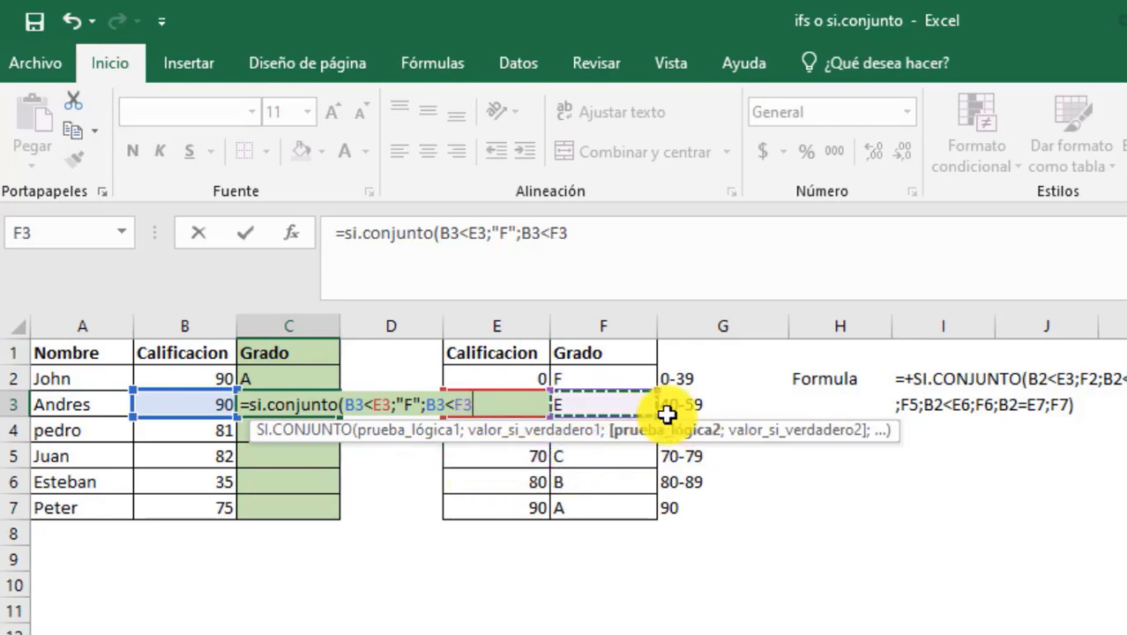
{"action": "key", "text": "Down"}
{"action": "key", "text": "Left"}
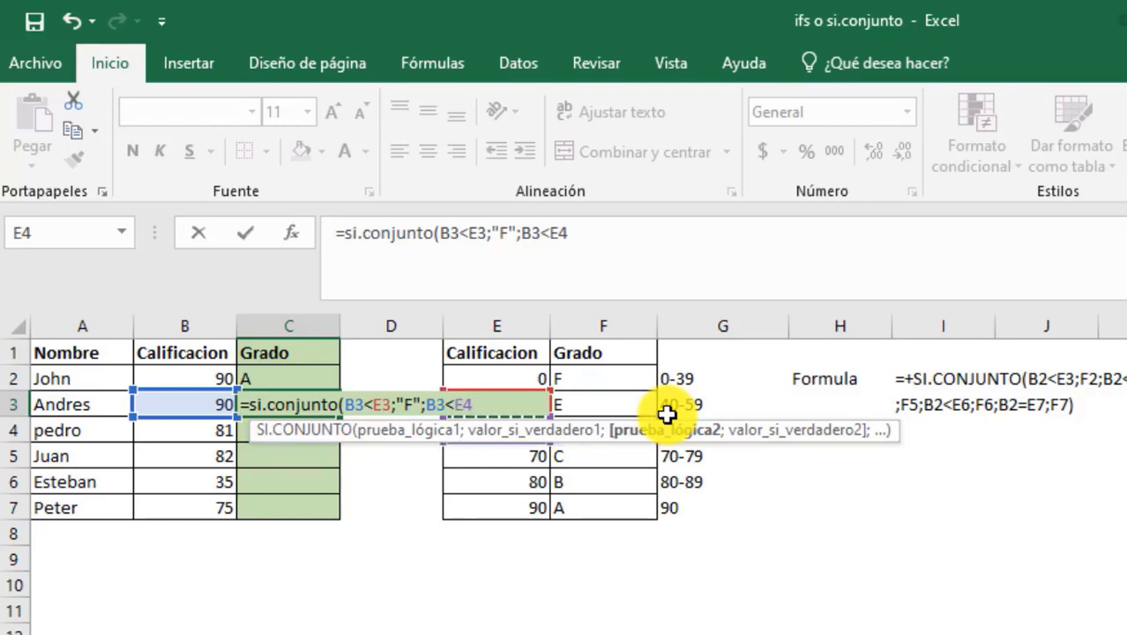
{"action": "type", "text": ";"}
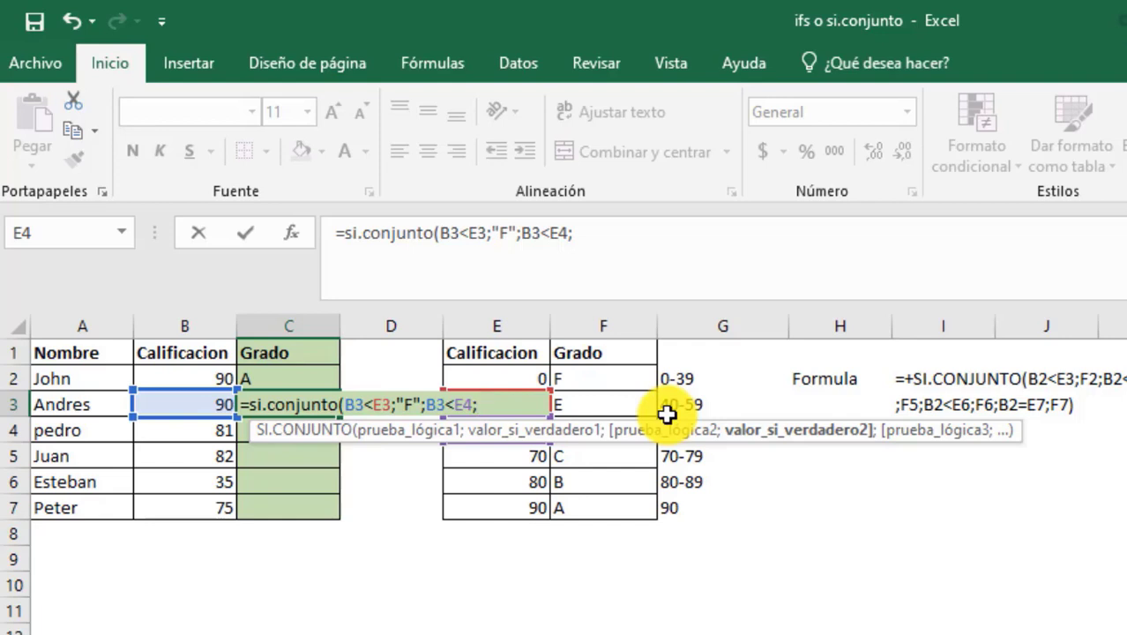
{"action": "type", "text": "\"e"}
{"action": "key", "text": "BackSpace"}
{"action": "type", "text": "E\";"}
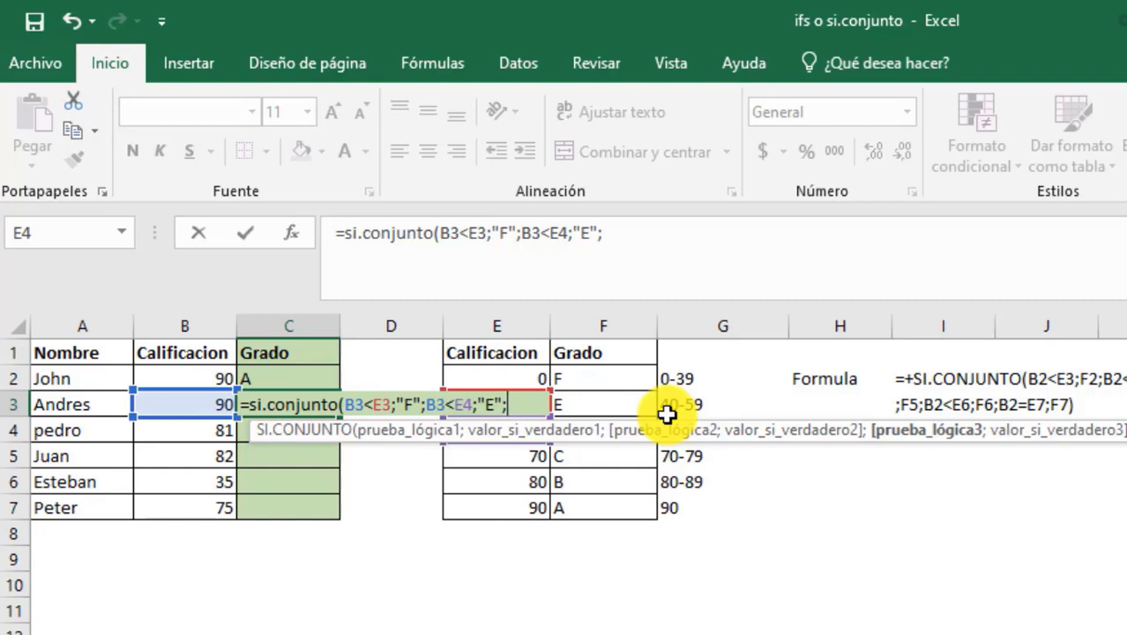
- Add the third test B3<E5 with the result "D" to the C3 formula
{"action": "left_click", "coordinate": [155, 404]}
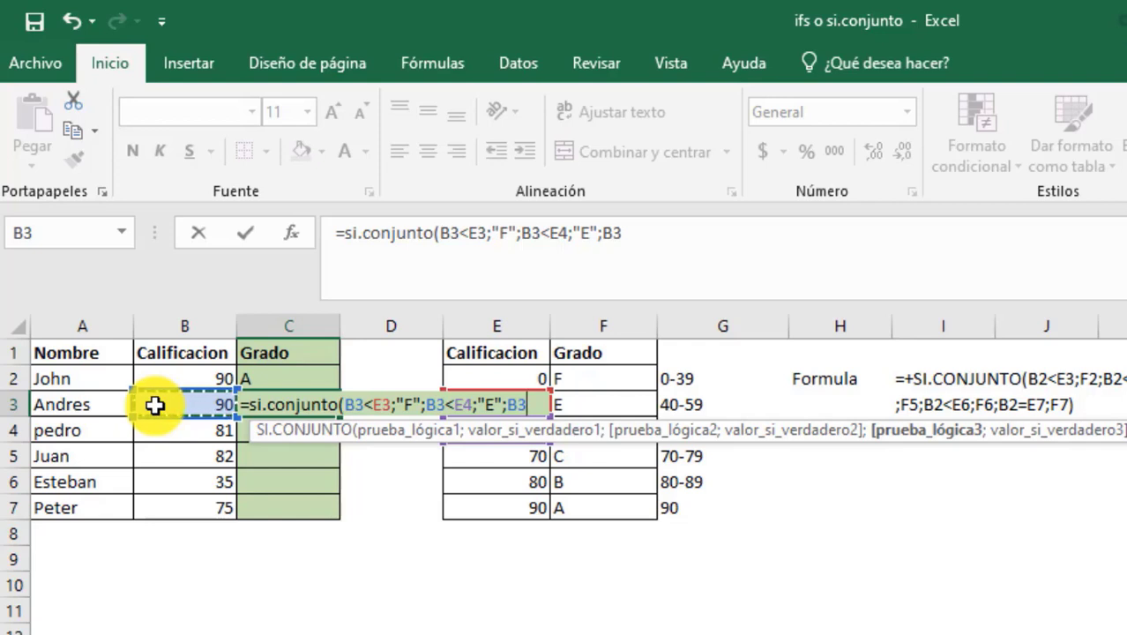
{"action": "type", "text": "<"}
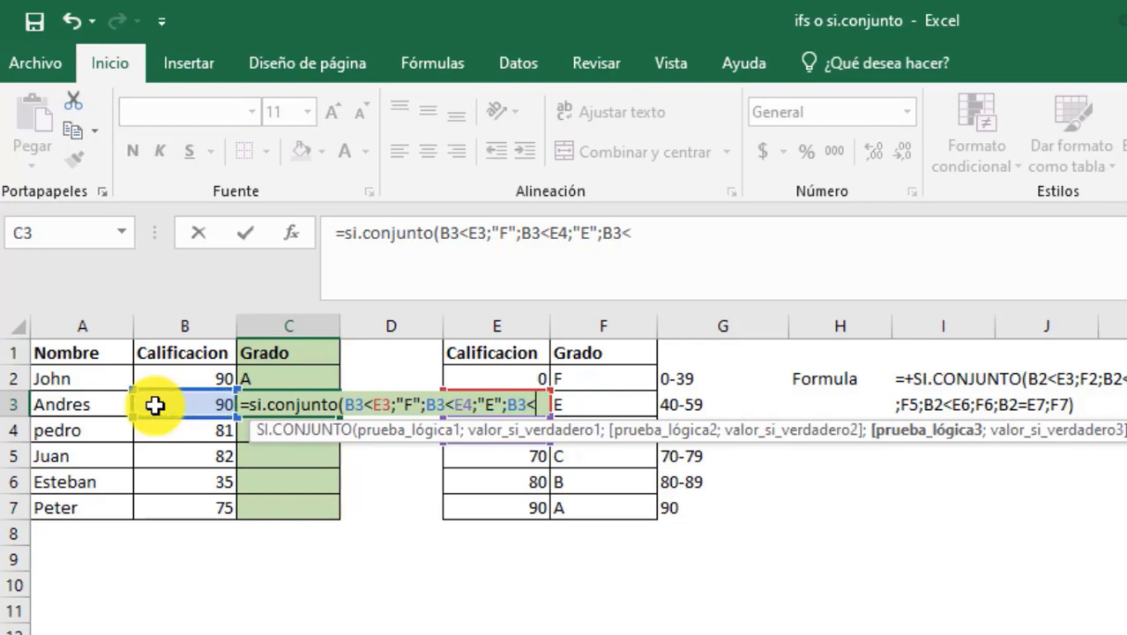
{"action": "left_click", "coordinate": [469, 456]}
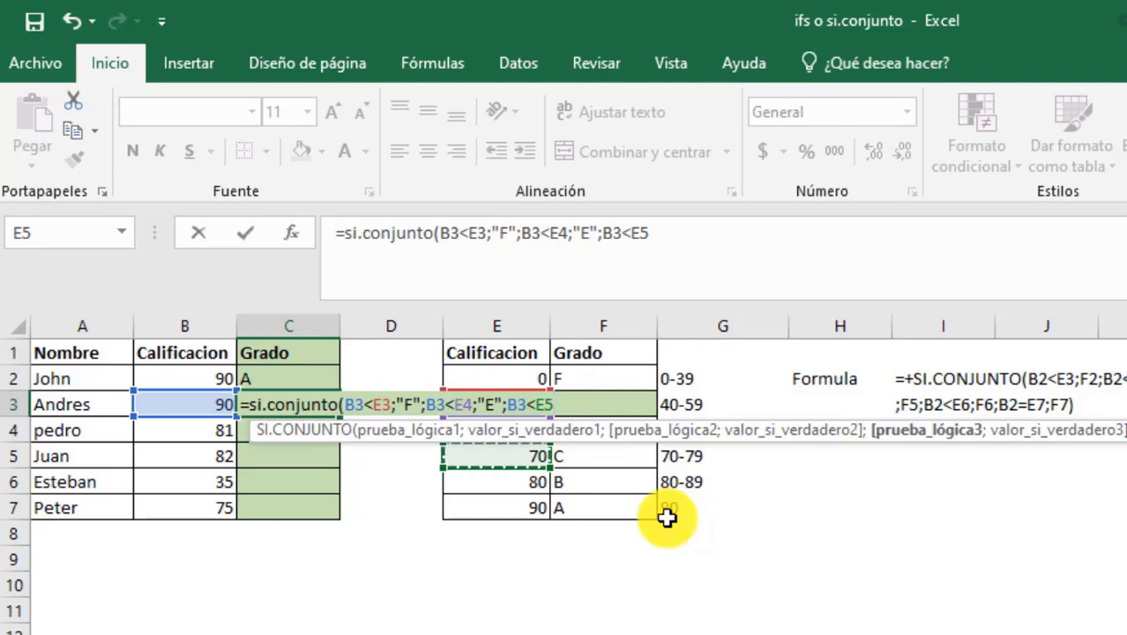
{"action": "type", "text": ";\""}
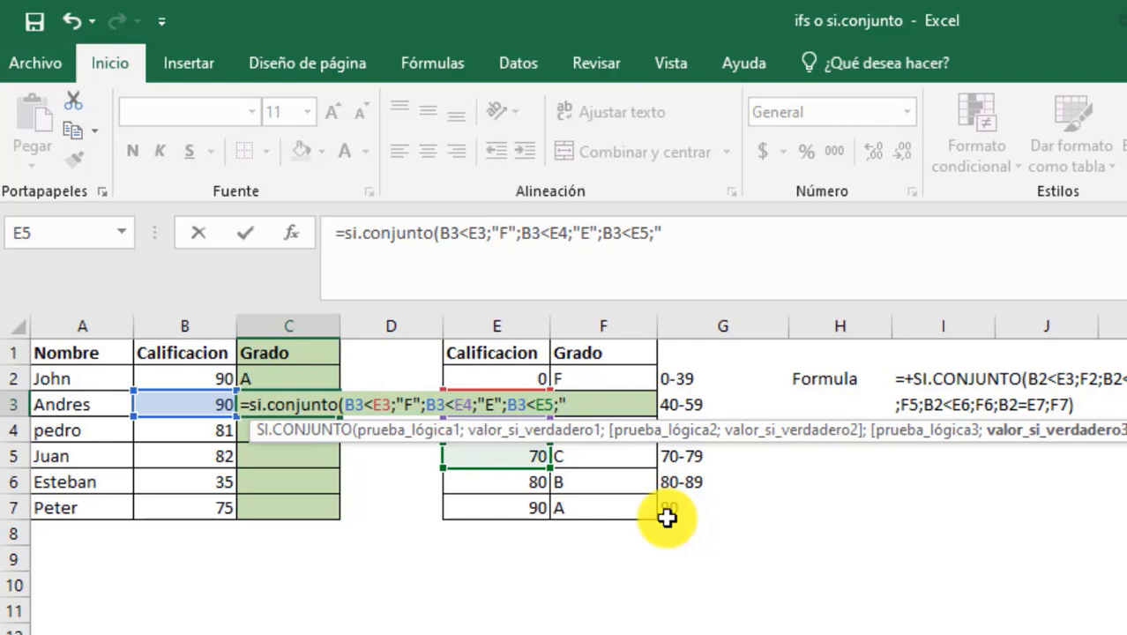
{"action": "type", "text": "d"}
{"action": "key", "text": "BackSpace"}
{"action": "type", "text": "D\";"}
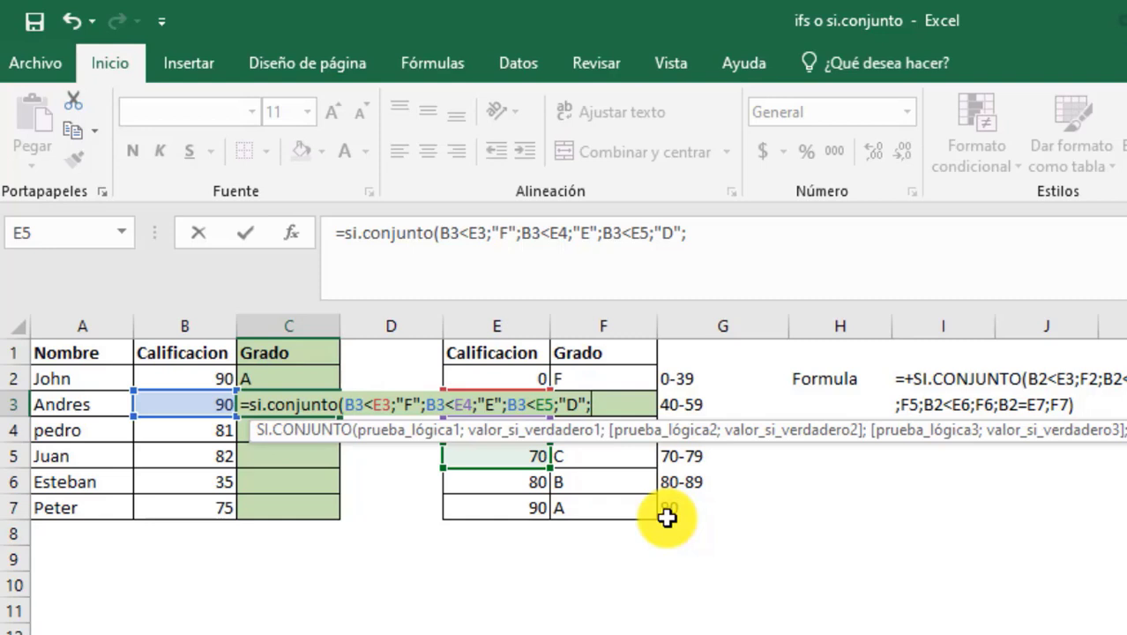
- Add the fourth test B3<E6 with the result "C" to the C3 formula
{"action": "left_click", "coordinate": [161, 404]}
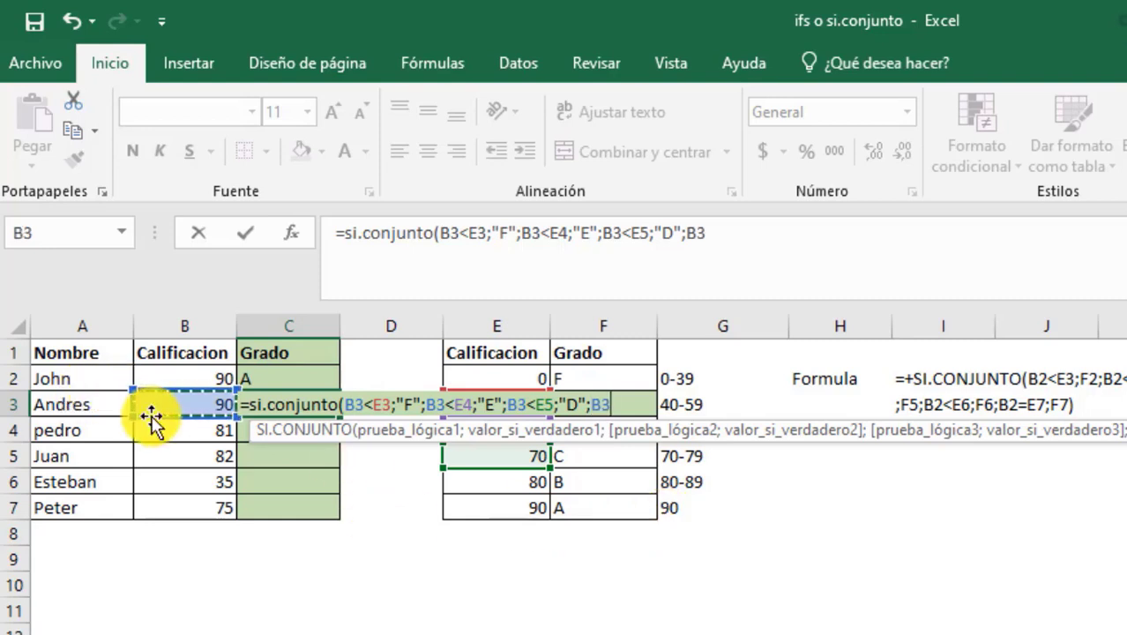
{"action": "type", "text": "<"}
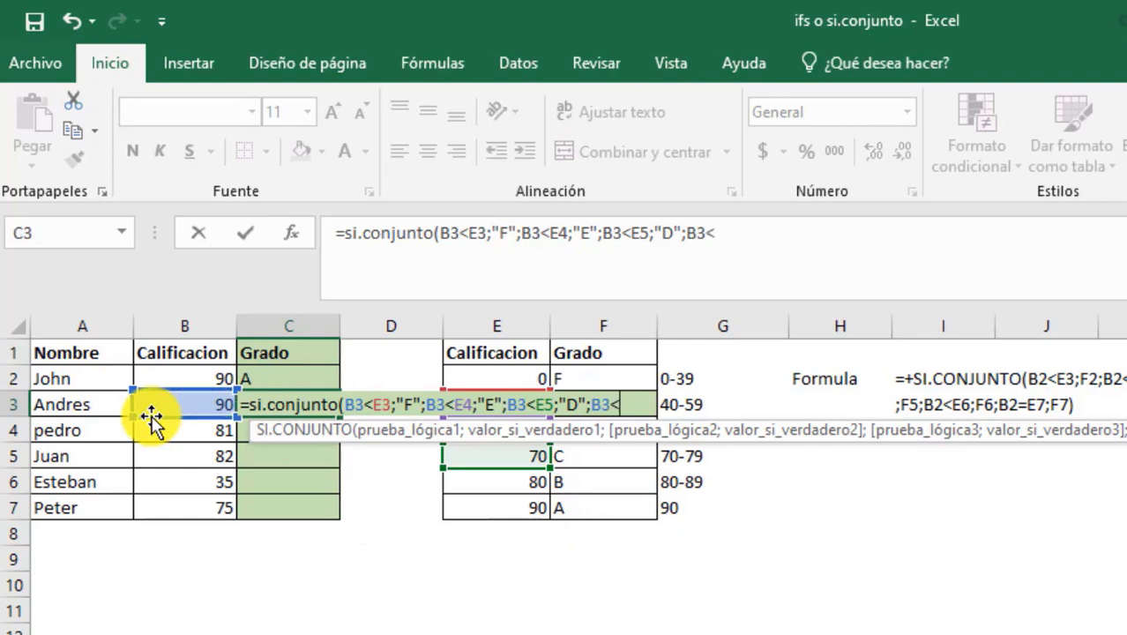
{"action": "left_click", "coordinate": [505, 484]}
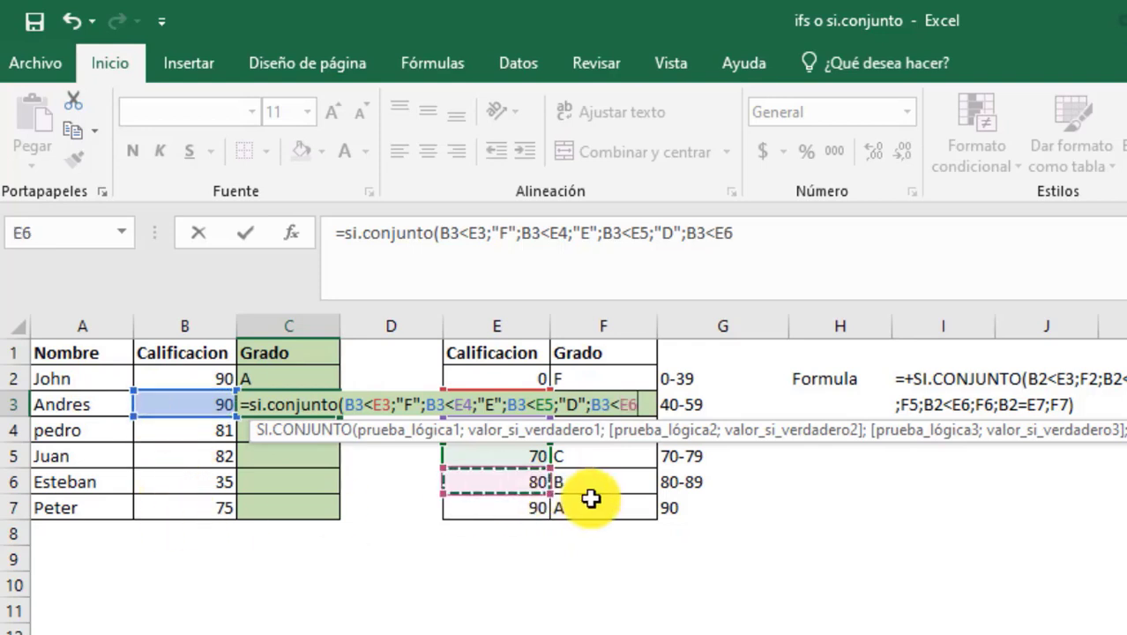
{"action": "type", "text": ";"}
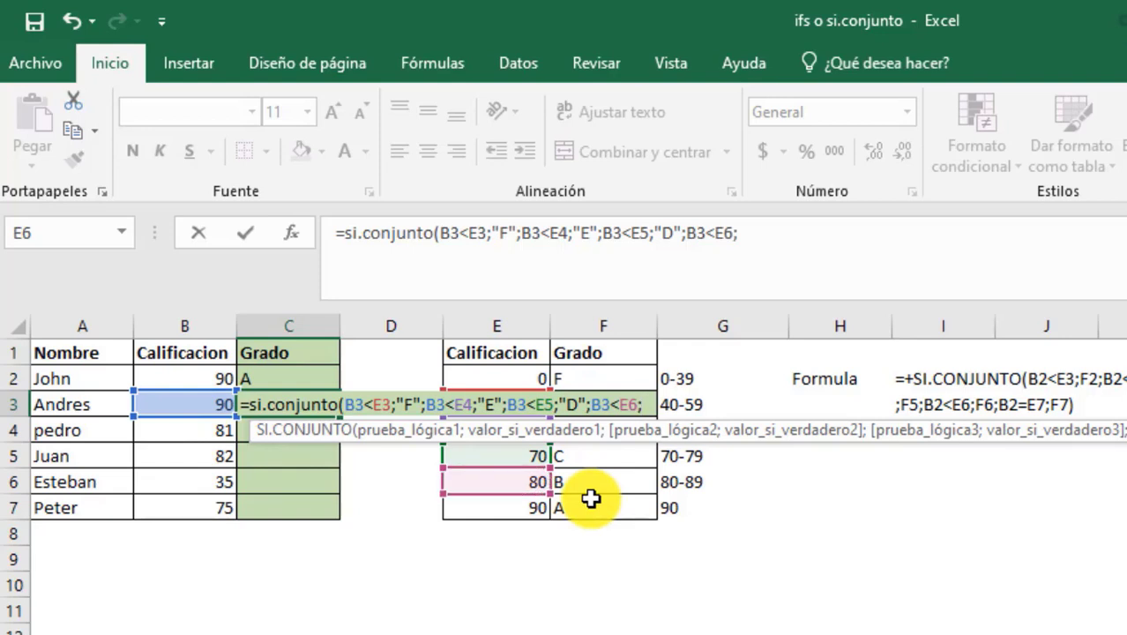
{"action": "type", "text": "\""}
{"action": "key", "text": "Return"}
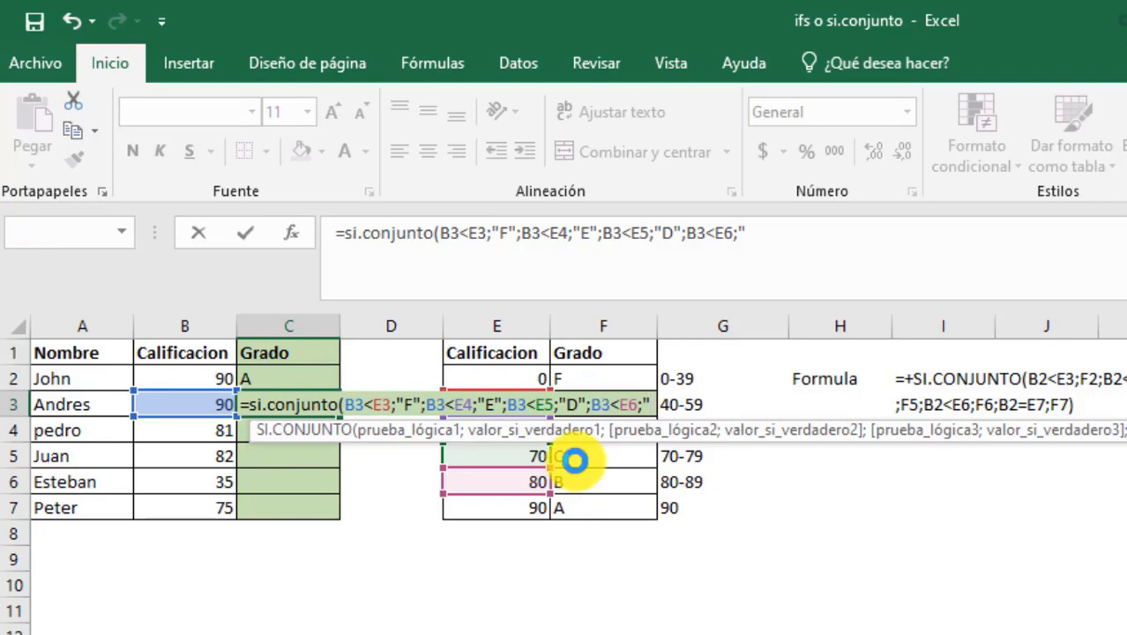
{"action": "key", "text": "Return"}
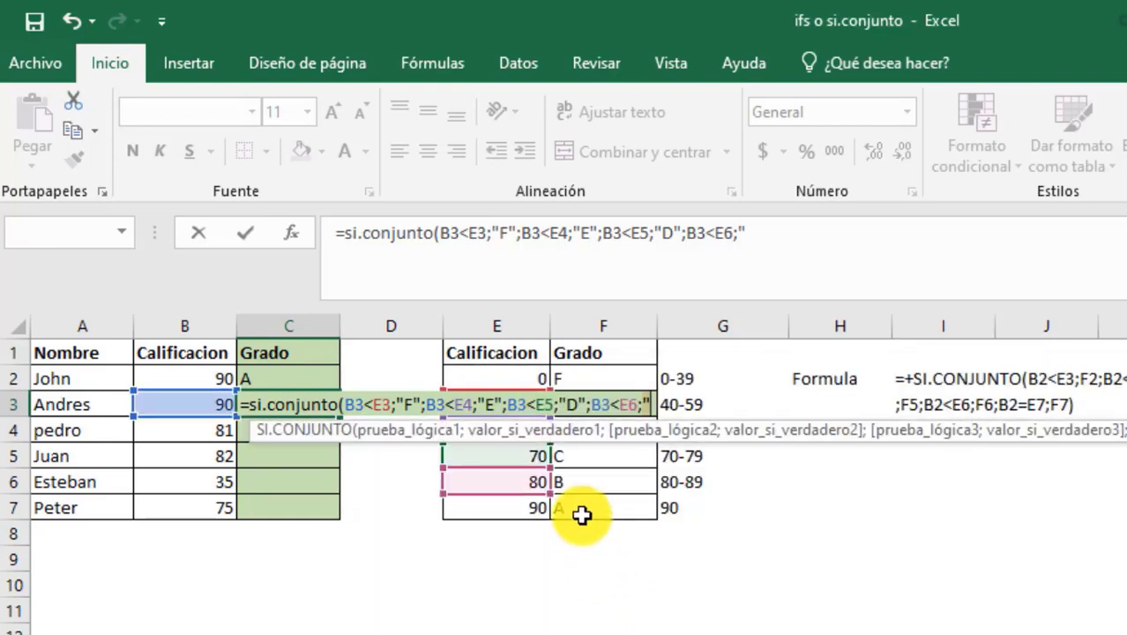
{"action": "left_click", "coordinate": [773, 251]}
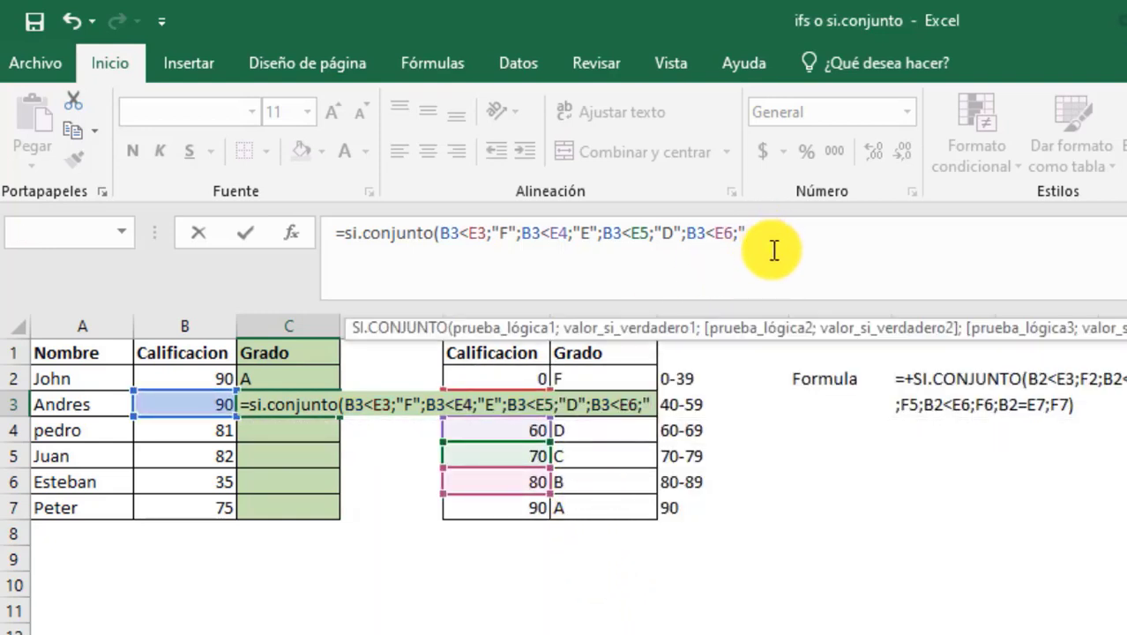
{"action": "type", "text": "C\""}
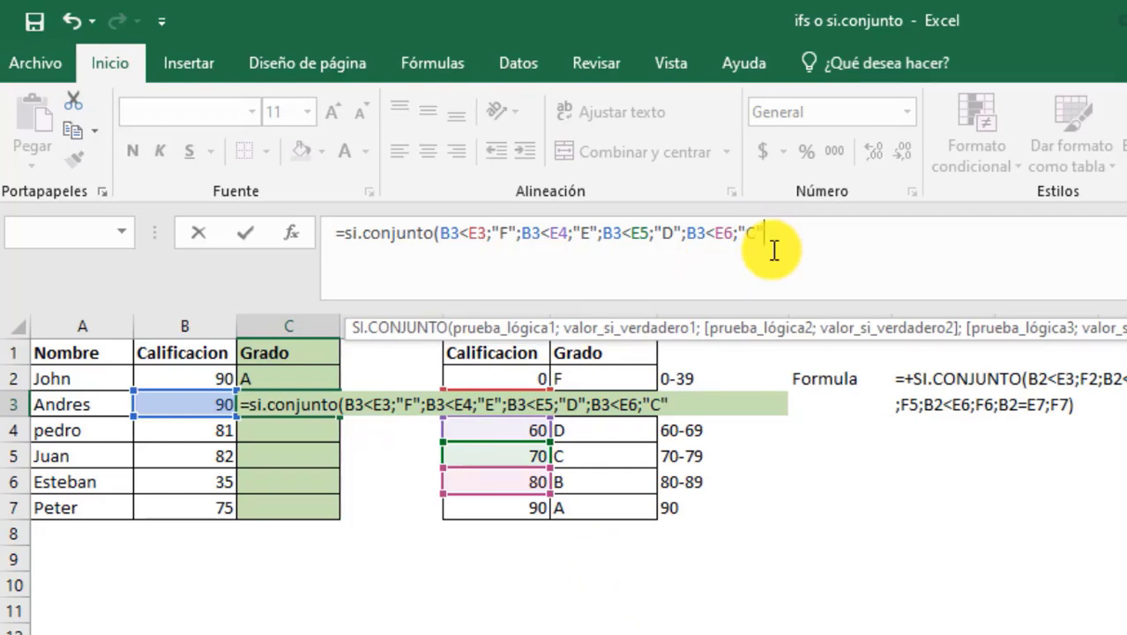
{"action": "type", "text": ";"}
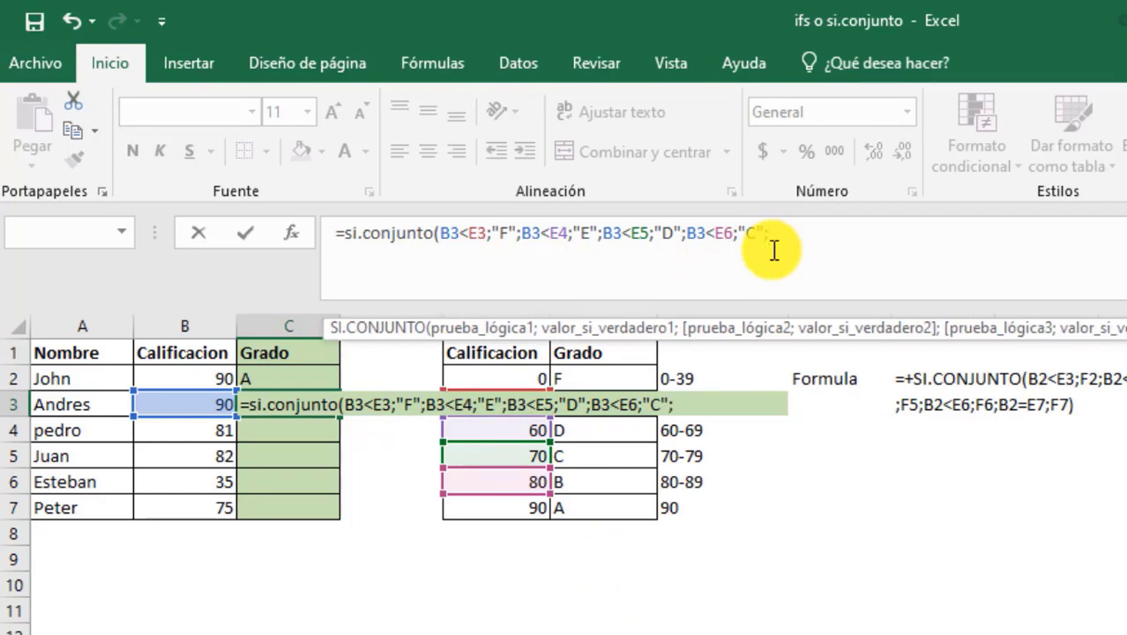
- Add the fifth test B3<E7 with the result "B" to the C3 formula
{"action": "left_click", "coordinate": [182, 404]}
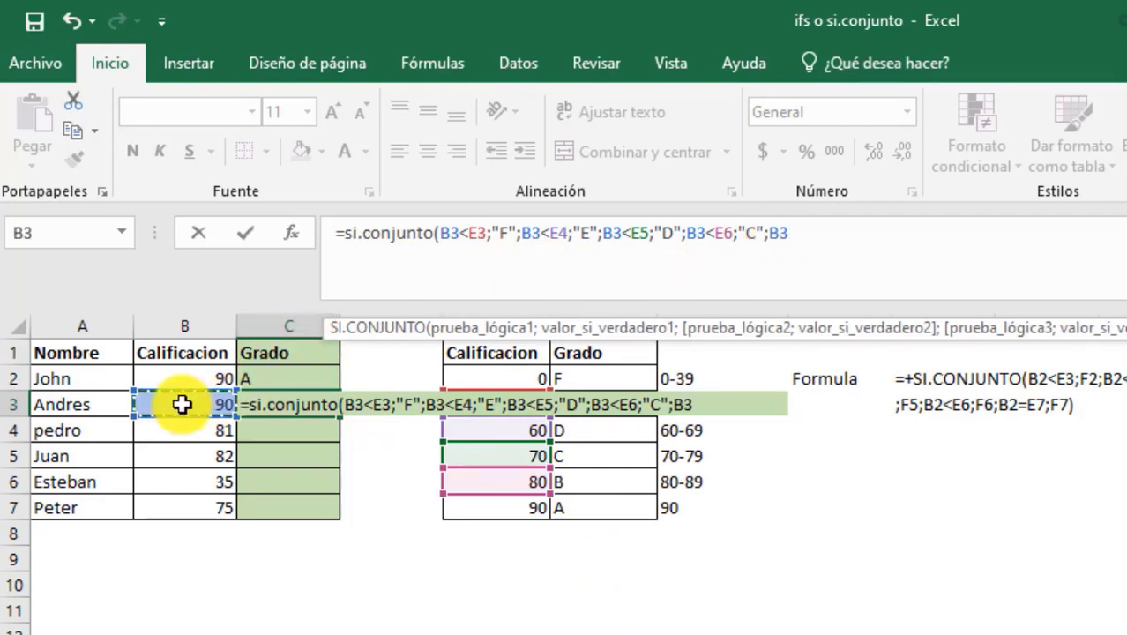
{"action": "type", "text": "<"}
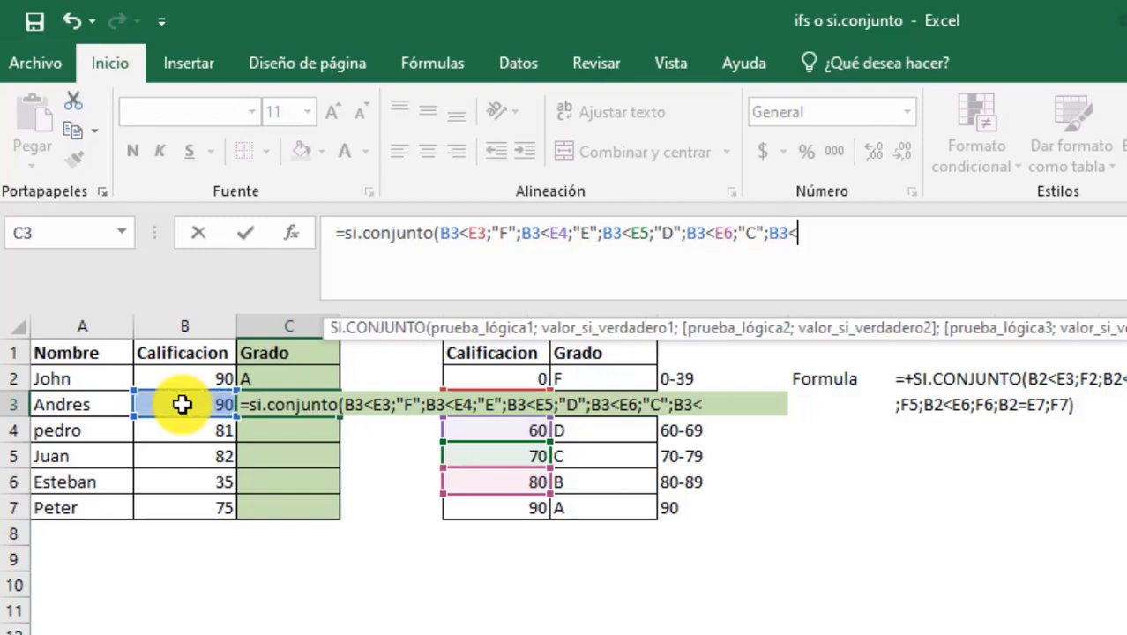
{"action": "left_click", "coordinate": [481, 516]}
{"action": "type", "text": ";\""}
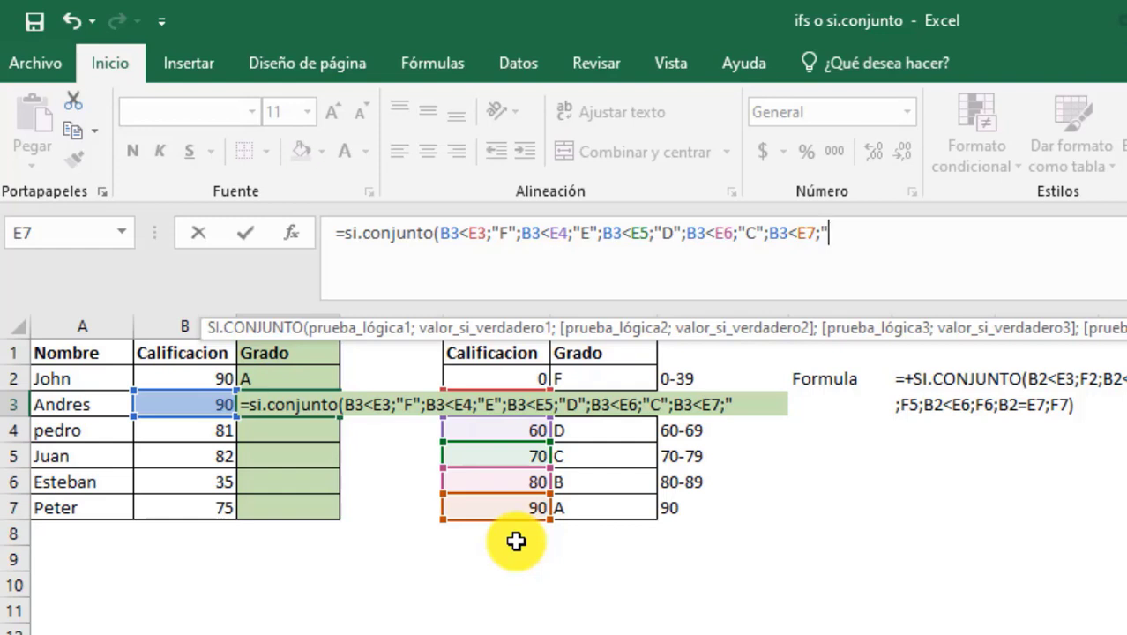
{"action": "type", "text": "B\";"}
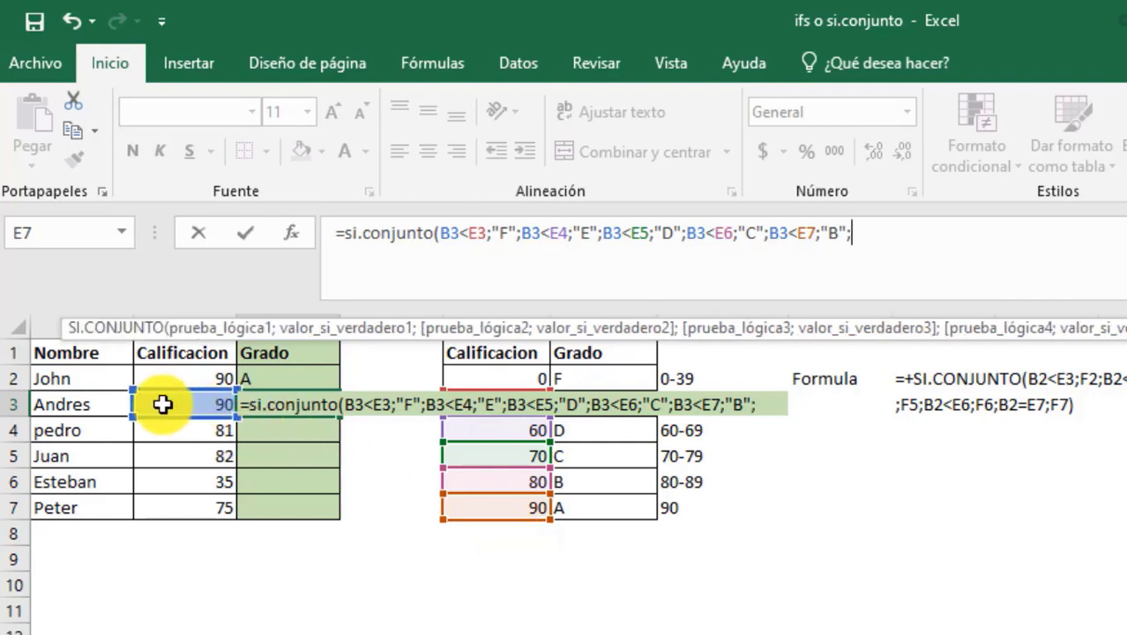
- Finish the C3 formula with the test B3=E7 and the result "A", close the parenthesis and enter it
{"action": "left_click", "coordinate": [163, 403]}
{"action": "type", "text": "="}
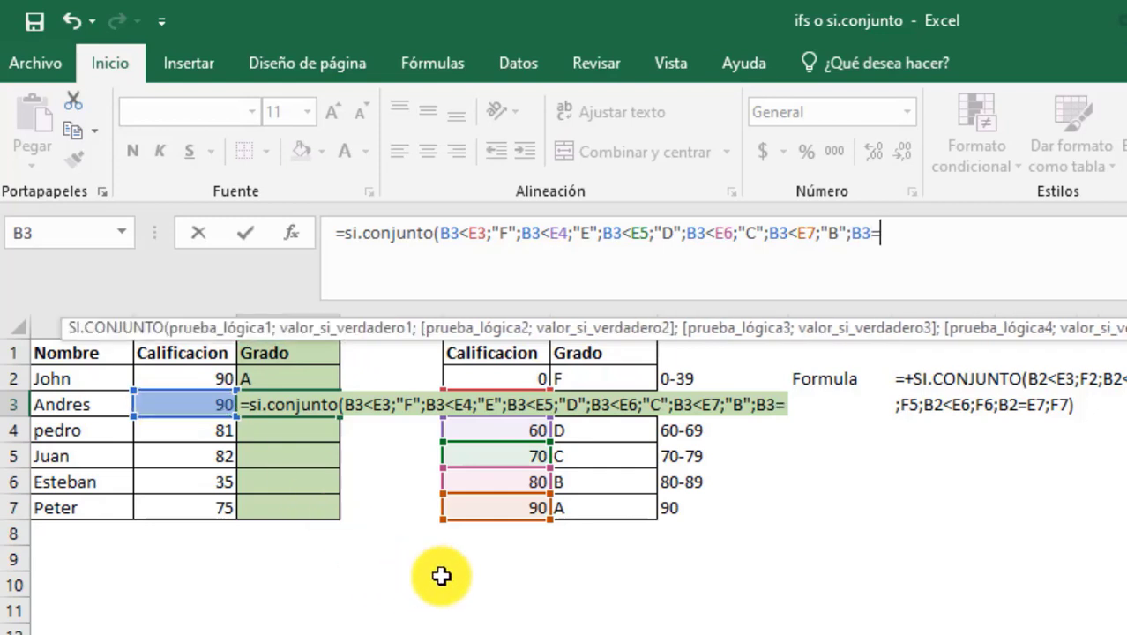
{"action": "left_click", "coordinate": [502, 508]}
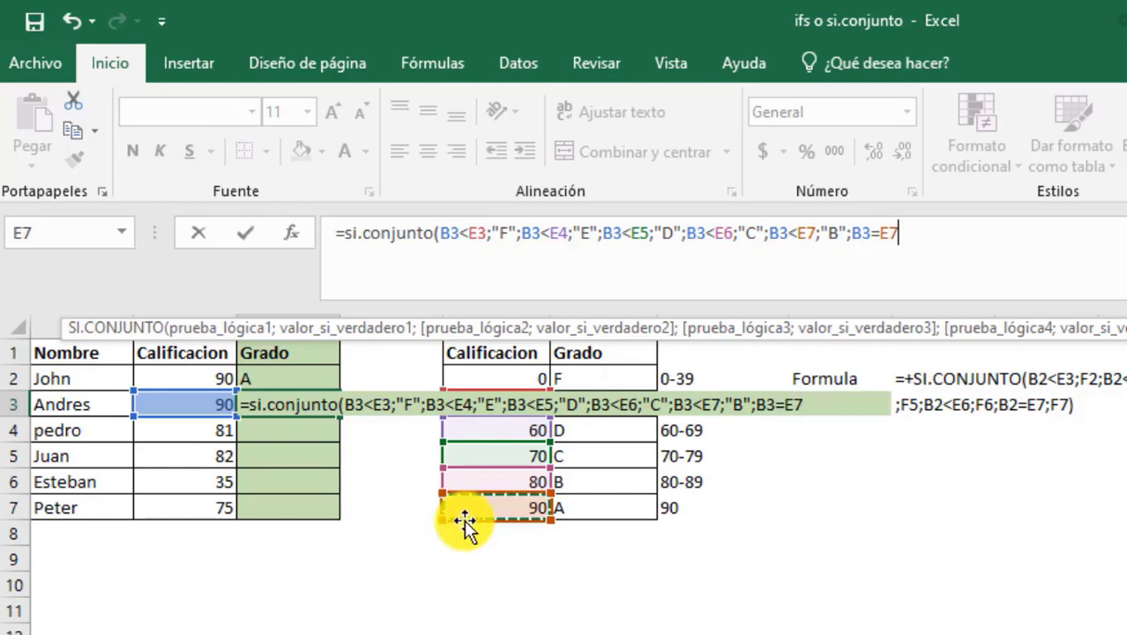
{"action": "type", "text": ";\""}
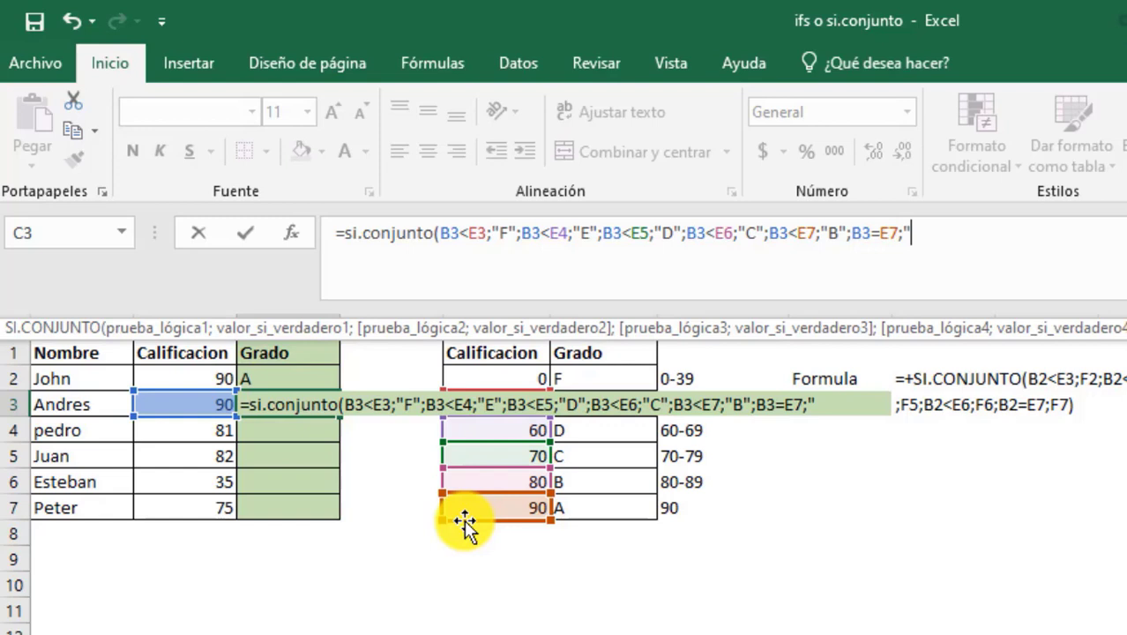
{"action": "type", "text": "A\")"}
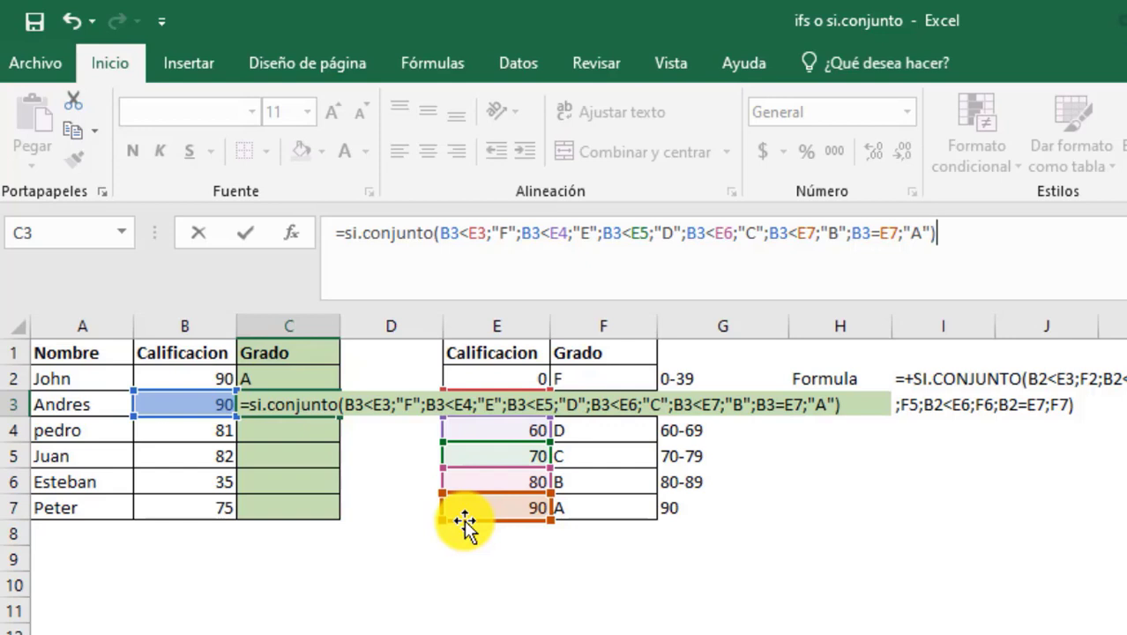
{"action": "key", "text": "Return"}
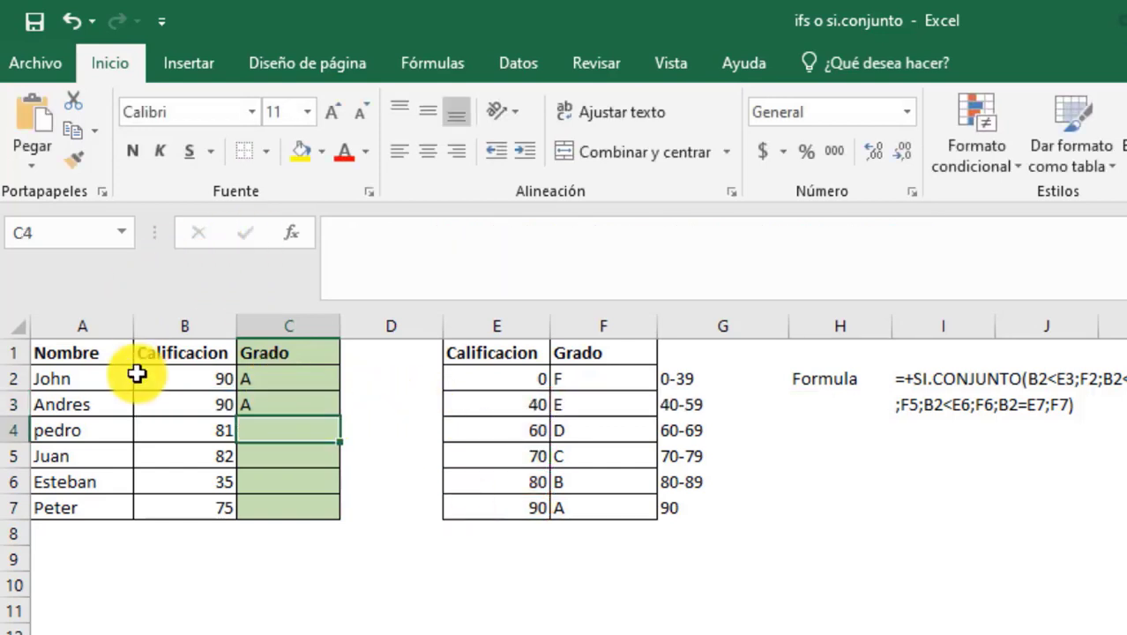
- Copy the SI.CONJUNTO formula from C3 down through C7 to grade the remaining students
{"action": "left_click", "coordinate": [279, 404]}
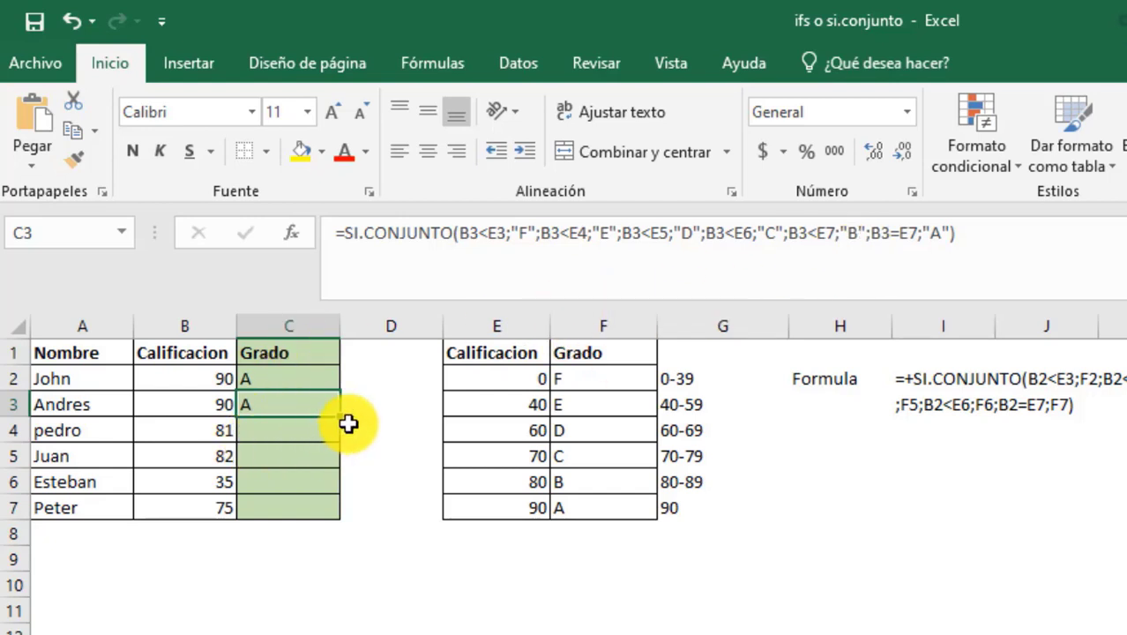
{"action": "left_click_drag", "start_coordinate": [337, 414], "coordinate": [337, 510]}
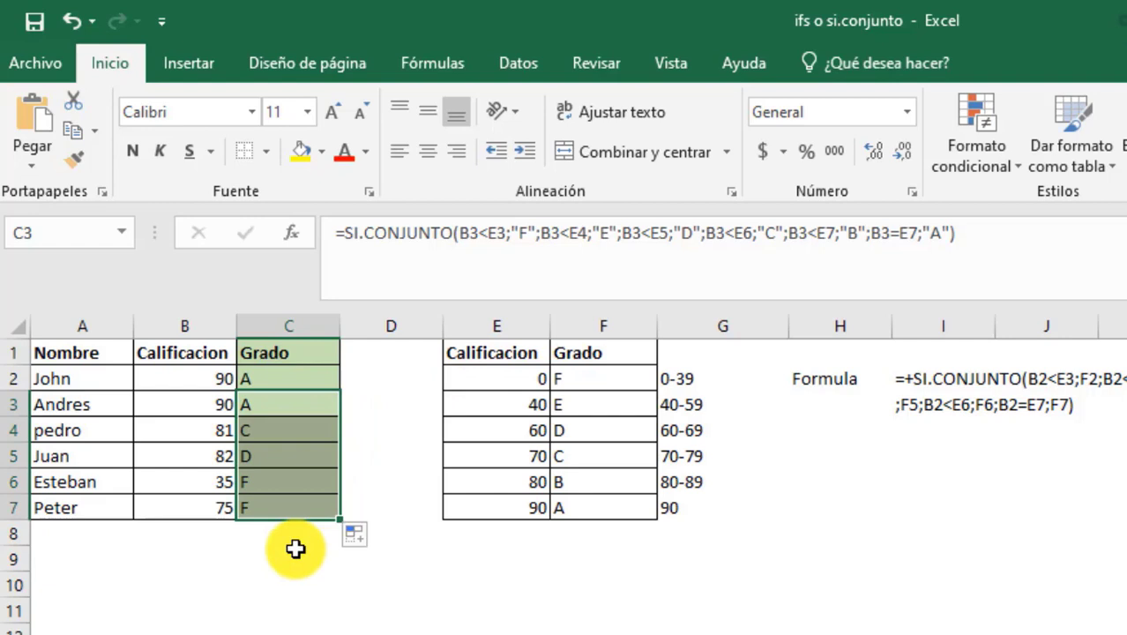
- Compare the scores in B5 through B7 with the grades and copied formulas in column C
{"action": "left_click", "coordinate": [207, 455]}
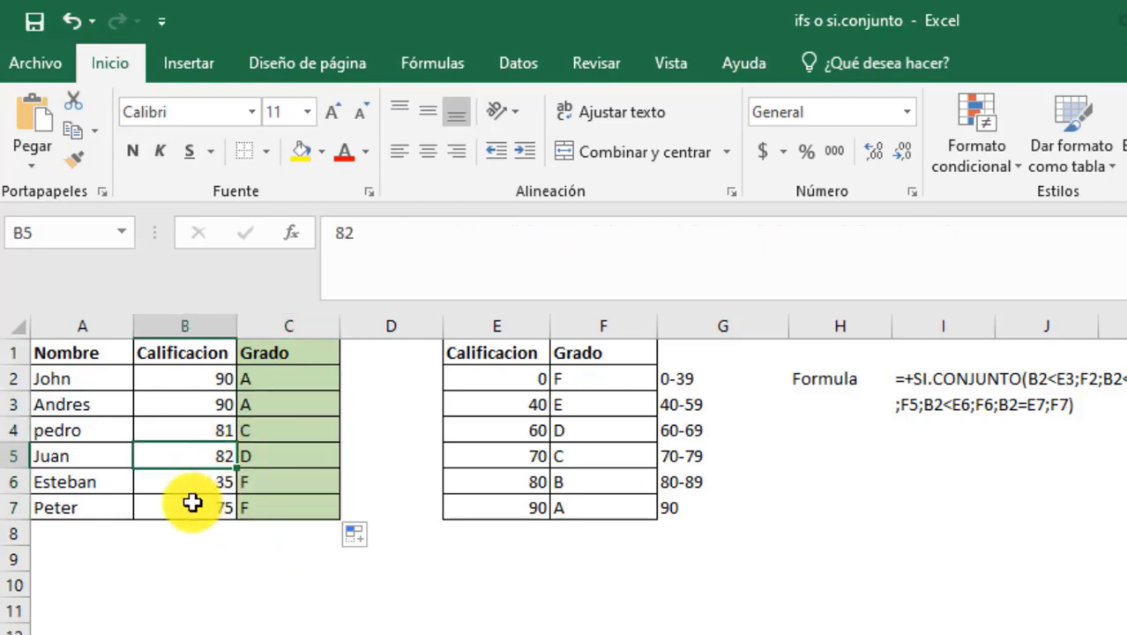
{"action": "left_click", "coordinate": [195, 479]}
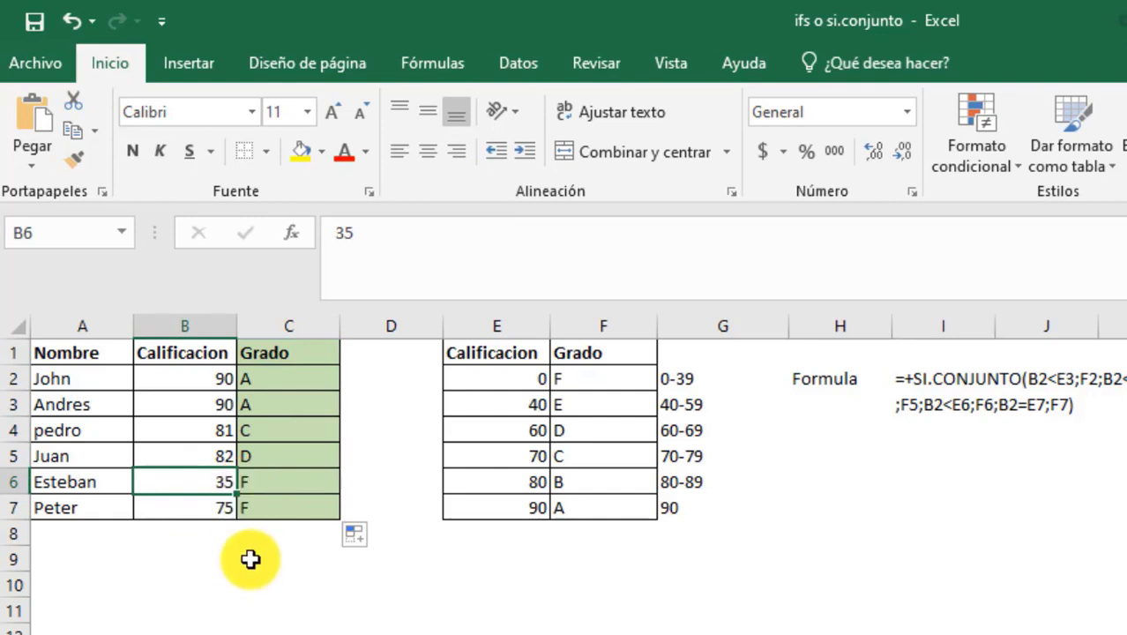
{"action": "left_click", "coordinate": [220, 518]}
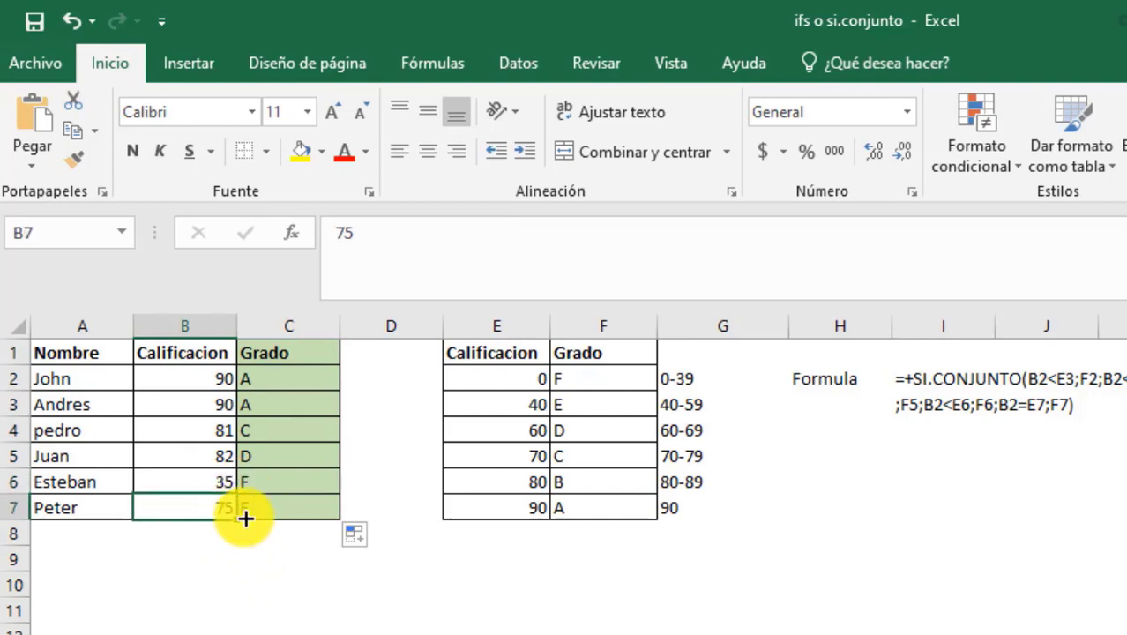
{"action": "left_click", "coordinate": [244, 432]}
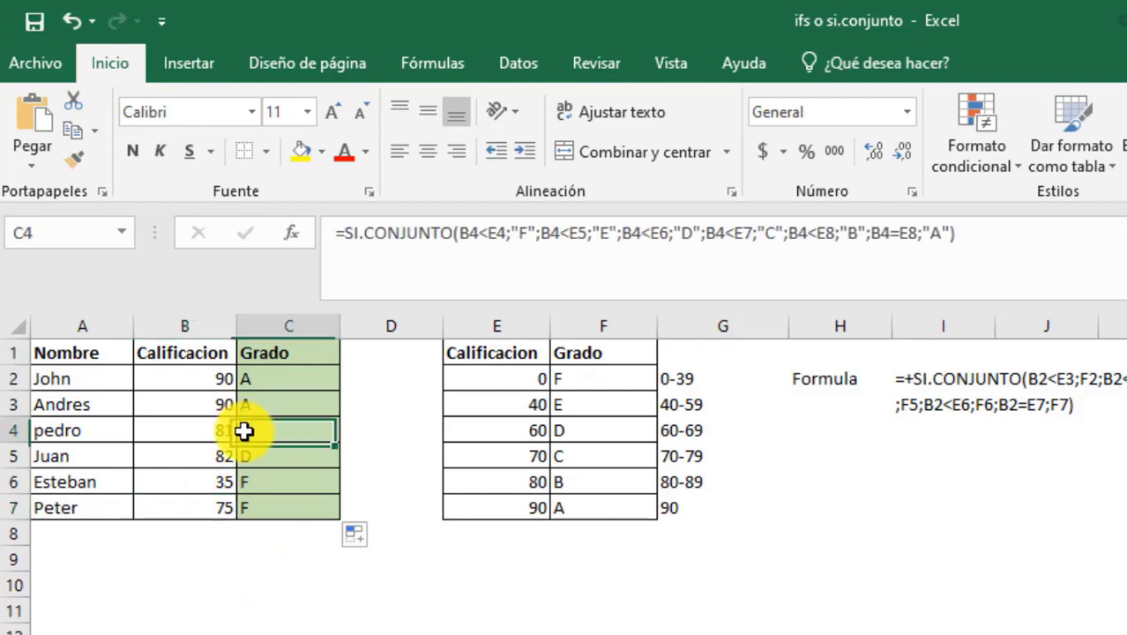
{"action": "left_click", "coordinate": [259, 405]}
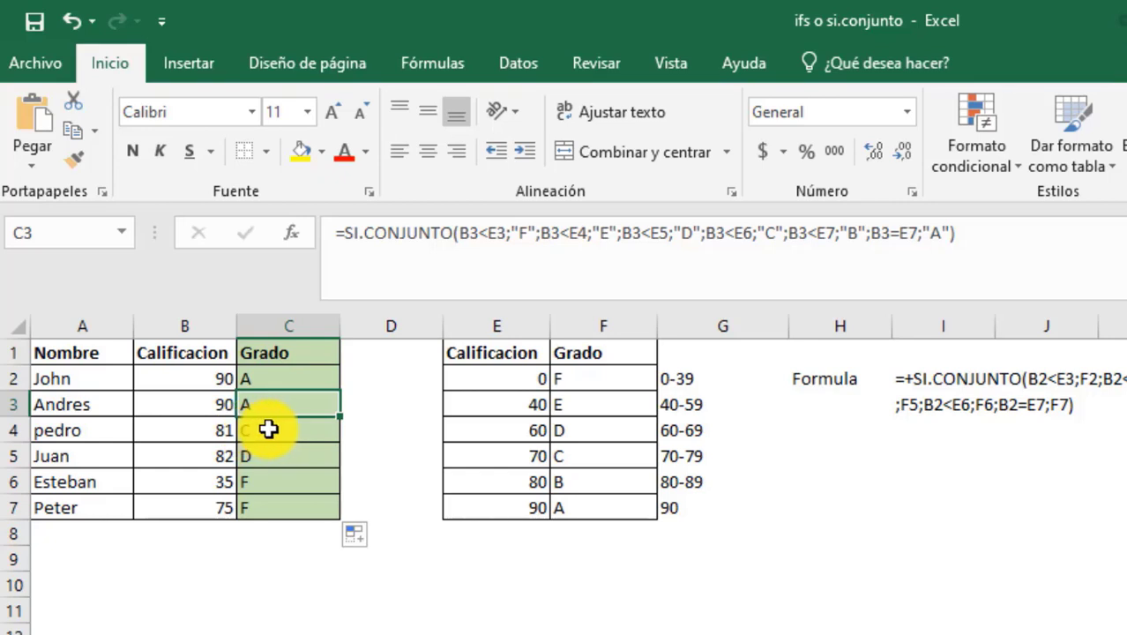
{"action": "left_click", "coordinate": [268, 430]}
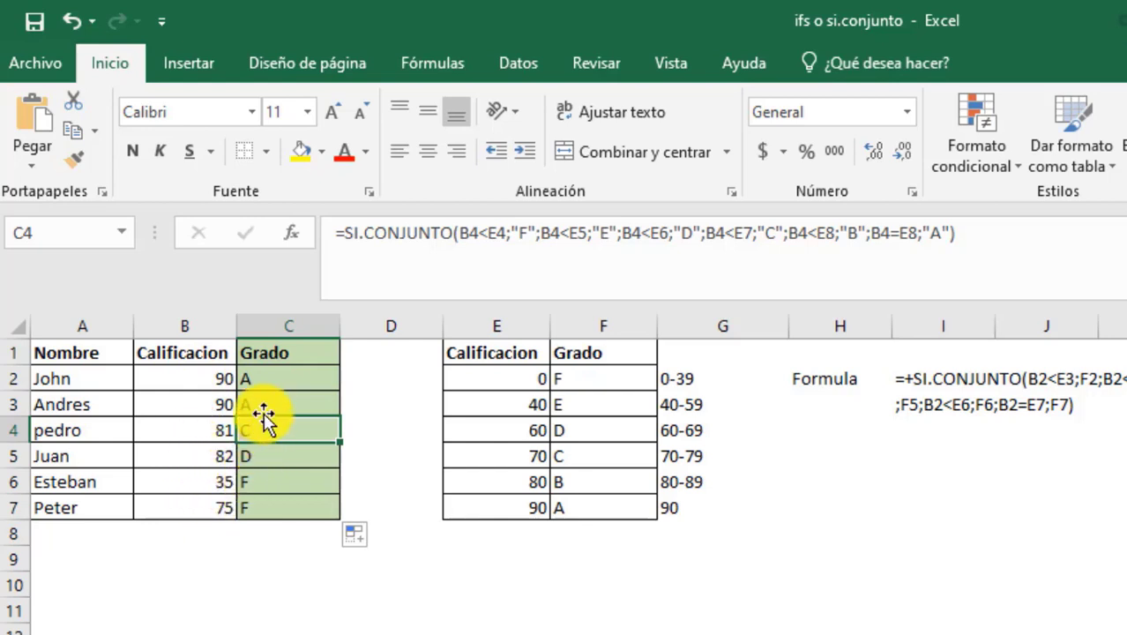
{"action": "left_click", "coordinate": [265, 481]}
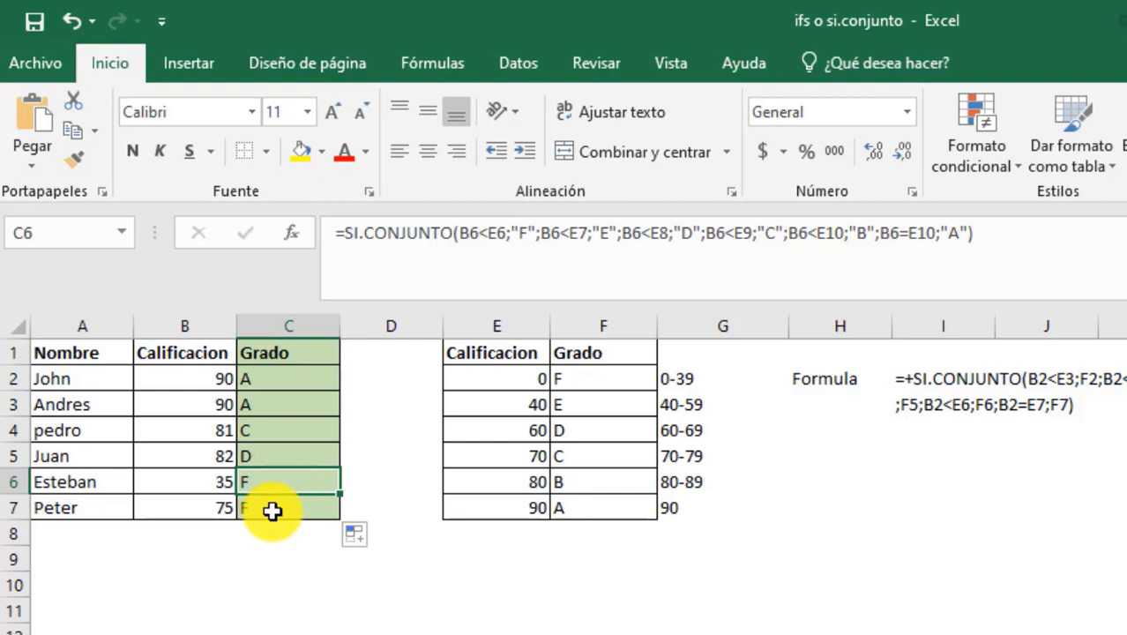
{"action": "left_click", "coordinate": [282, 430]}
{"action": "left_click", "coordinate": [285, 400]}
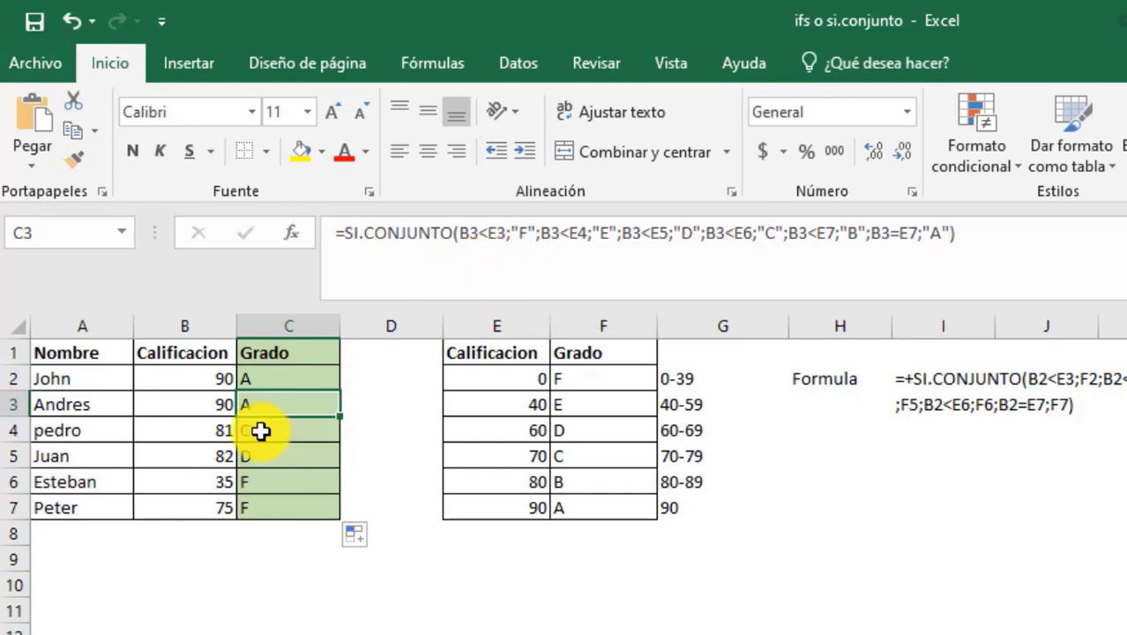
- Examine the cell references of the copied formulas in C4 through C7, tracing the cells referenced by C5 and C6
{"action": "left_click", "coordinate": [295, 433]}
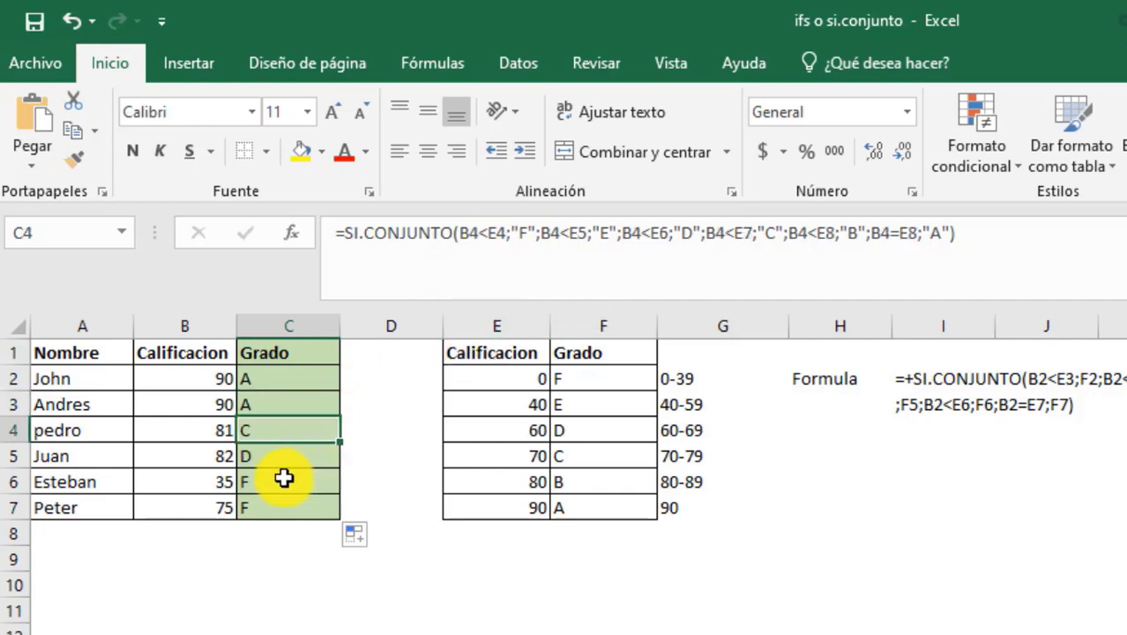
{"action": "left_click", "coordinate": [269, 455]}
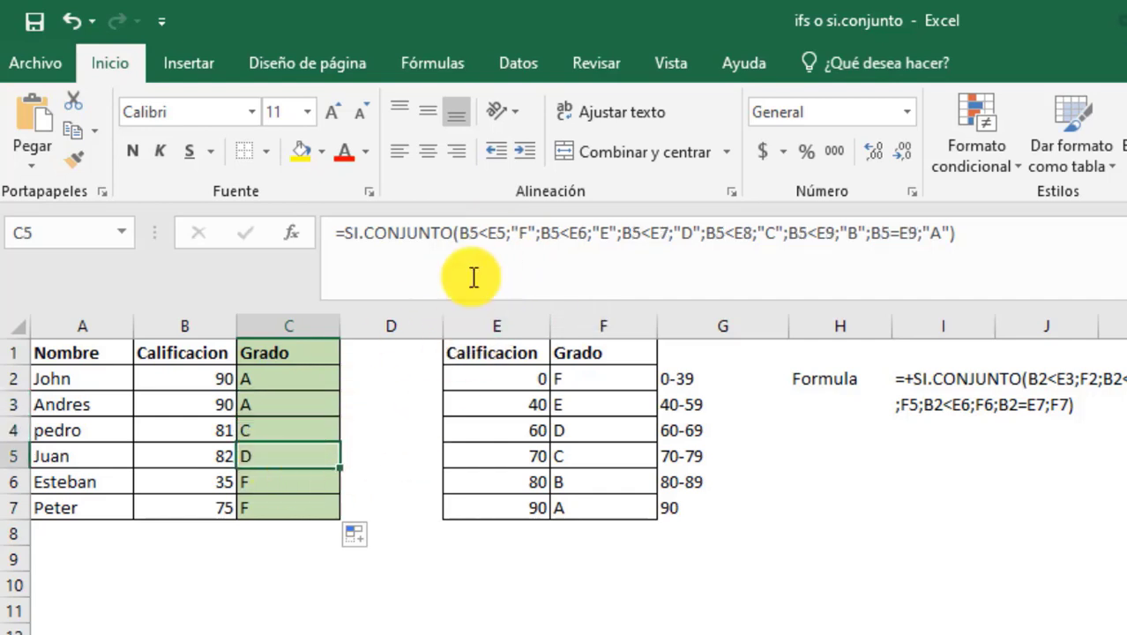
{"action": "left_click", "coordinate": [452, 233]}
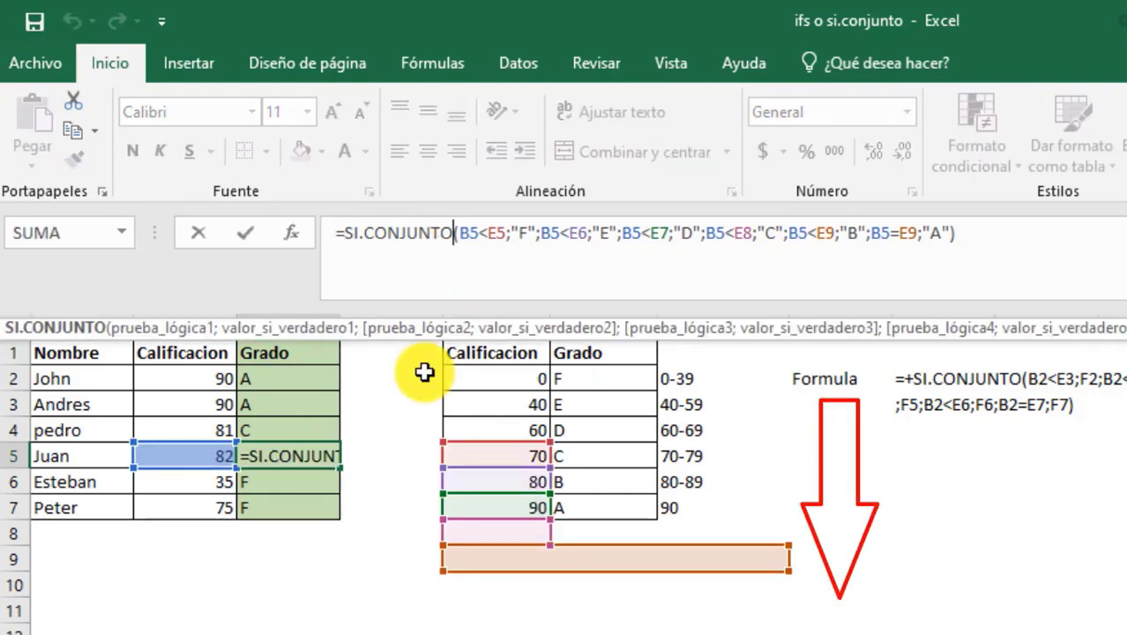
{"action": "key", "text": "Escape"}
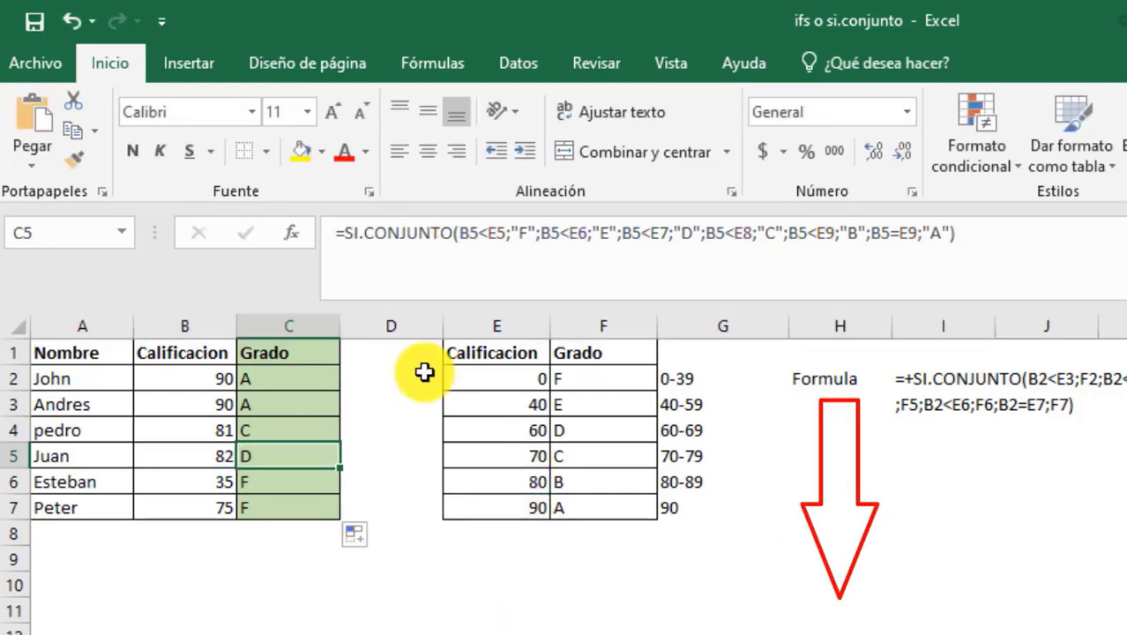
{"action": "left_click", "coordinate": [273, 485]}
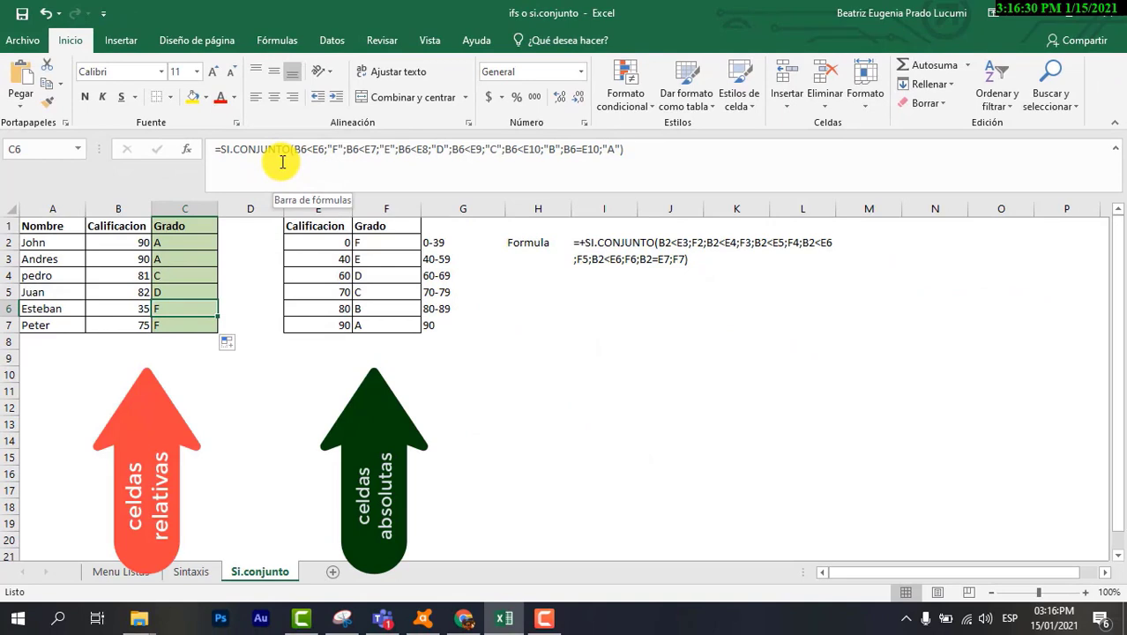
{"action": "left_click", "coordinate": [283, 161]}
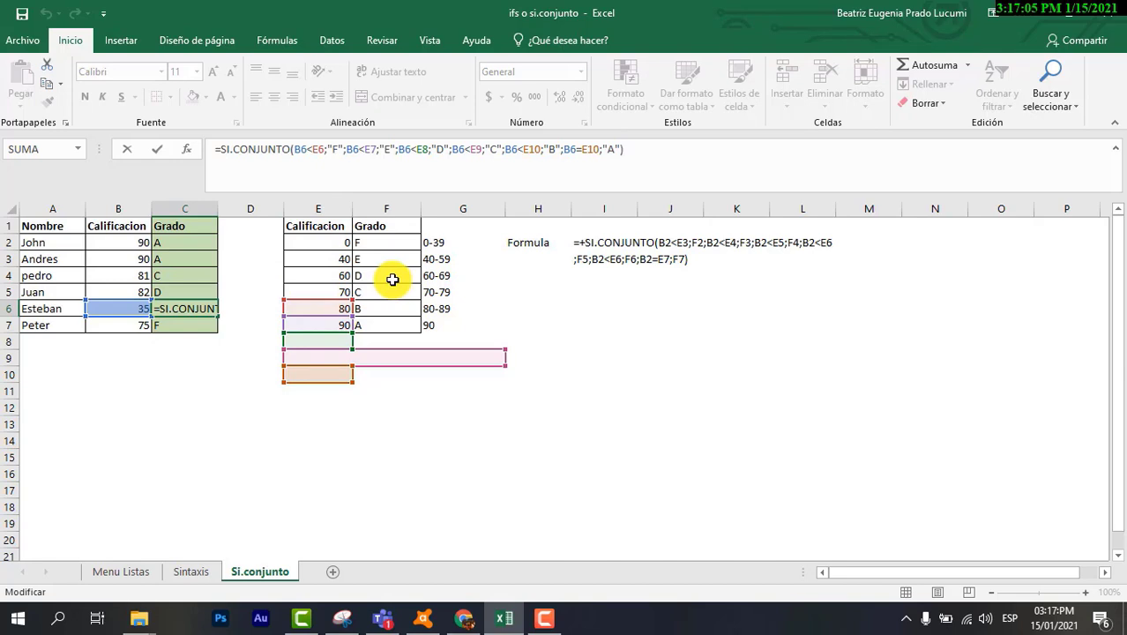
{"action": "key", "text": "ctrl+Return"}
{"action": "left_click", "coordinate": [177, 325]}
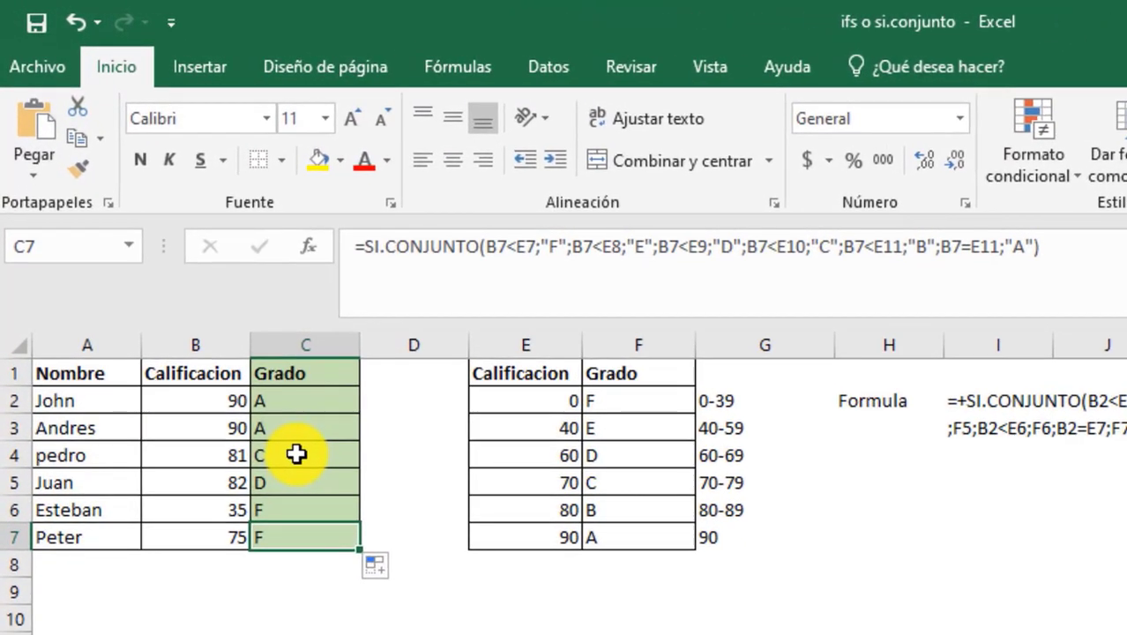
- Clear the copied grade formulas from C4 through C7
{"action": "left_click_drag", "start_coordinate": [180, 274], "coordinate": [179, 304]}
{"action": "left_click_drag", "start_coordinate": [296, 501], "coordinate": [295, 545]}
{"action": "key", "text": "Delete"}
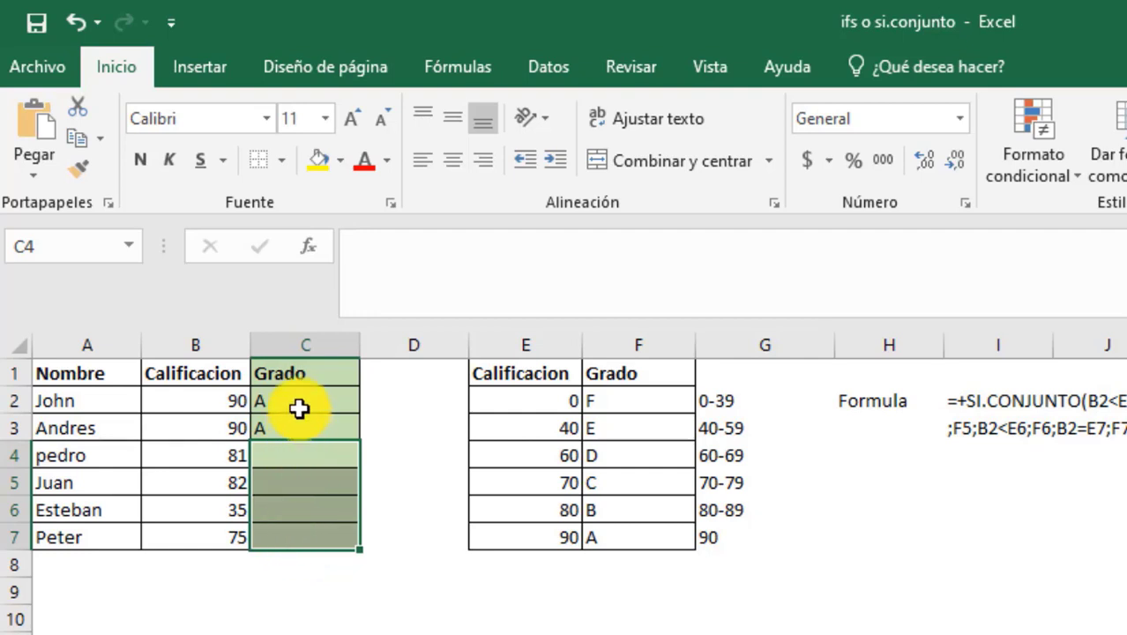
- Make the references to E3 and E4 absolute ($E$3 and $E$4) in the C3 formula
{"action": "left_click", "coordinate": [295, 421]}
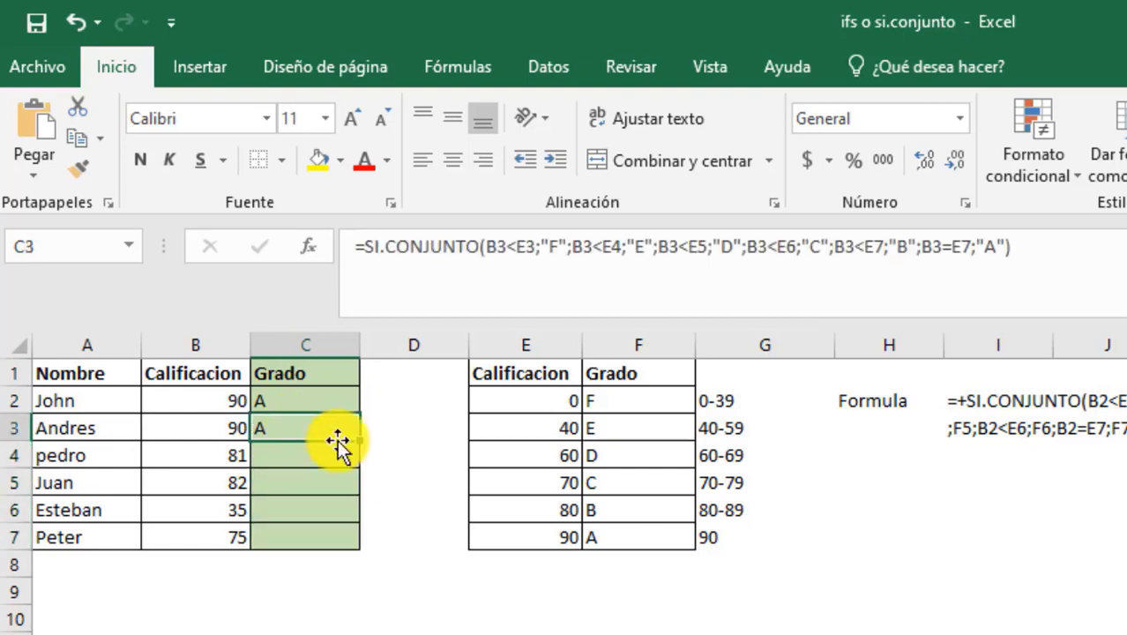
{"action": "left_click", "coordinate": [527, 247]}
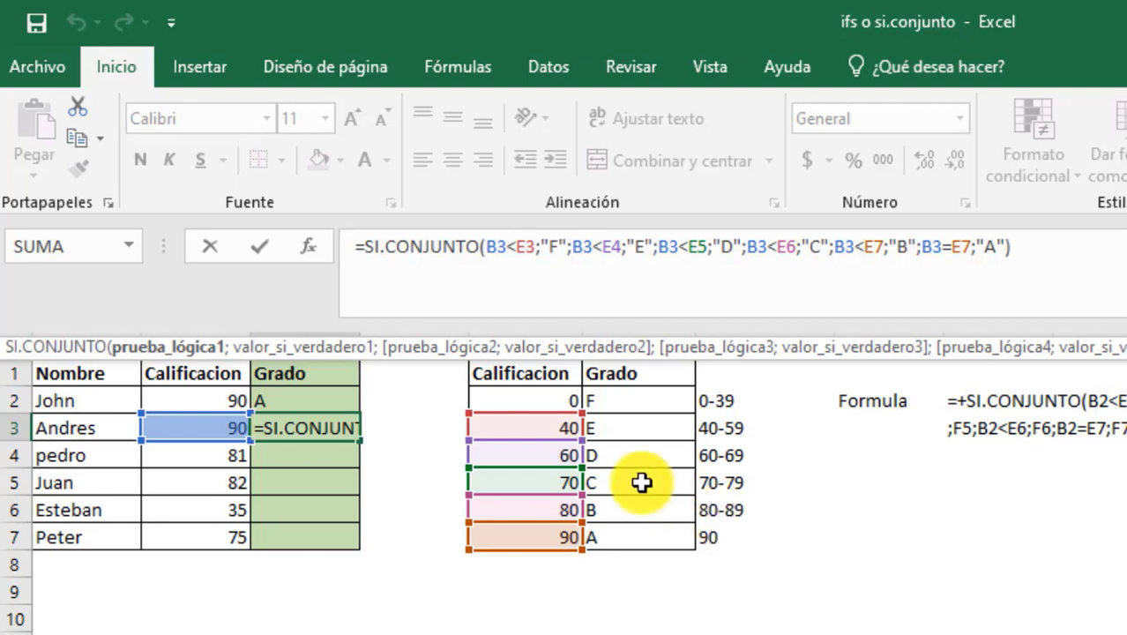
{"action": "key", "text": "F4"}
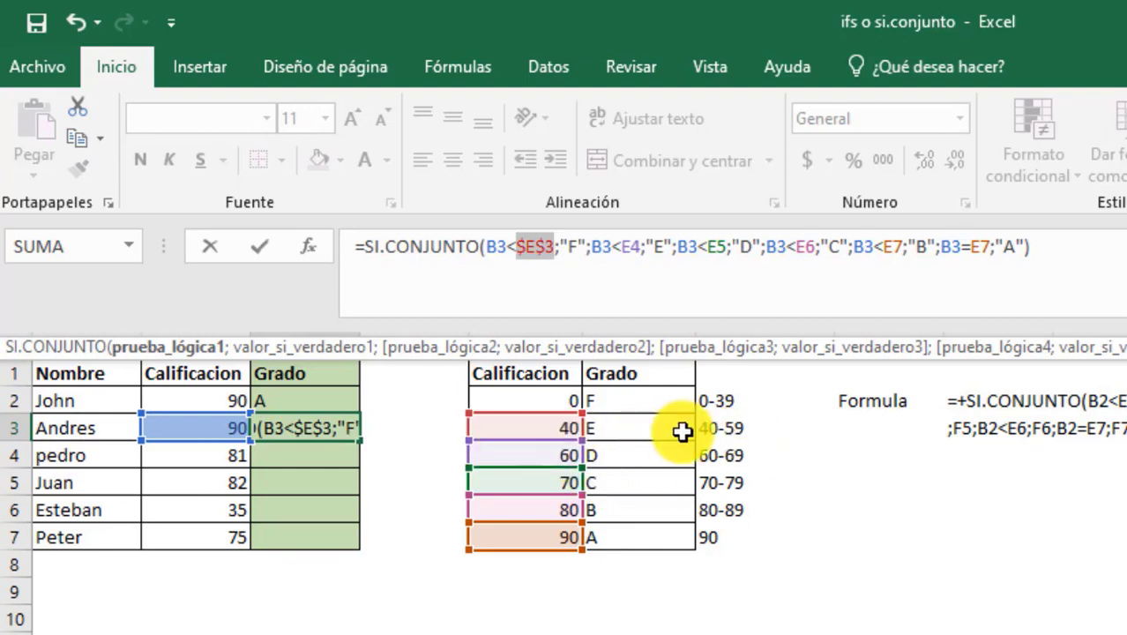
{"action": "key", "text": "F4"}
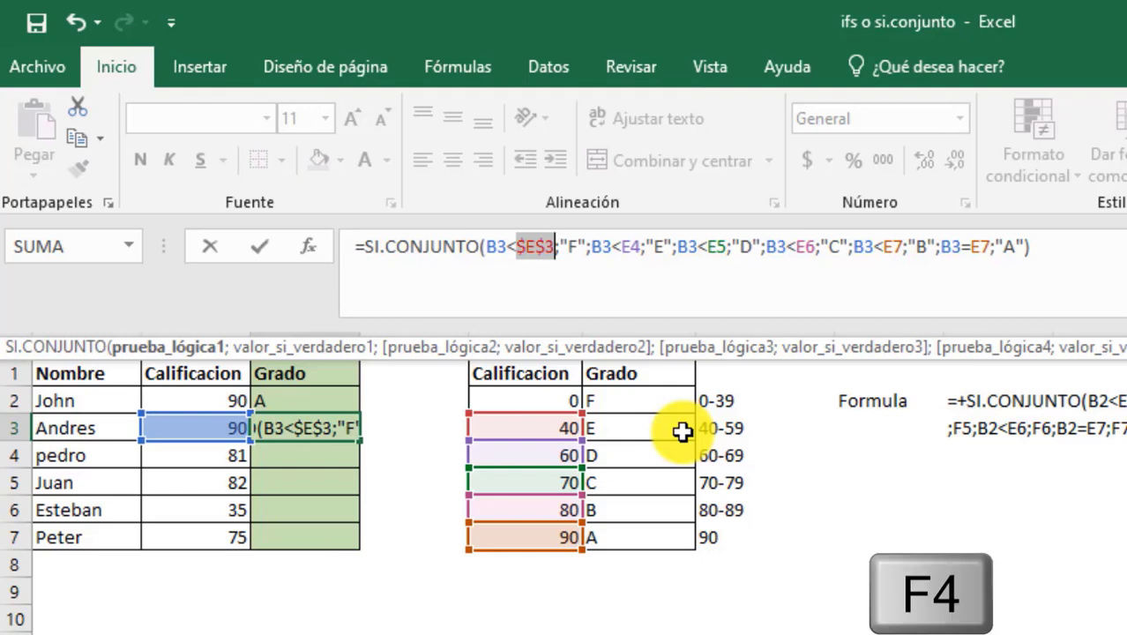
{"action": "left_click", "coordinate": [632, 244]}
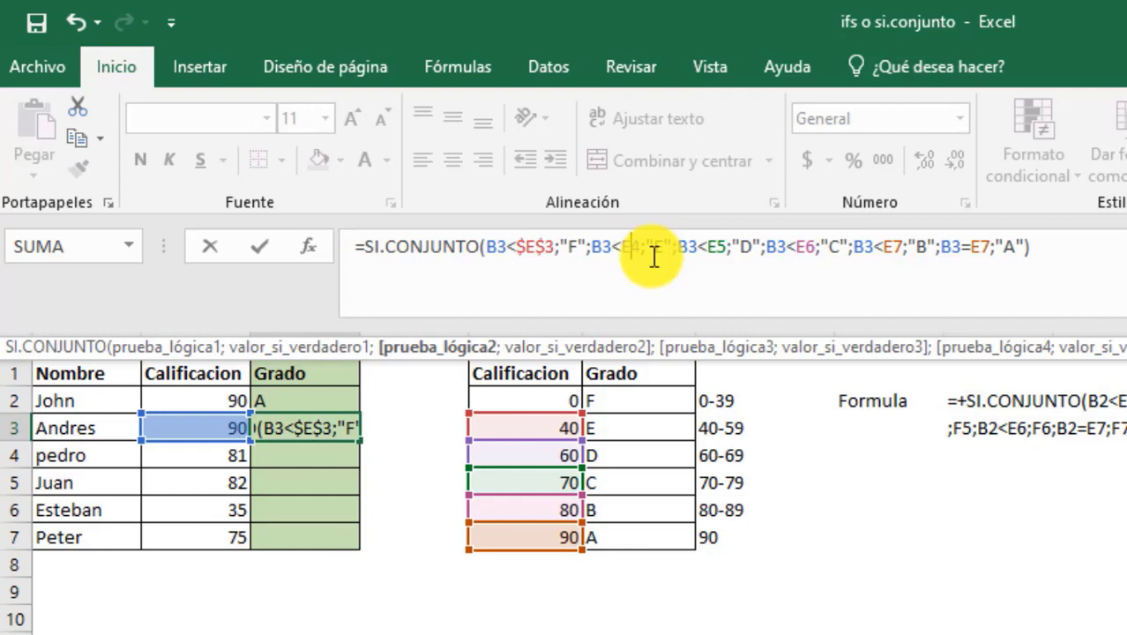
{"action": "key", "text": "F4"}
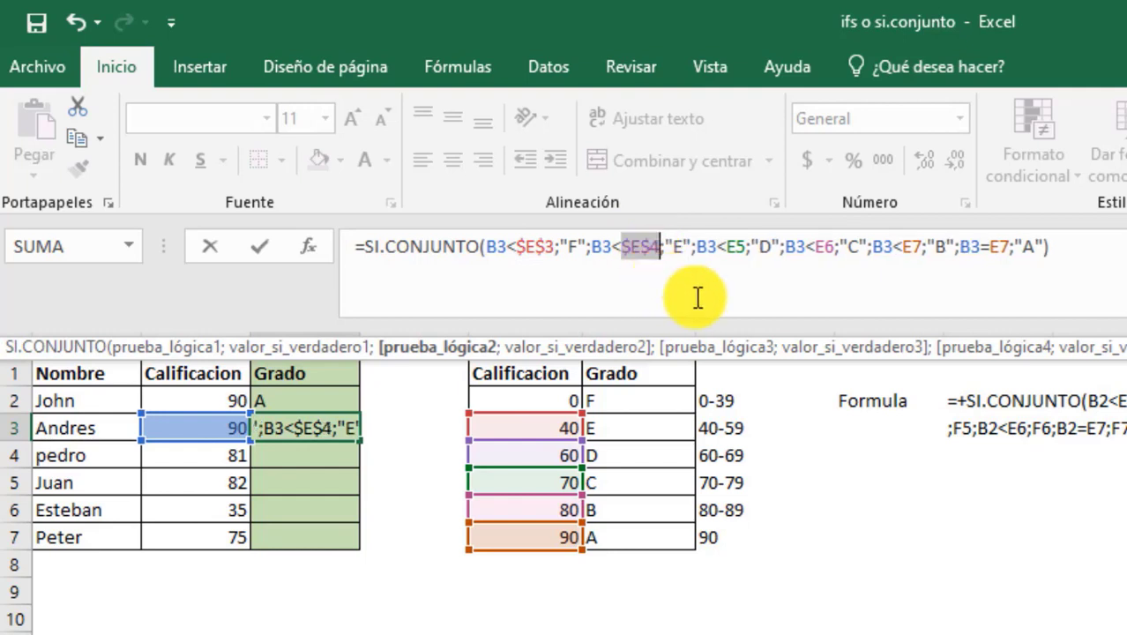
- Make the references to E5 and E6 absolute ($E$5 and $E$6) in the C3 formula
{"action": "left_click", "coordinate": [759, 249]}
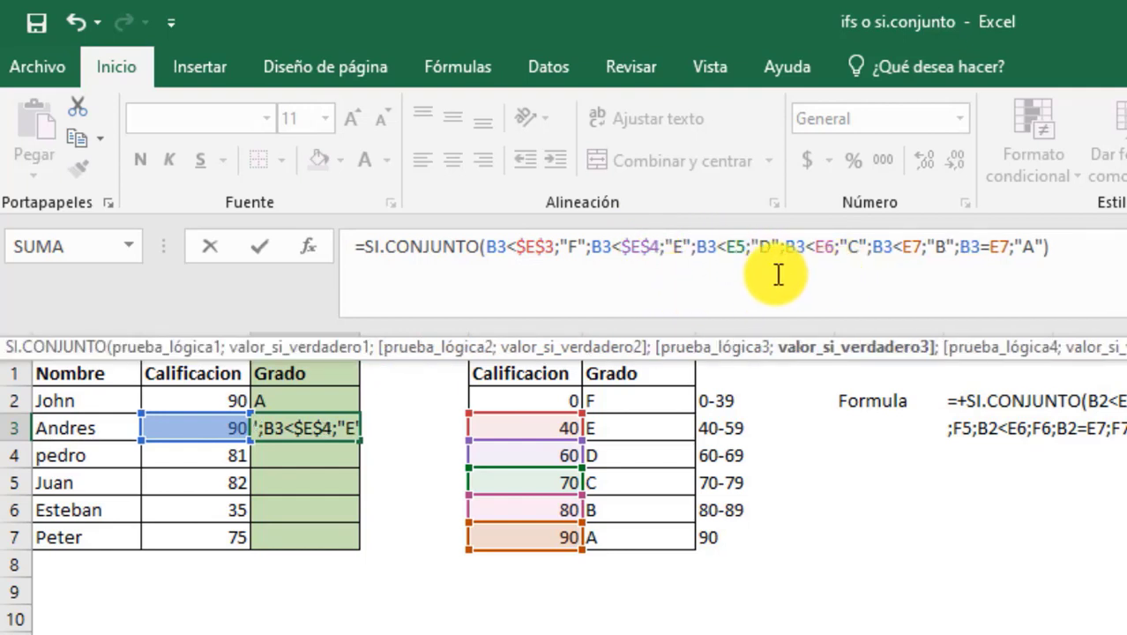
{"action": "left_click", "coordinate": [733, 246]}
{"action": "key", "text": "F4"}
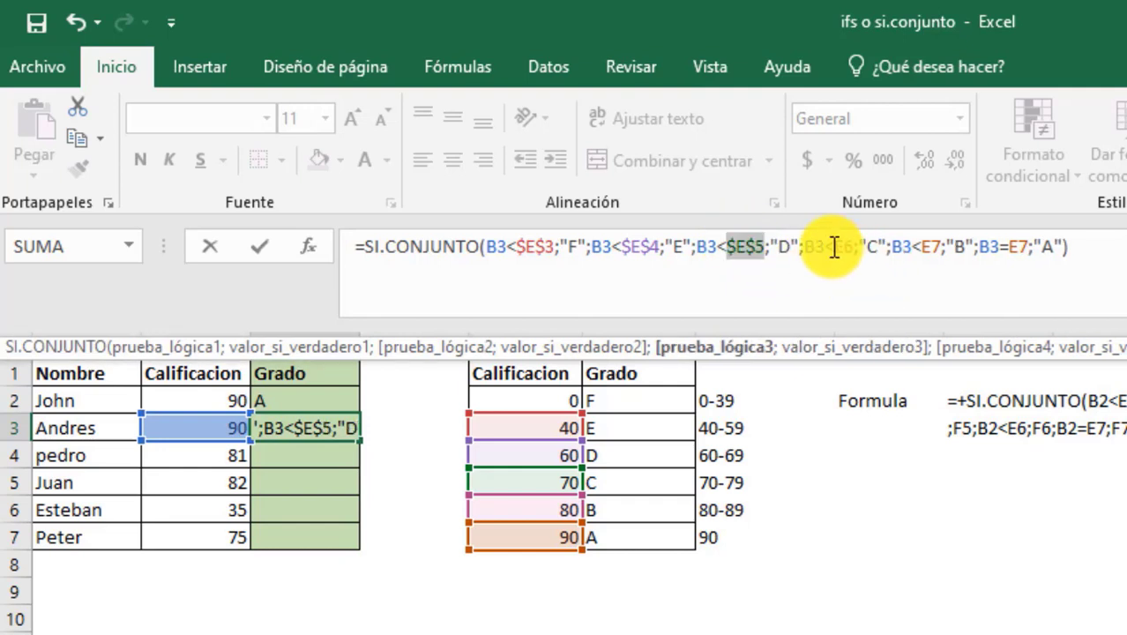
{"action": "left_click", "coordinate": [844, 247]}
{"action": "key", "text": "F4"}
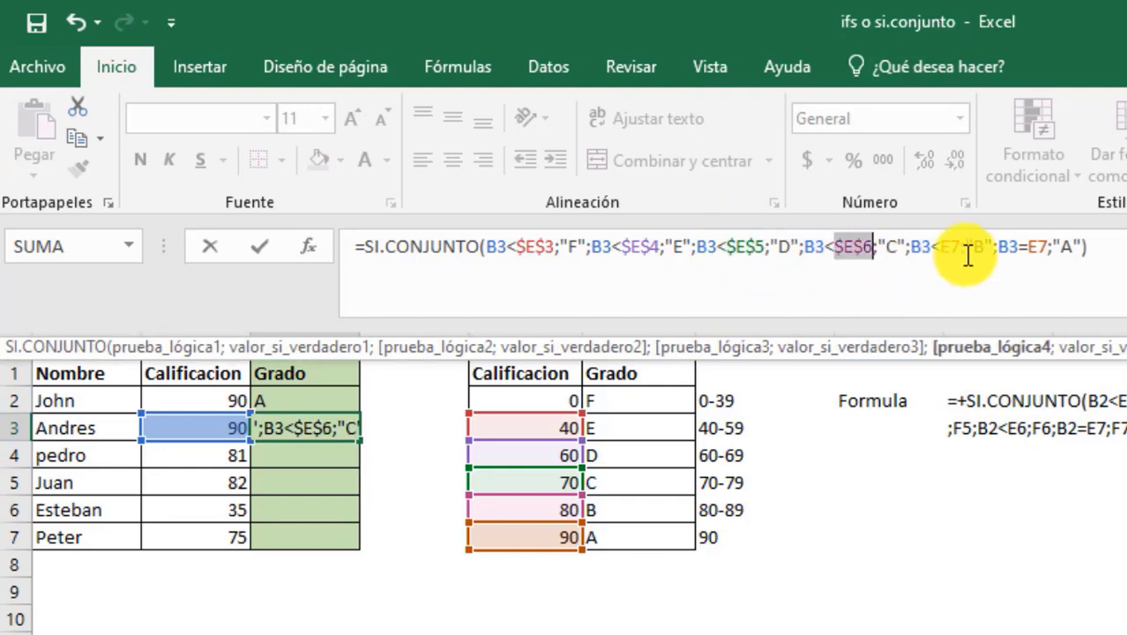
- Make both references to E7 absolute ($E$7) in the C3 formula and enter it
{"action": "left_click", "coordinate": [946, 247]}
{"action": "key", "text": "F4"}
{"action": "left_click", "coordinate": [1059, 249]}
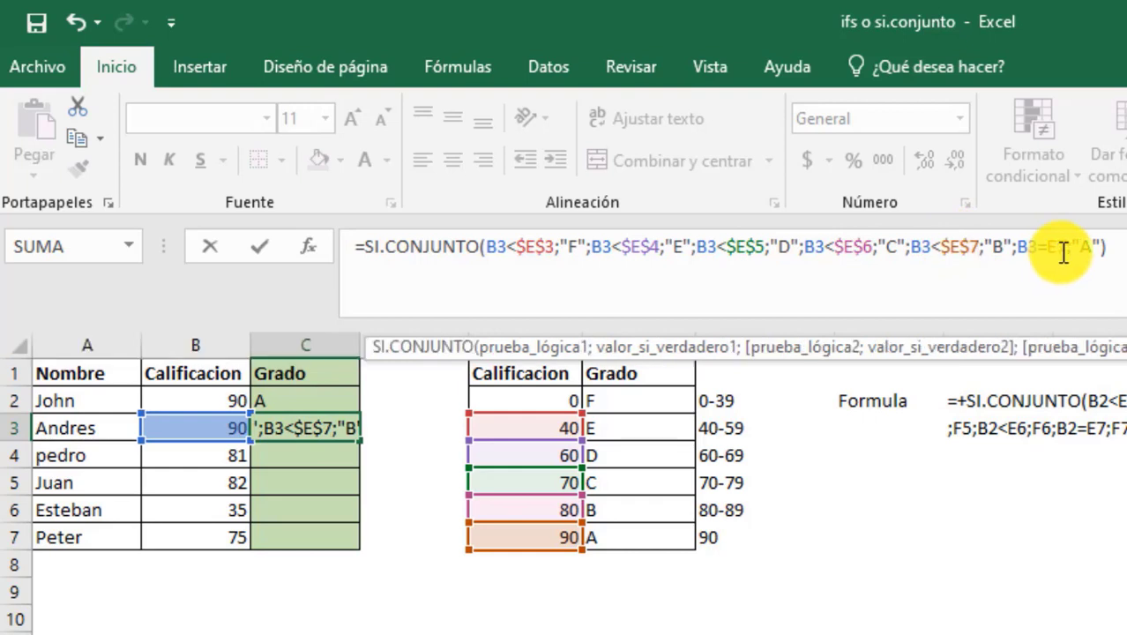
{"action": "key", "text": "F4"}
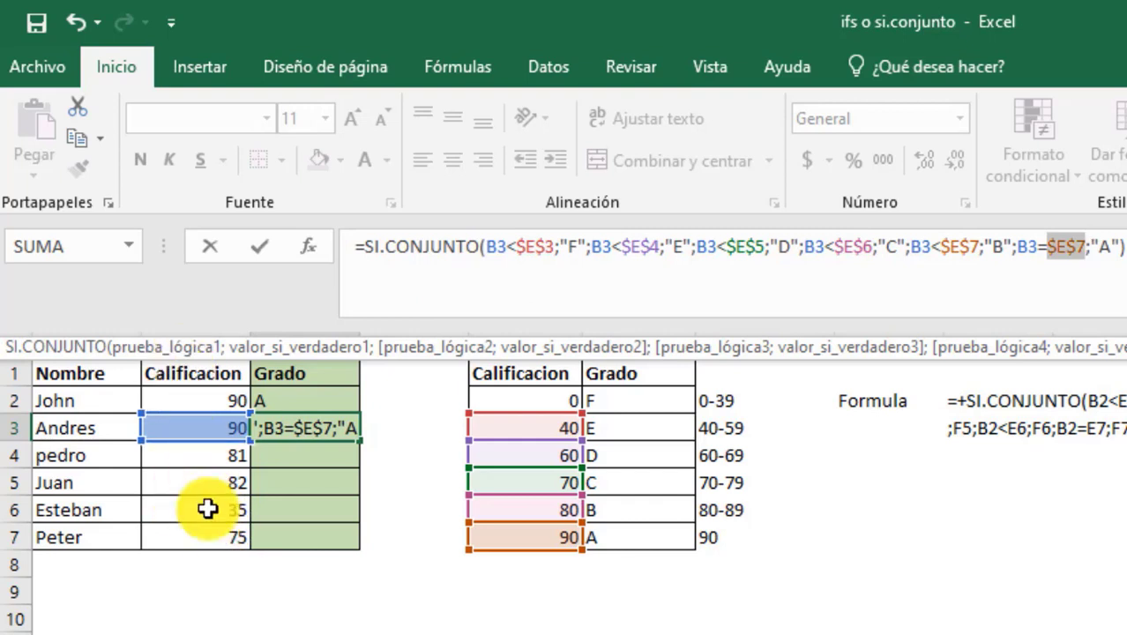
{"action": "key", "text": "Return"}
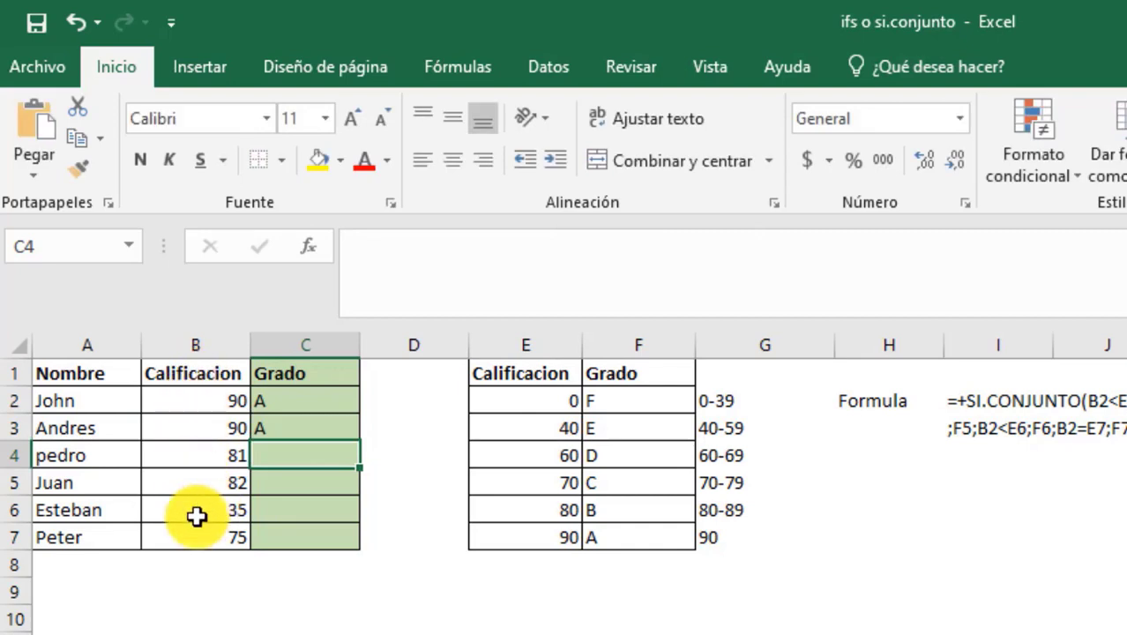
- Change the first B3 reference in the C3 formula to the mixed reference B$3 and enter it
{"action": "left_click", "coordinate": [294, 420]}
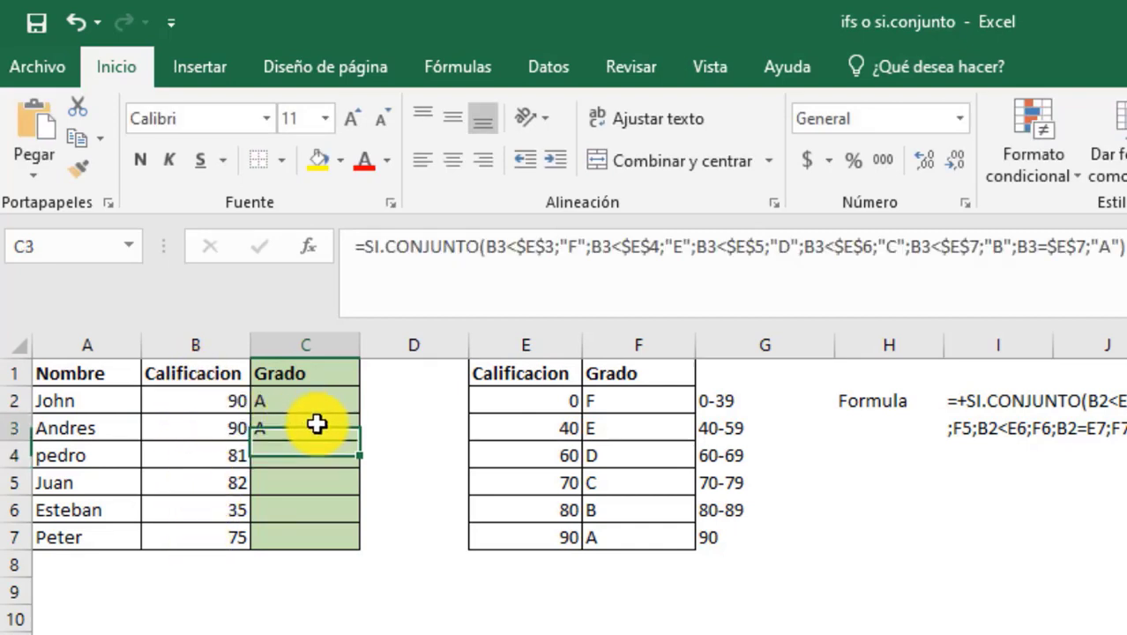
{"action": "left_click", "coordinate": [496, 247]}
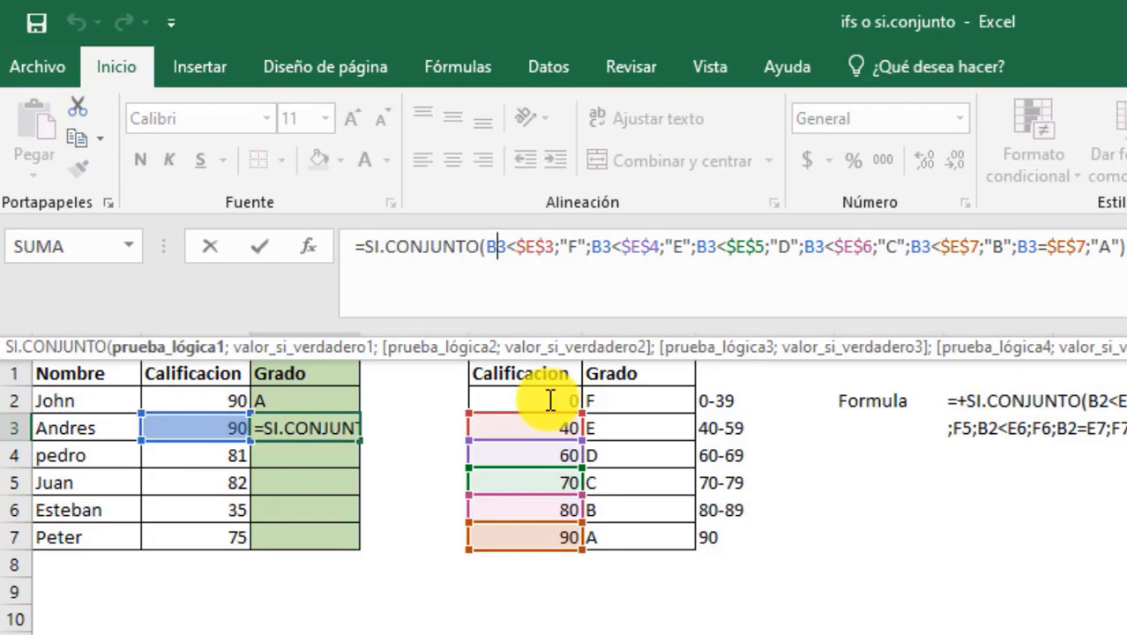
{"action": "key", "text": "F4"}
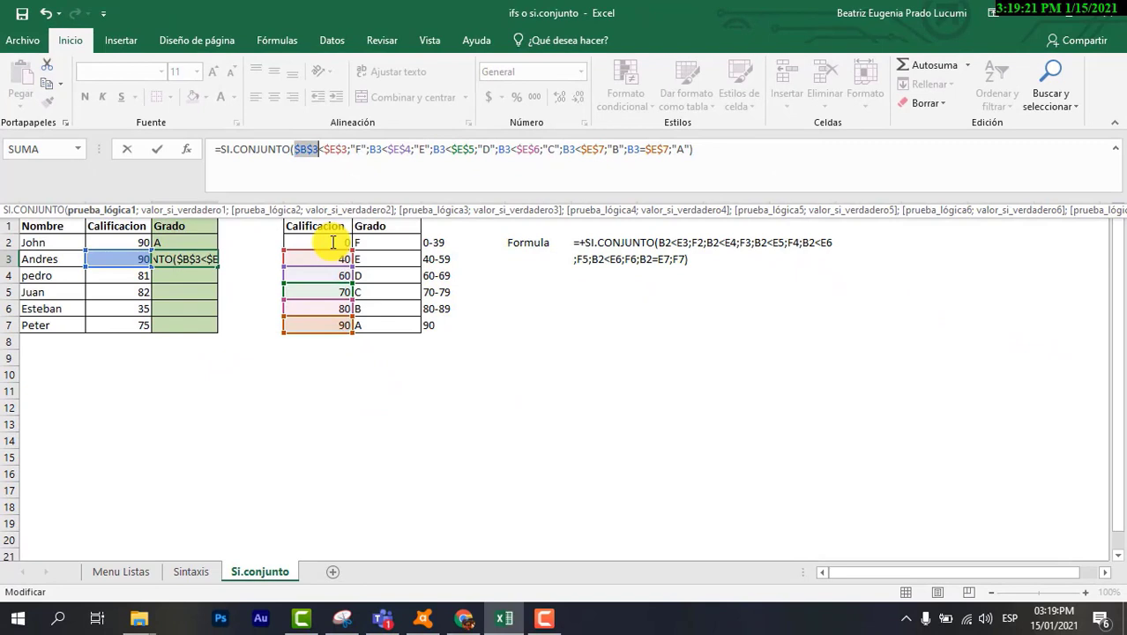
{"action": "key", "text": "F4"}
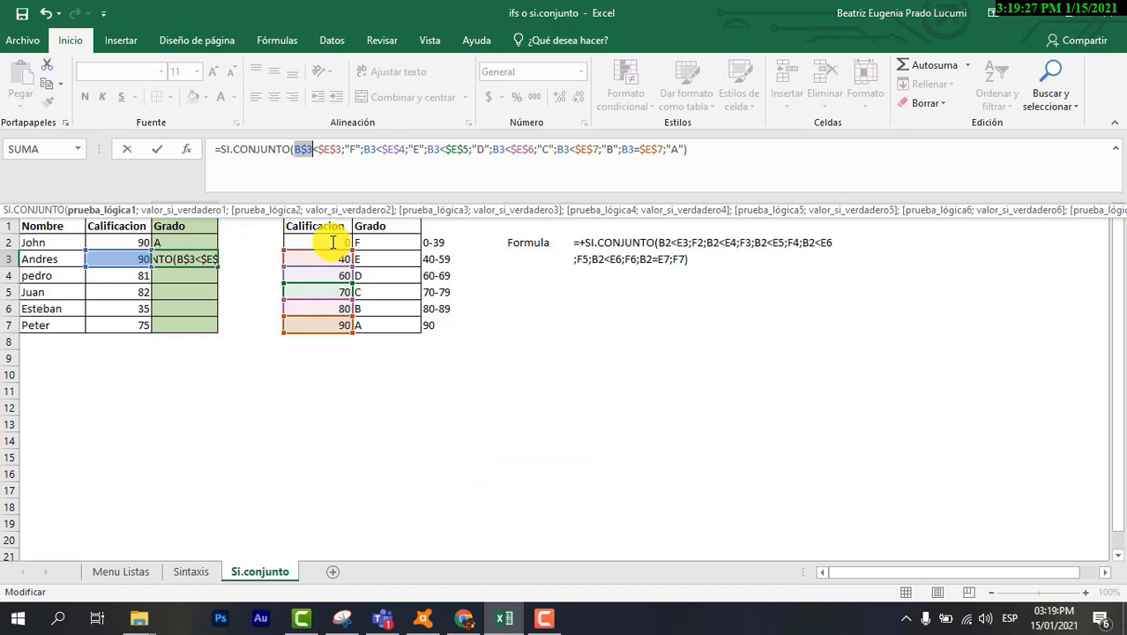
{"action": "key", "text": "Return"}
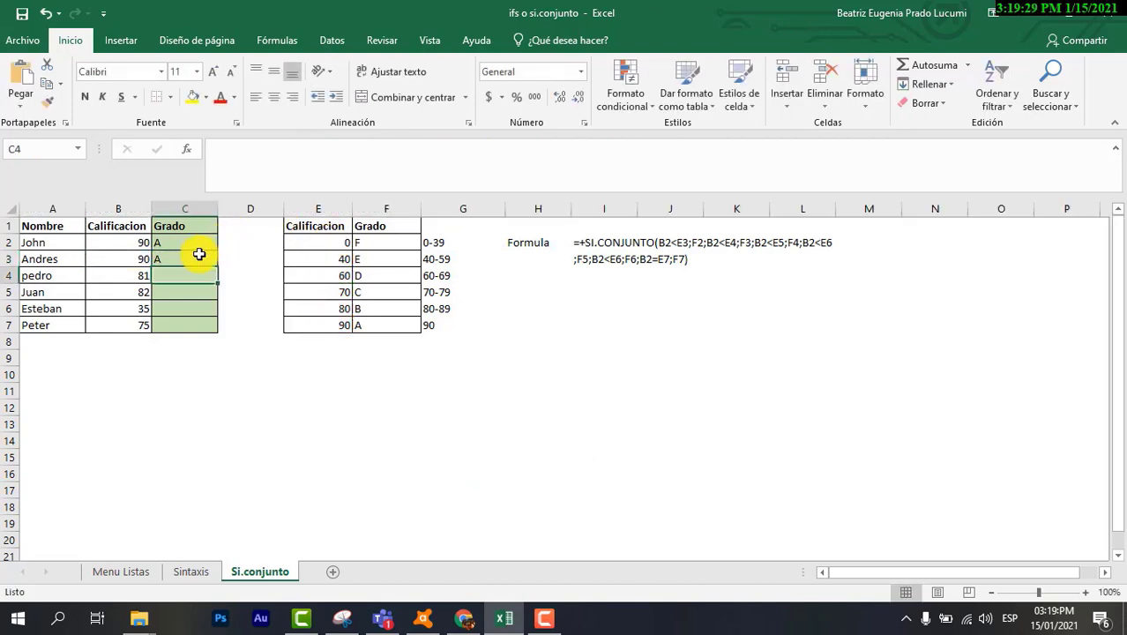
- Fill the C3 formula with its fixed references down through C7 and review the formulas in C3 to C5
{"action": "left_click", "coordinate": [181, 258]}
{"action": "left_click_drag", "start_coordinate": [218, 267], "coordinate": [221, 330]}
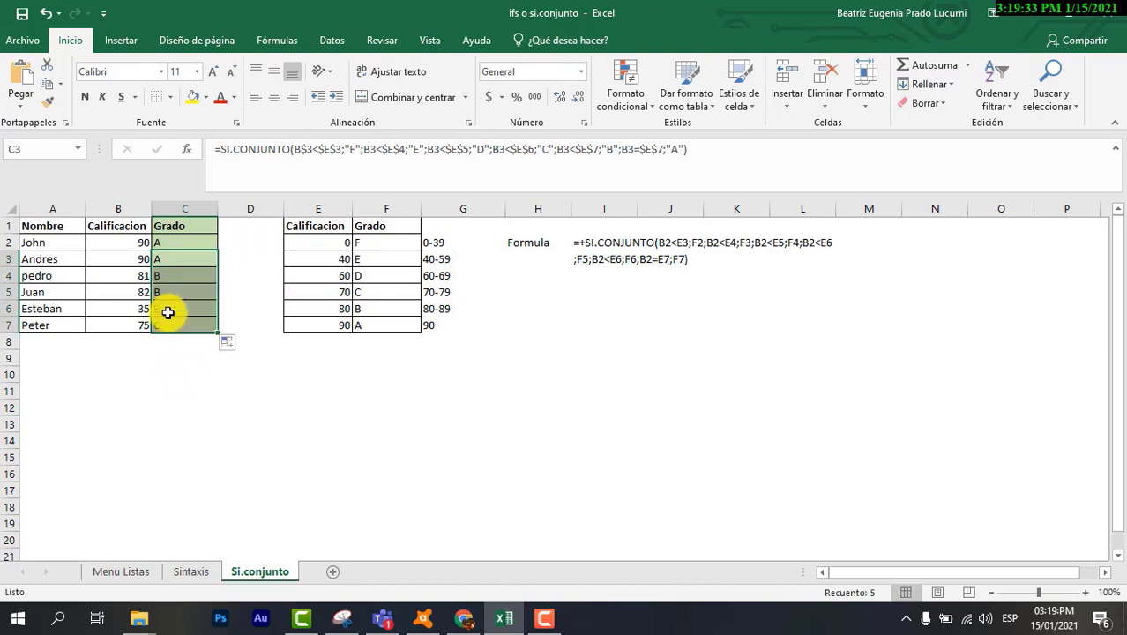
{"action": "left_click", "coordinate": [168, 259]}
{"action": "left_click", "coordinate": [168, 276]}
{"action": "left_click", "coordinate": [167, 290]}
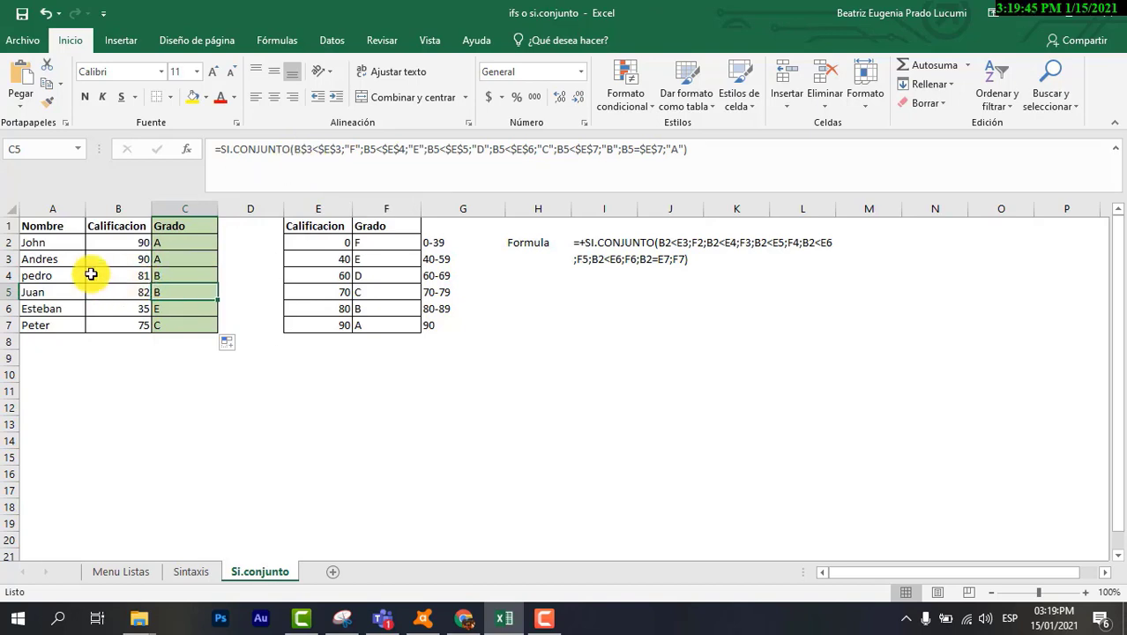
- Change the first two B3 references in the C3 formula to the column-fixed mixed reference $B3
{"action": "left_click", "coordinate": [206, 257]}
{"action": "left_click", "coordinate": [323, 196]}
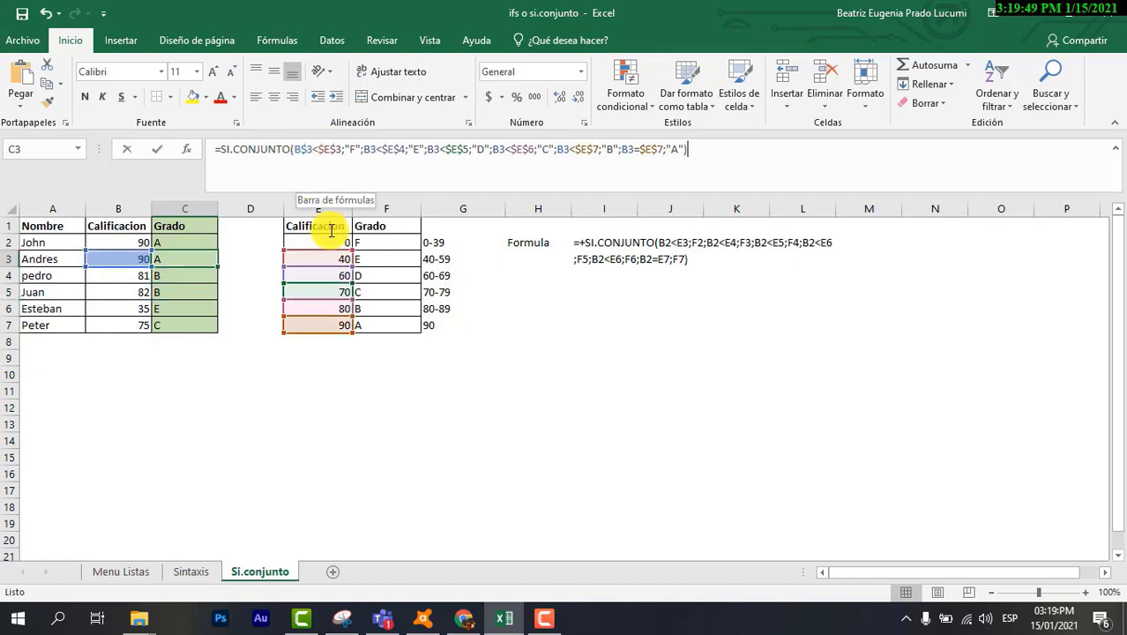
{"action": "key", "text": "F4"}
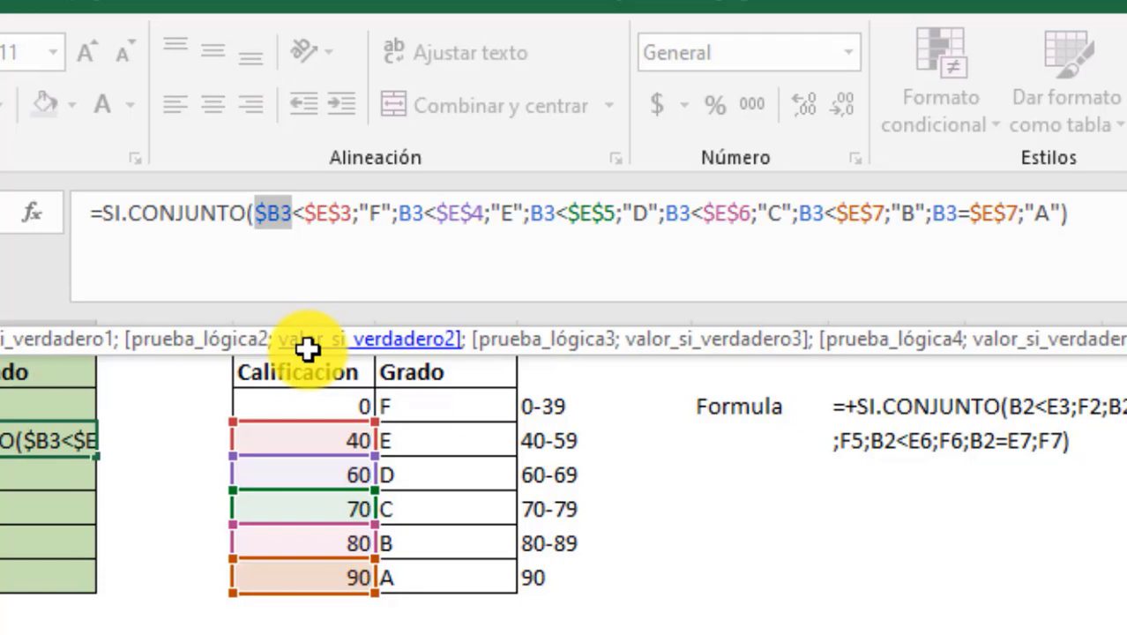
{"action": "key", "text": "F4"}
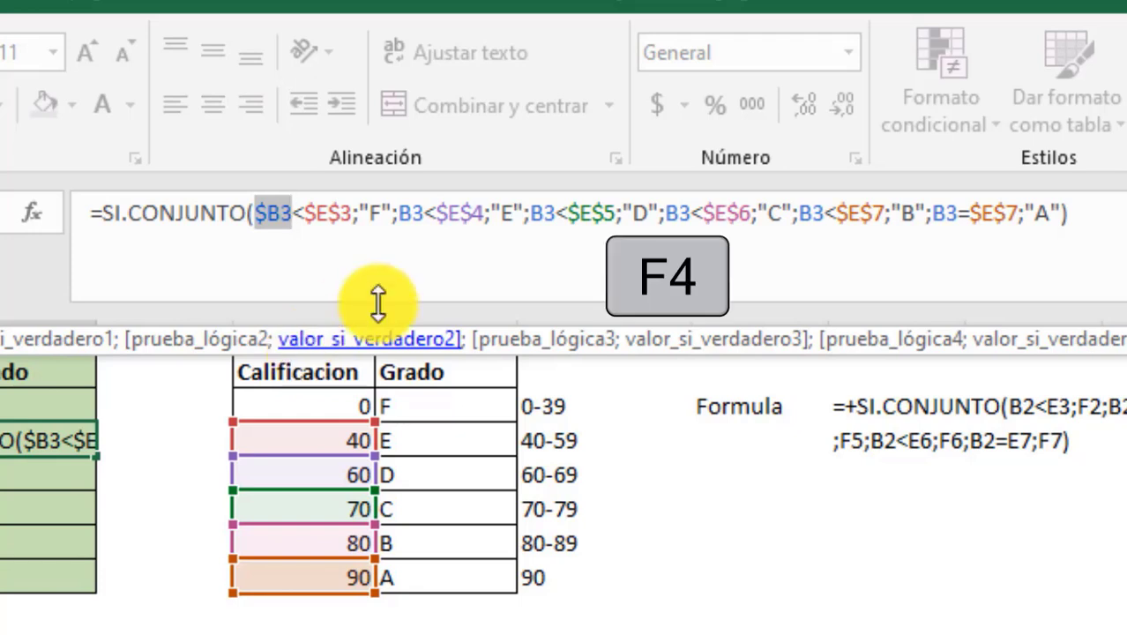
{"action": "left_click", "coordinate": [418, 215]}
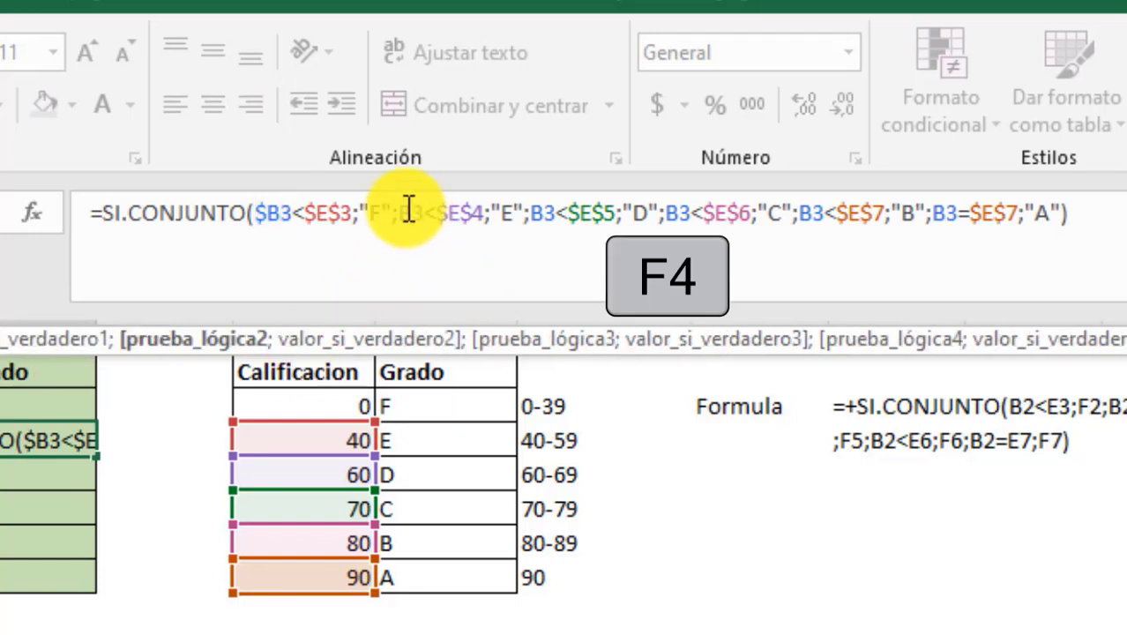
{"action": "key", "text": "F4"}
{"action": "key", "text": "F4"}
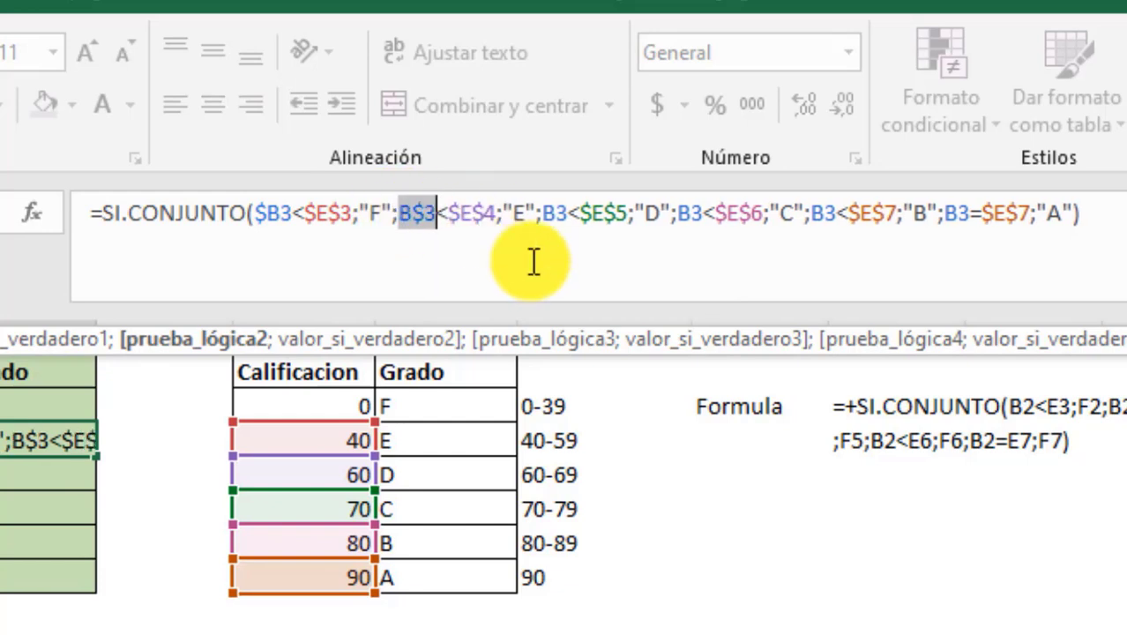
{"action": "key", "text": "F4"}
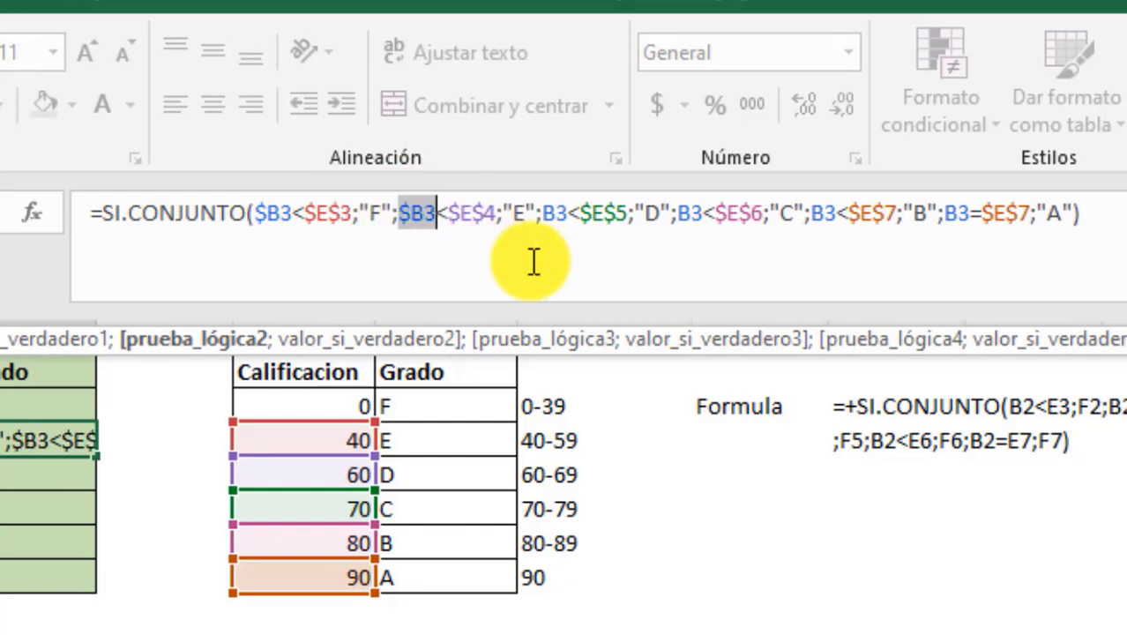
- Change the B3 references in the third and fourth tests of the C3 formula to $B3
{"action": "left_click", "coordinate": [571, 219]}
{"action": "key", "text": "F4"}
{"action": "key", "text": "F4"}
{"action": "key", "text": "F4"}
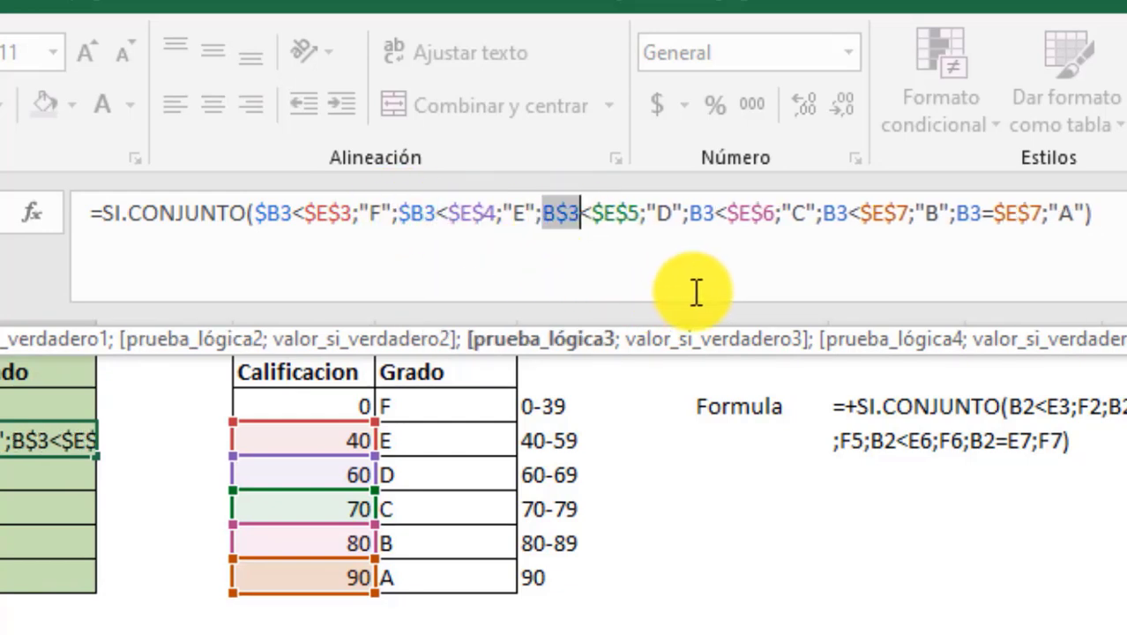
{"action": "left_click", "coordinate": [710, 214]}
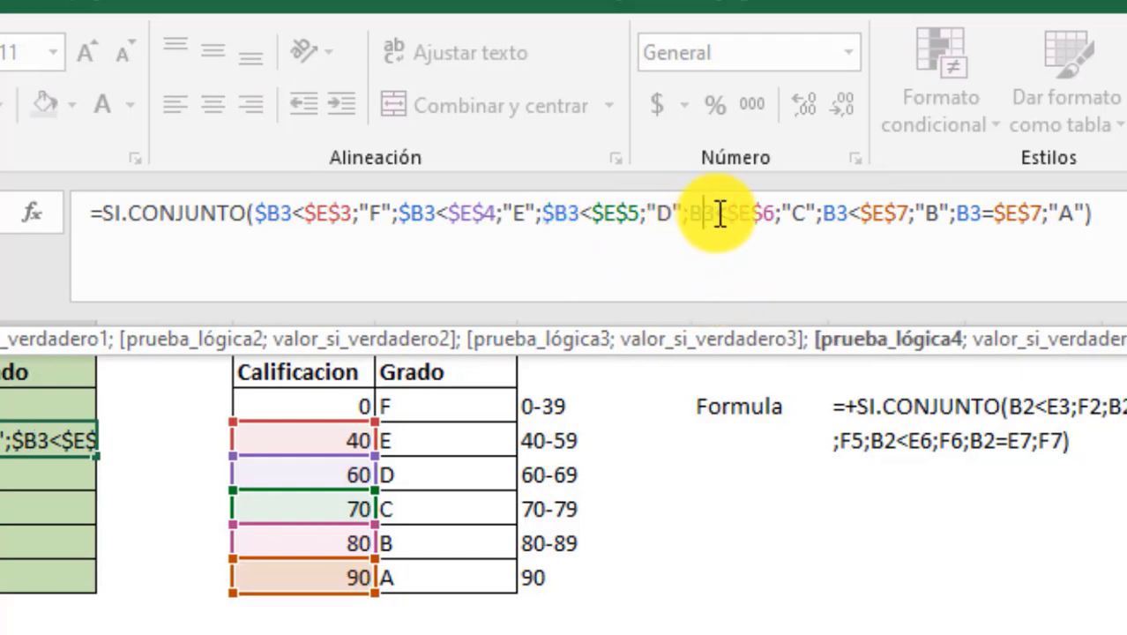
{"action": "key", "text": "F4"}
{"action": "key", "text": "F4"}
{"action": "key", "text": "F4"}
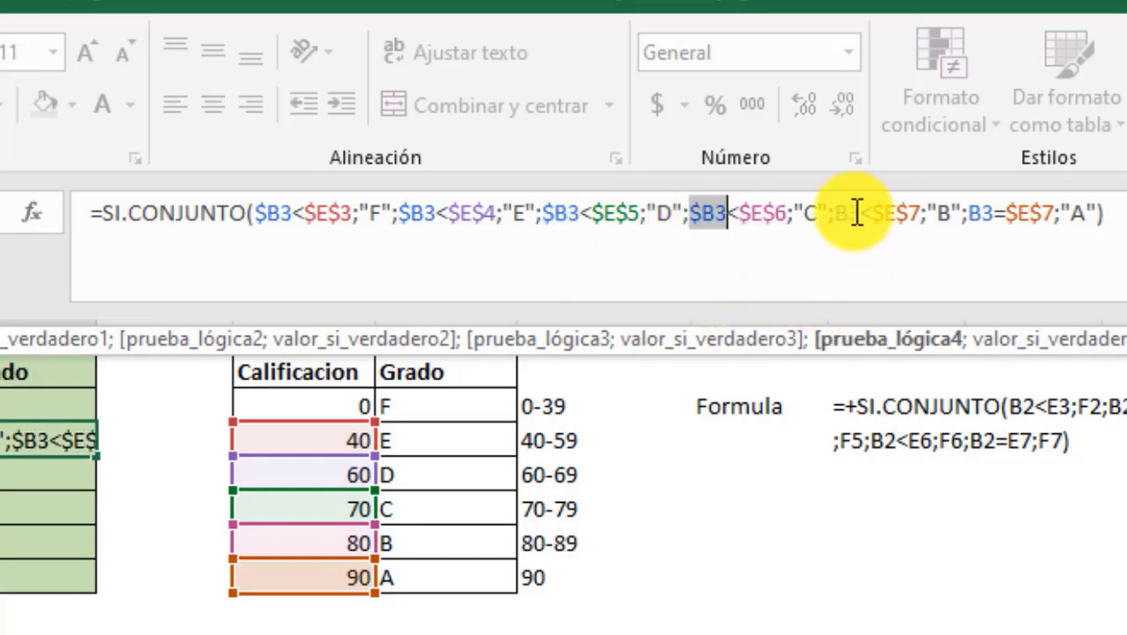
- Change the B3 references in the last two tests of the C3 formula to $B3 and enter the formula
{"action": "left_click", "coordinate": [850, 214]}
{"action": "key", "text": "F4"}
{"action": "key", "text": "F4"}
{"action": "key", "text": "F4"}
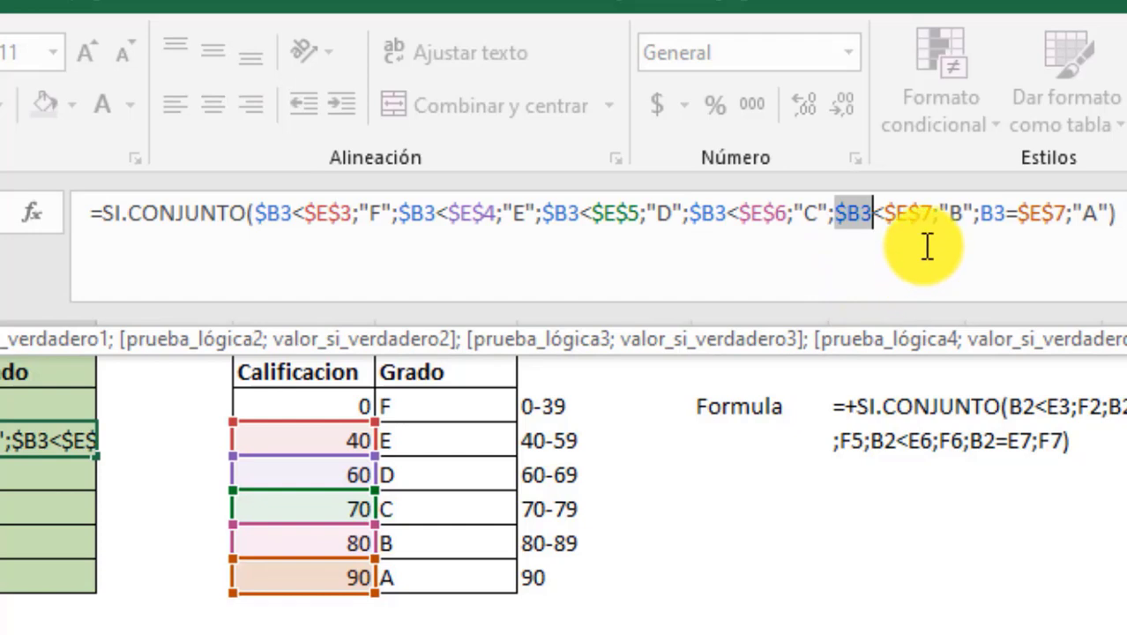
{"action": "left_click", "coordinate": [1005, 217]}
{"action": "key", "text": "F4"}
{"action": "key", "text": "F4"}
{"action": "key", "text": "F4"}
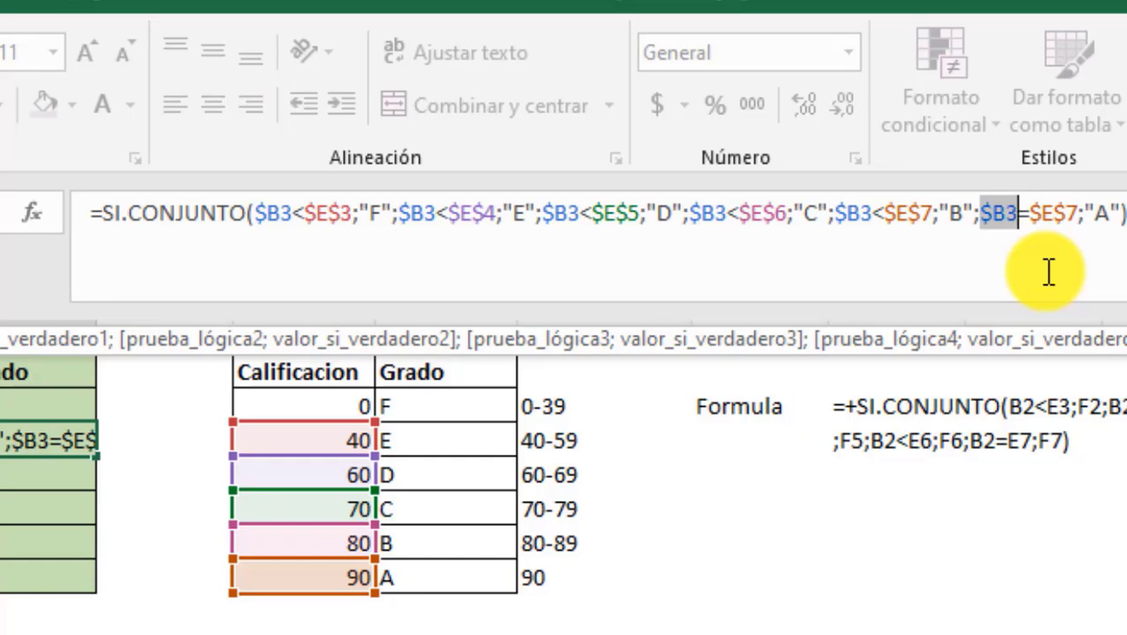
{"action": "key", "text": "Return"}
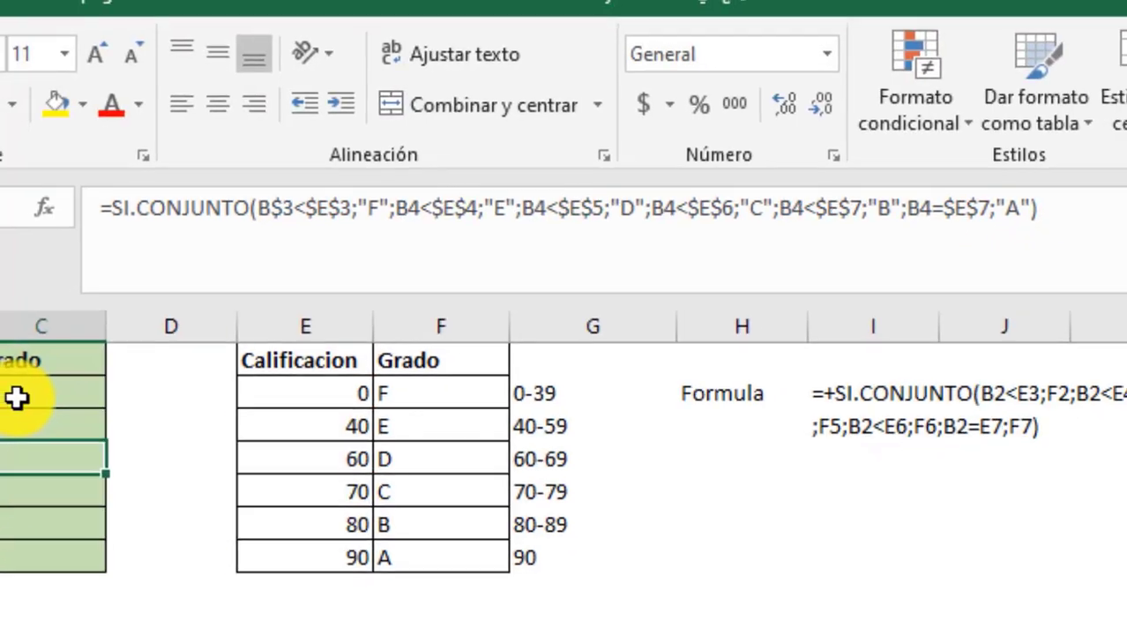
- Fill the C3 formula with its $B3 references down through C7 and review the formulas in C4 to C7
{"action": "left_click", "coordinate": [17, 423]}
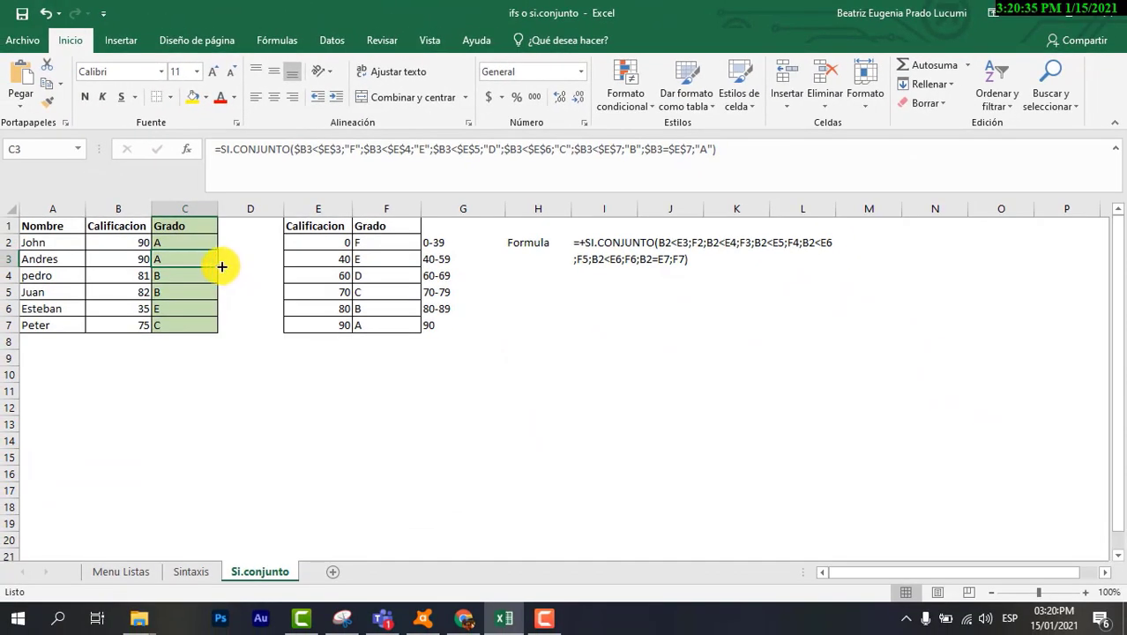
{"action": "left_click_drag", "start_coordinate": [218, 267], "coordinate": [220, 336]}
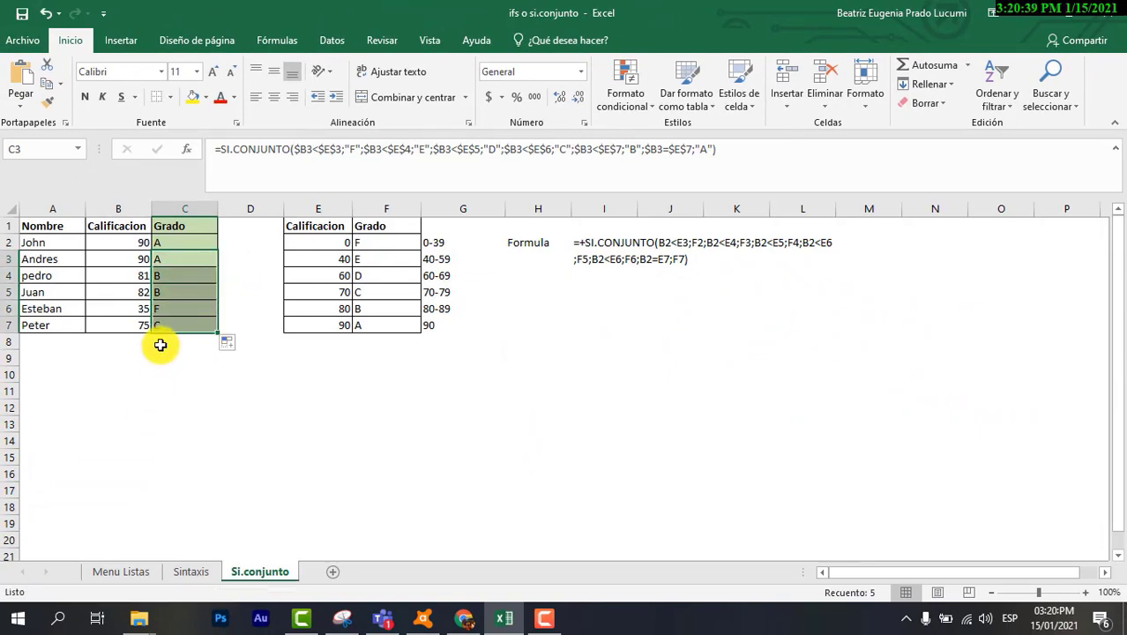
{"action": "left_click", "coordinate": [163, 272]}
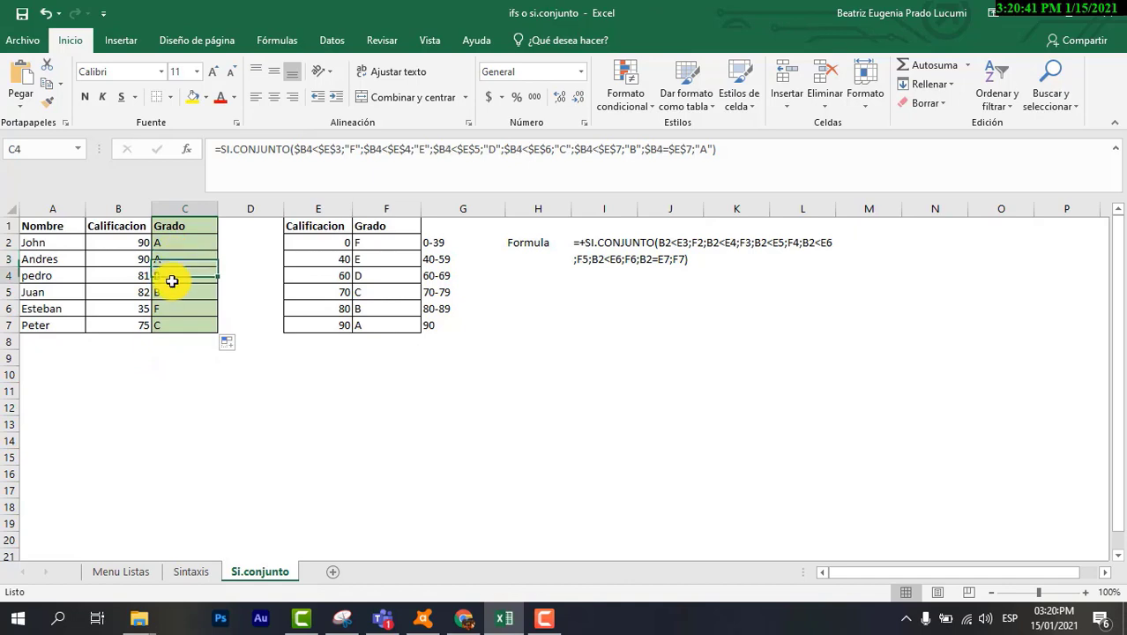
{"action": "left_click", "coordinate": [171, 295]}
{"action": "left_click", "coordinate": [172, 312]}
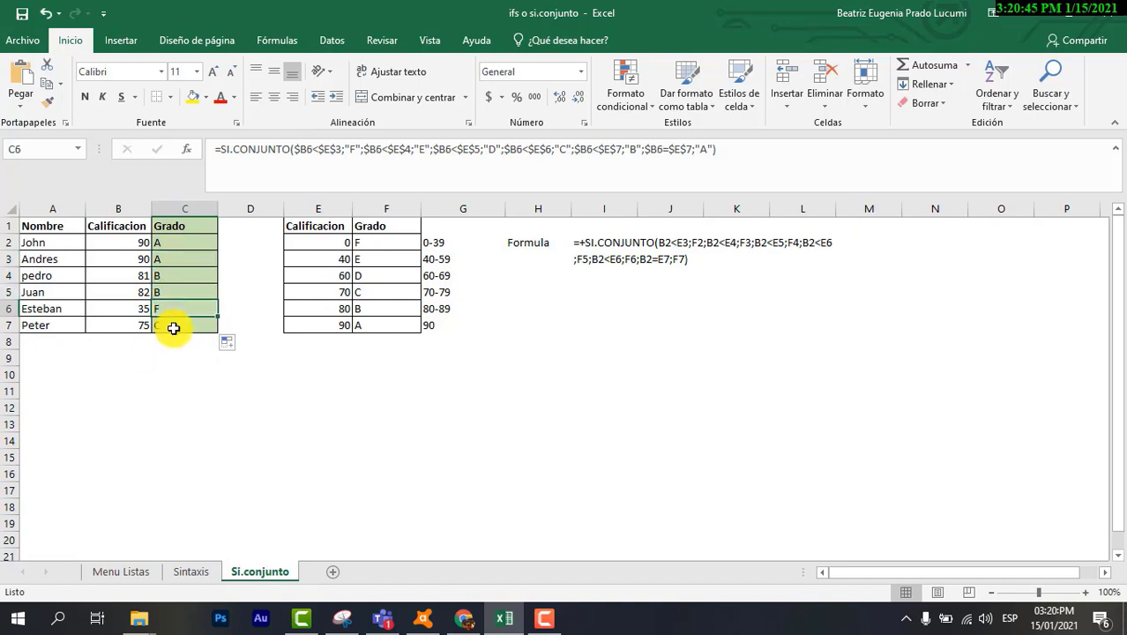
{"action": "left_click", "coordinate": [174, 327]}
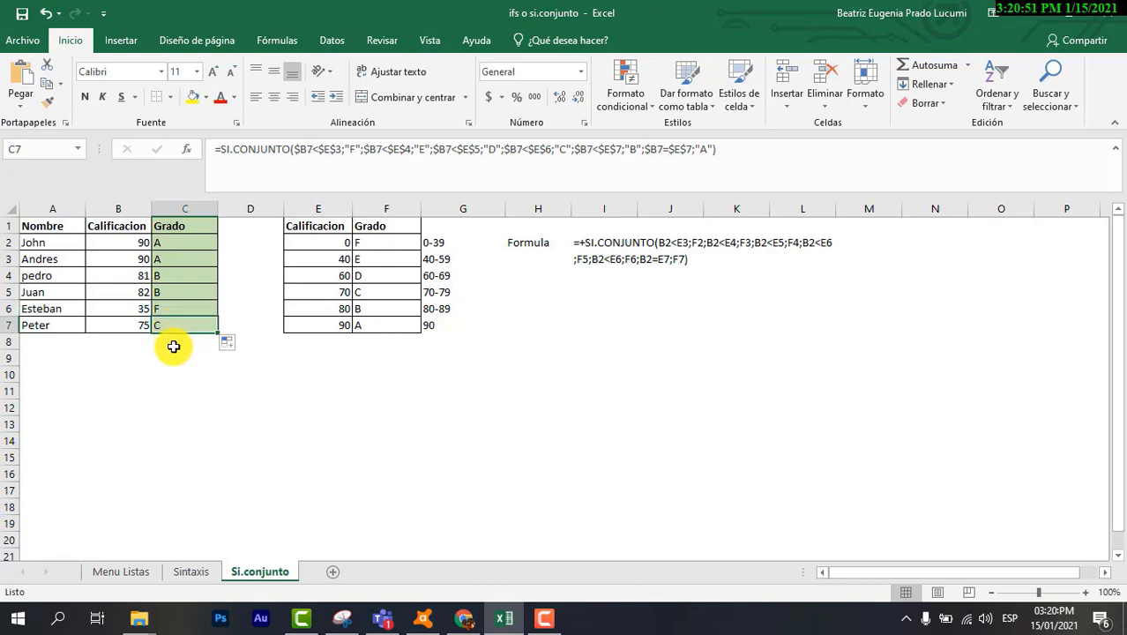
{"action": "left_click", "coordinate": [169, 276]}
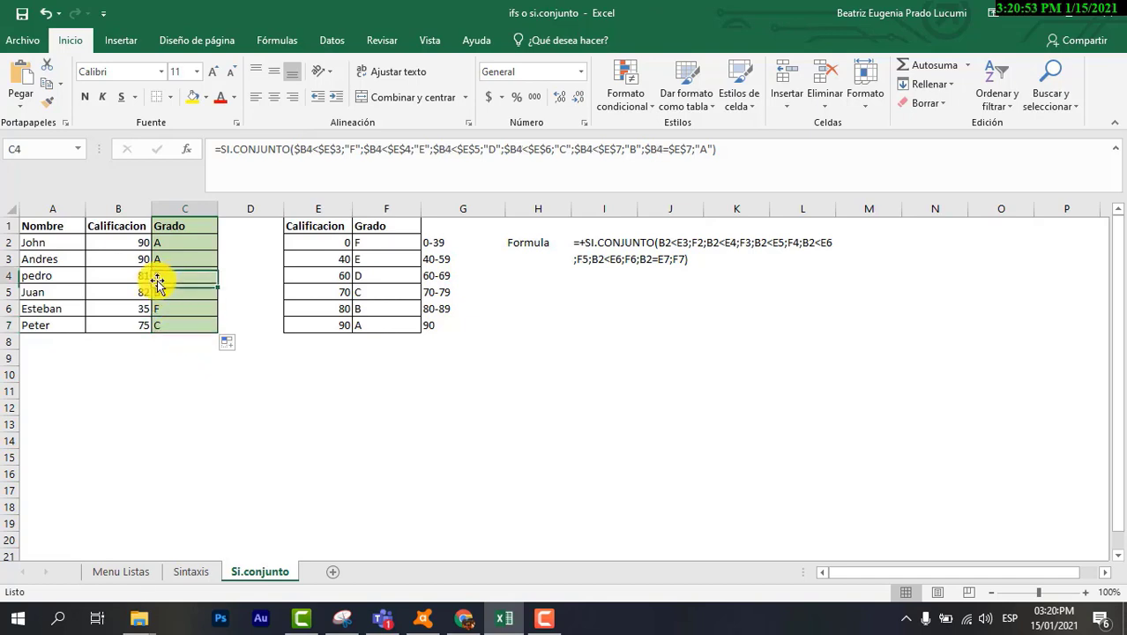
{"action": "left_click", "coordinate": [181, 293]}
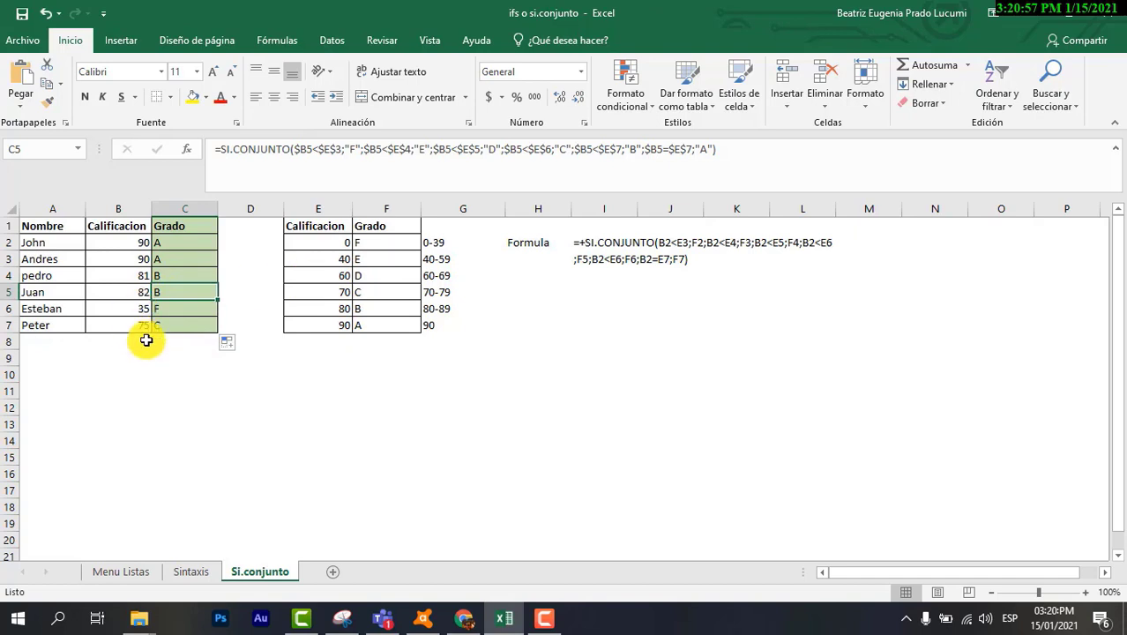
- Set the score in B6 to 40 and the score in B7 to 60
{"action": "left_click", "coordinate": [139, 303]}
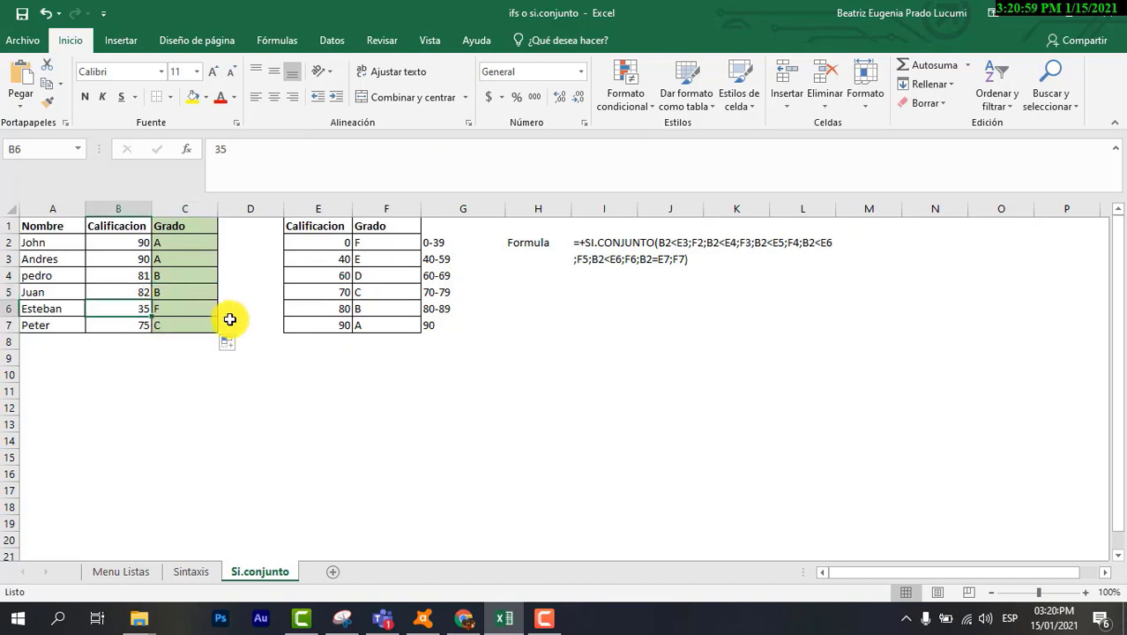
{"action": "type", "text": "40"}
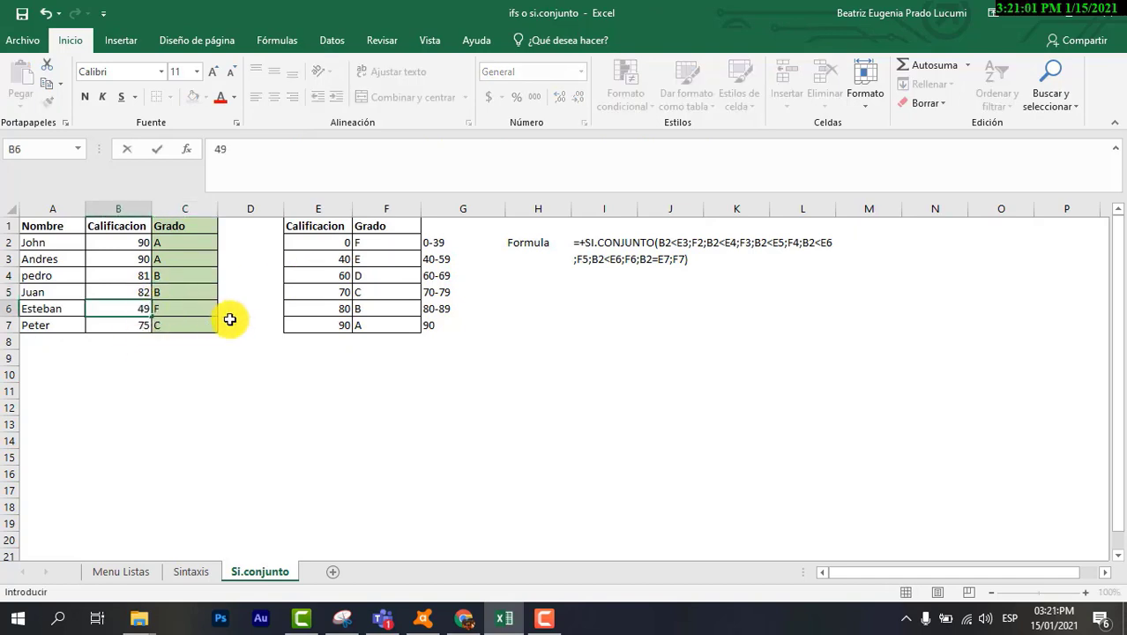
{"action": "key", "text": "Return"}
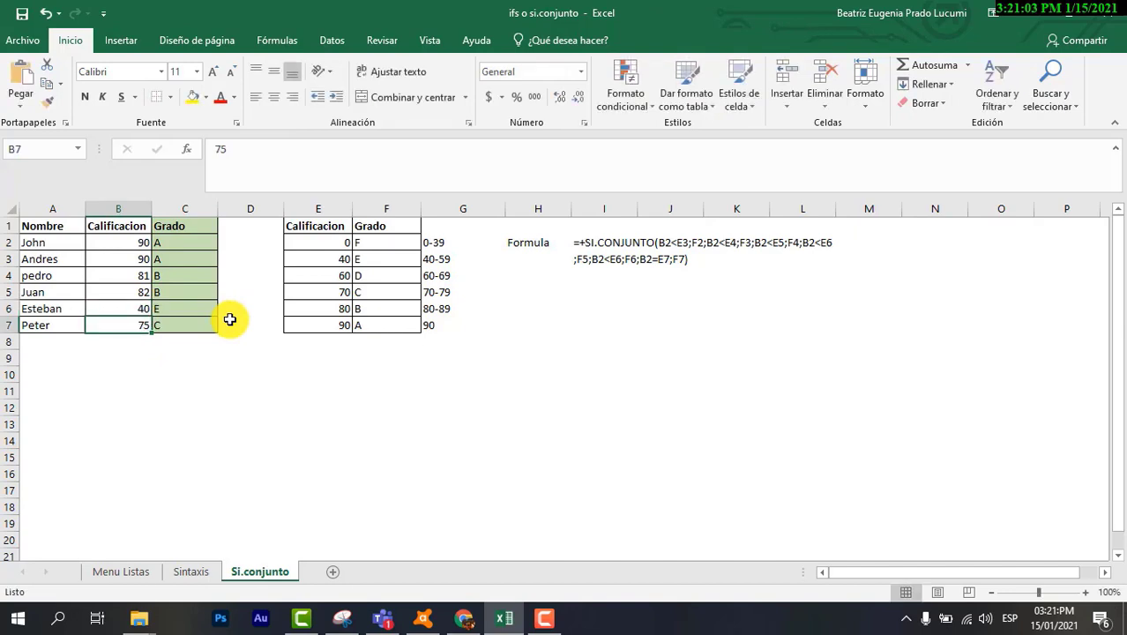
{"action": "type", "text": "60"}
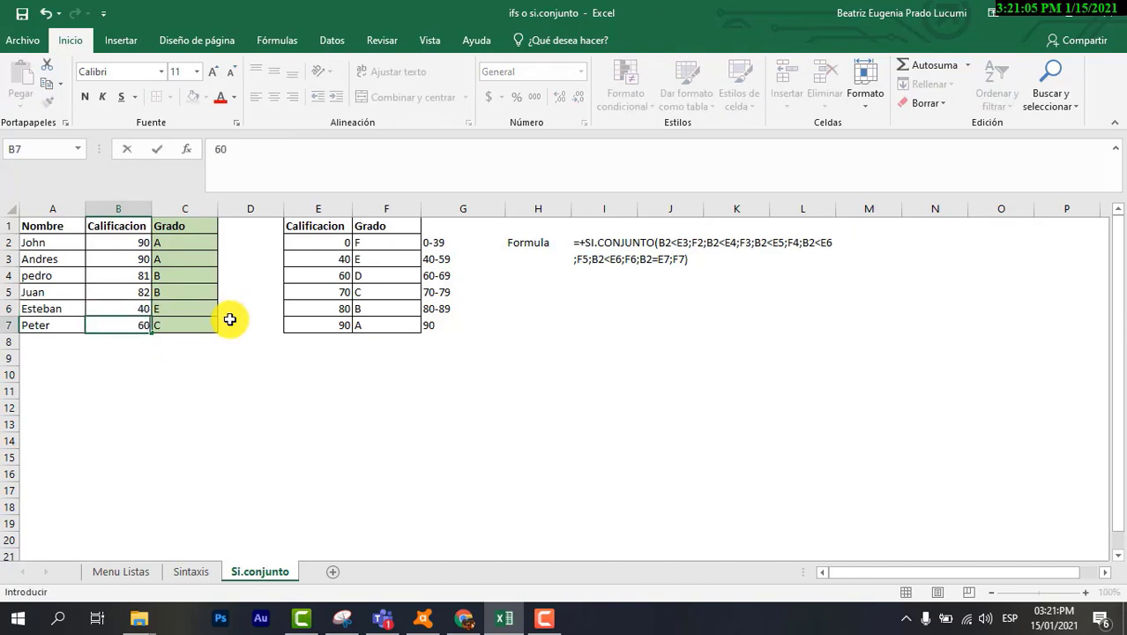
{"action": "key", "text": "Return"}
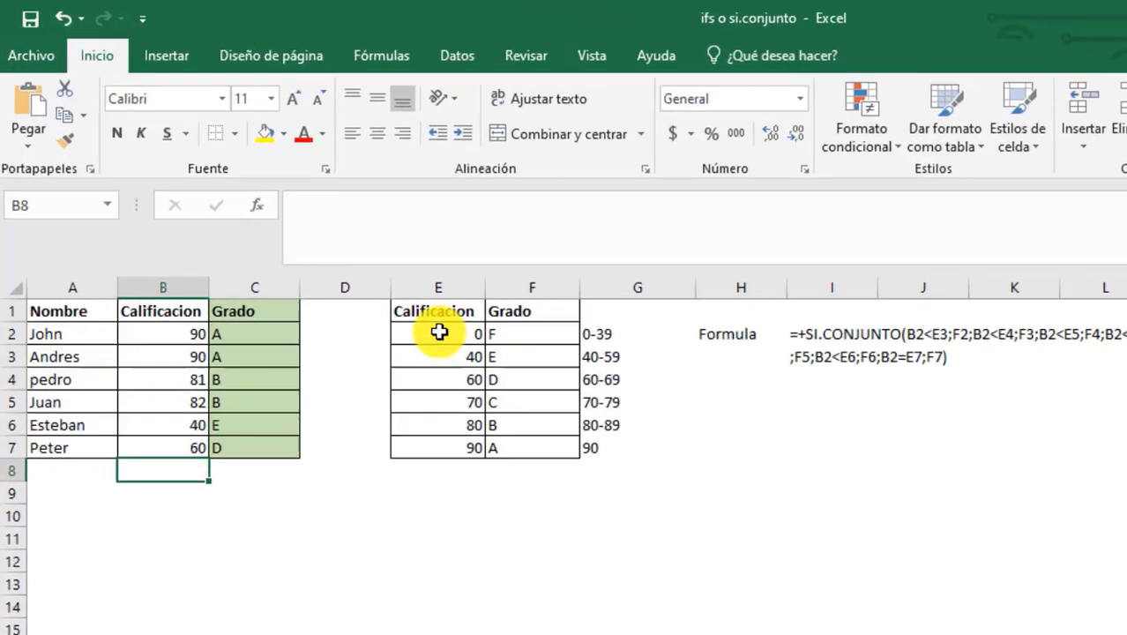
- Copy the threshold scores in E2:E7 over the students' scores in B2:B7 and clear the copy selection
{"action": "left_click_drag", "start_coordinate": [322, 243], "coordinate": [322, 325]}
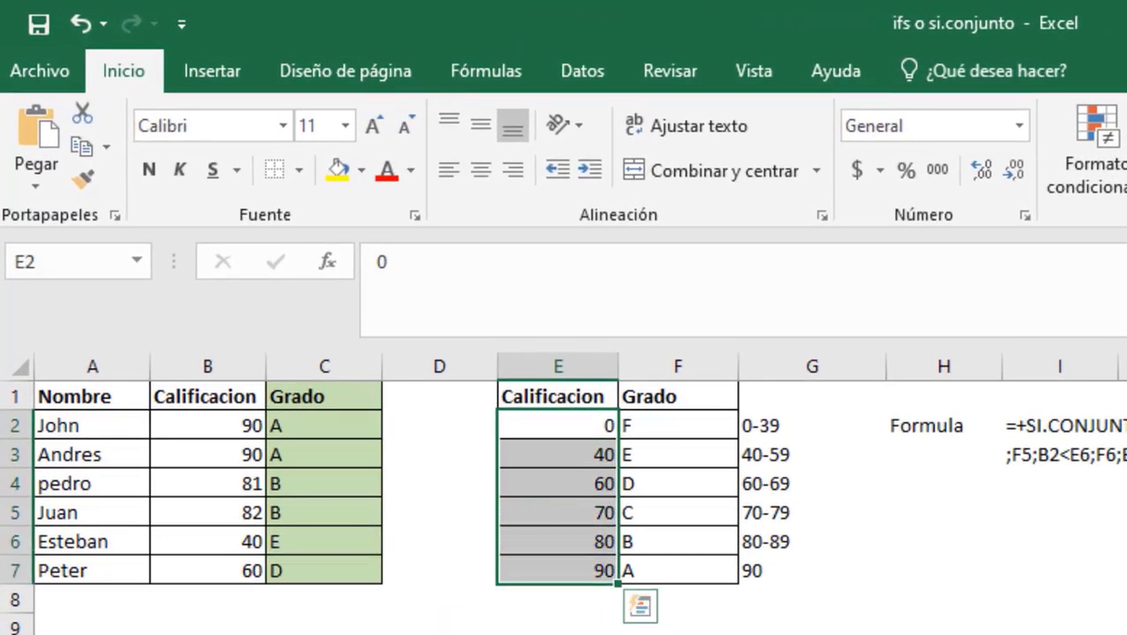
{"action": "key", "text": "ctrl+c"}
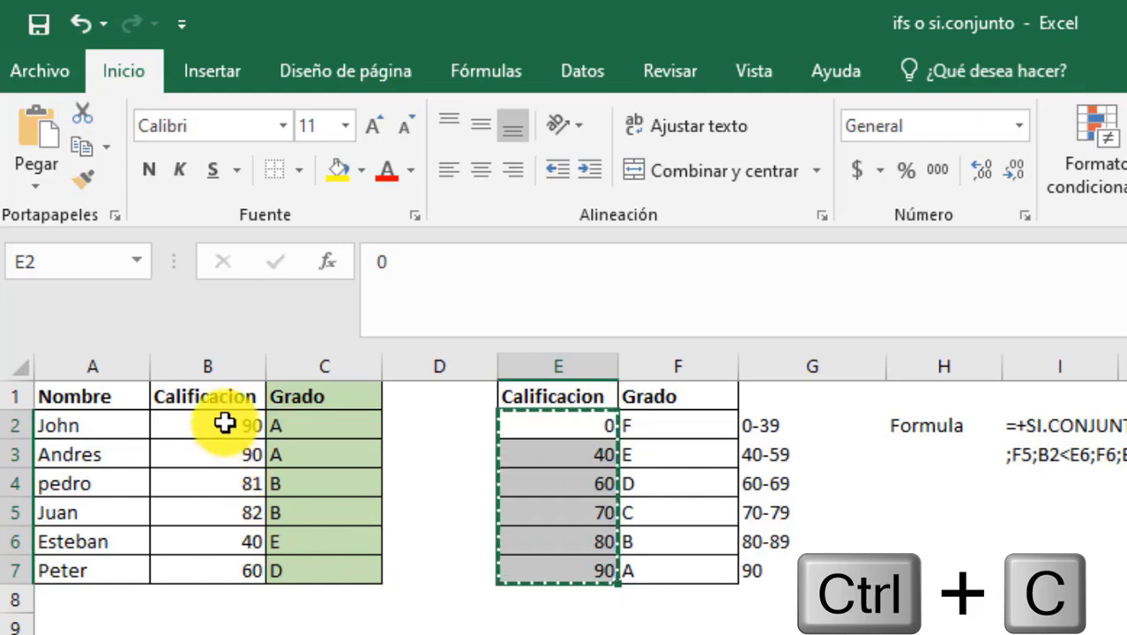
{"action": "left_click", "coordinate": [224, 423]}
{"action": "key", "text": "ctrl+v"}
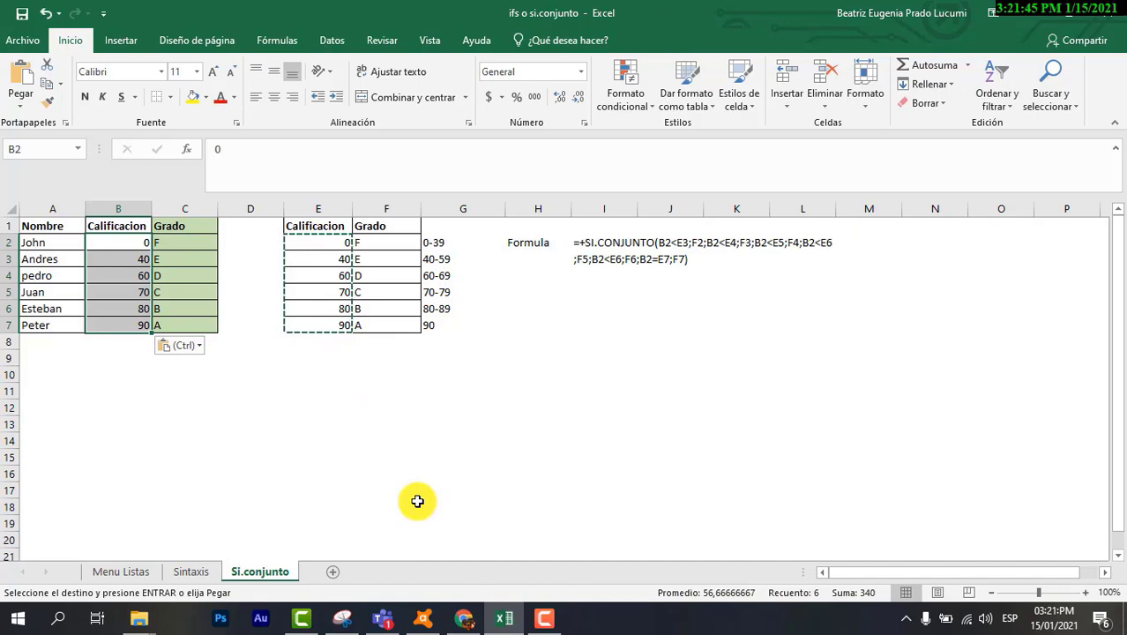
{"action": "key", "text": "Escape"}
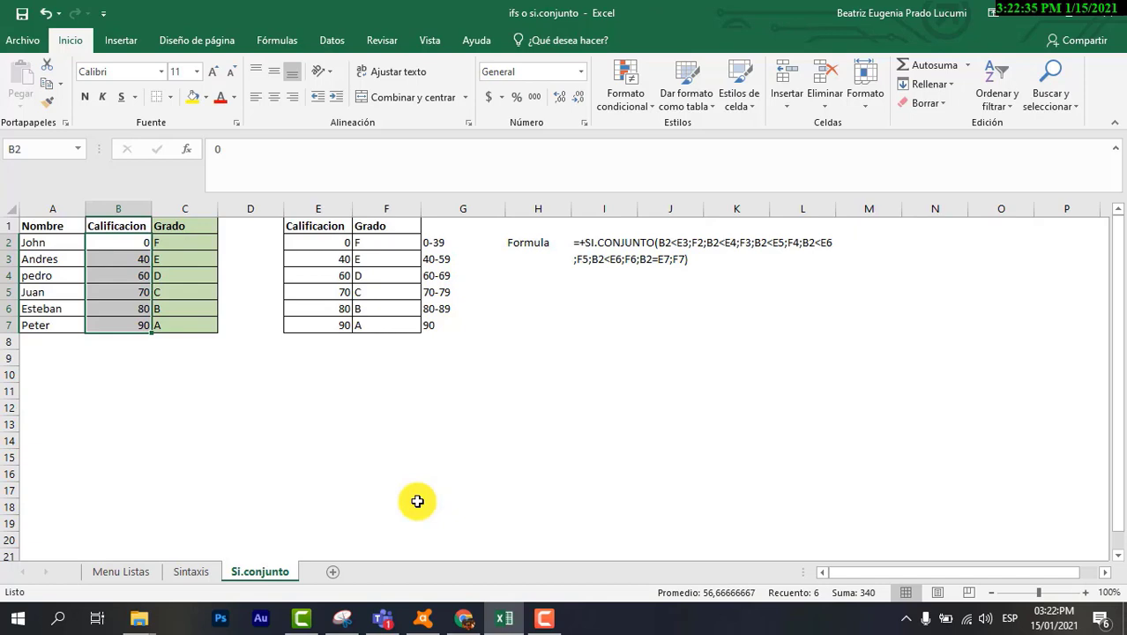
{"action": "left_click", "coordinate": [544, 618]}
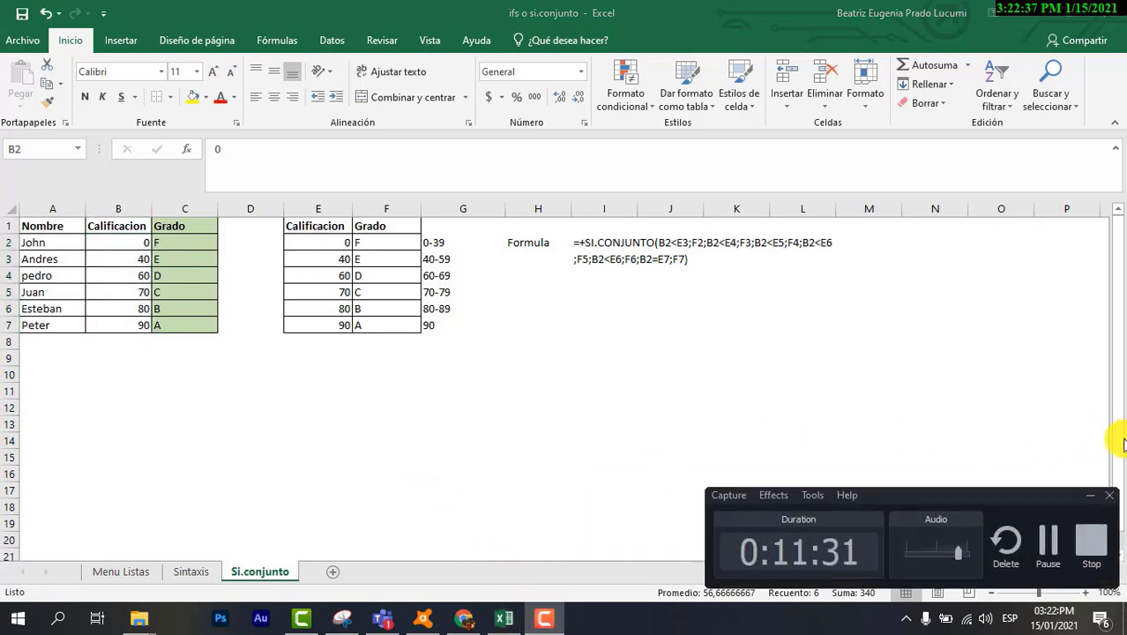
{"action": "left_click", "coordinate": [1091, 540]}
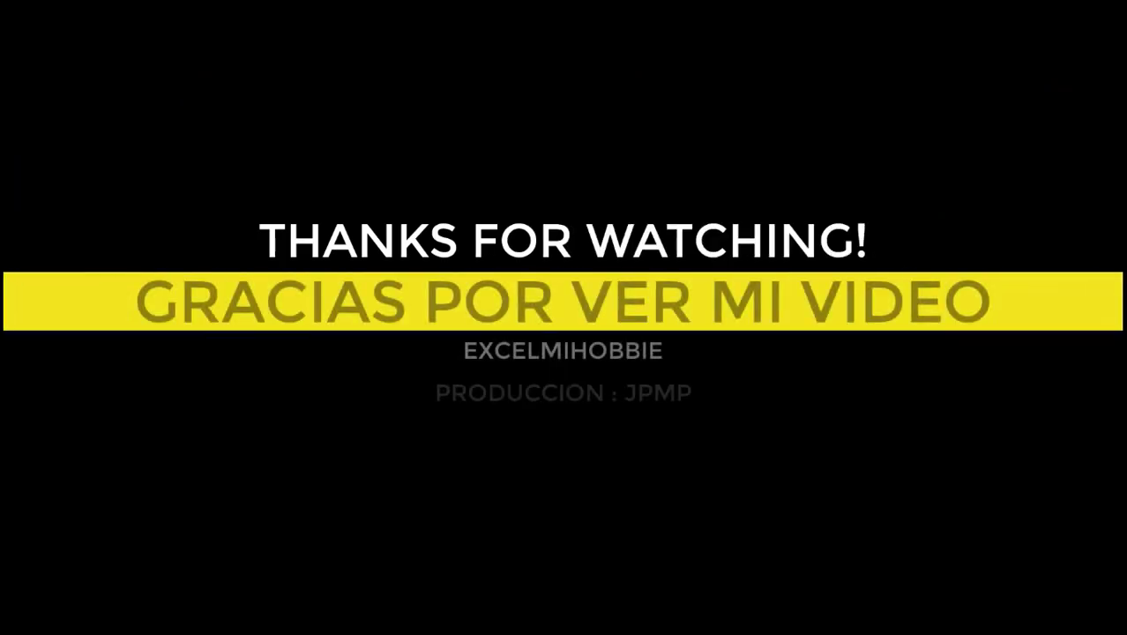